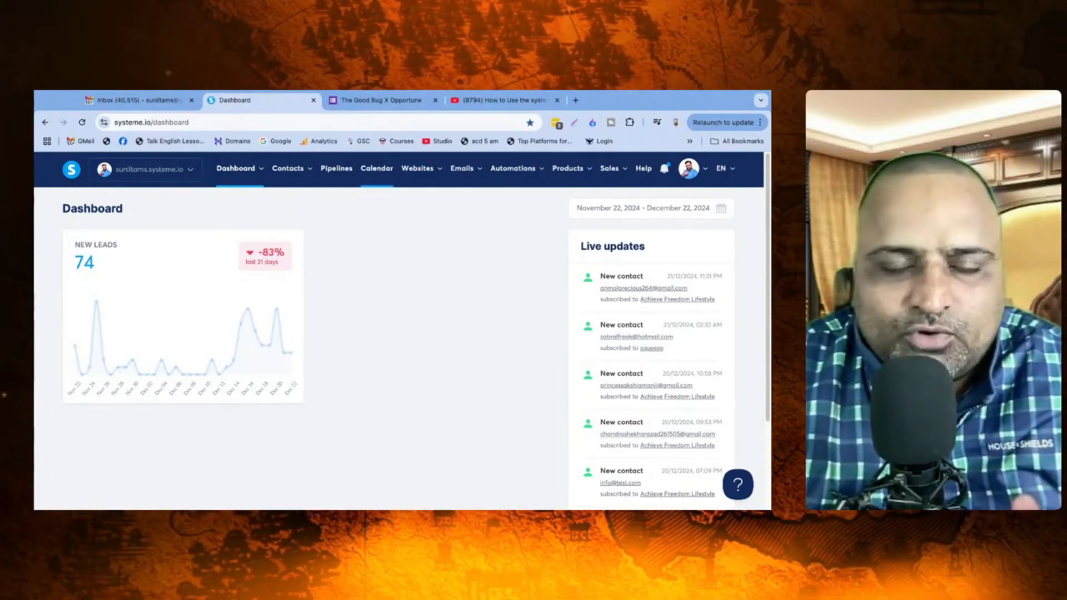
Step: Open the Calendar's Events page, which has no events yet
left_click(377, 168)
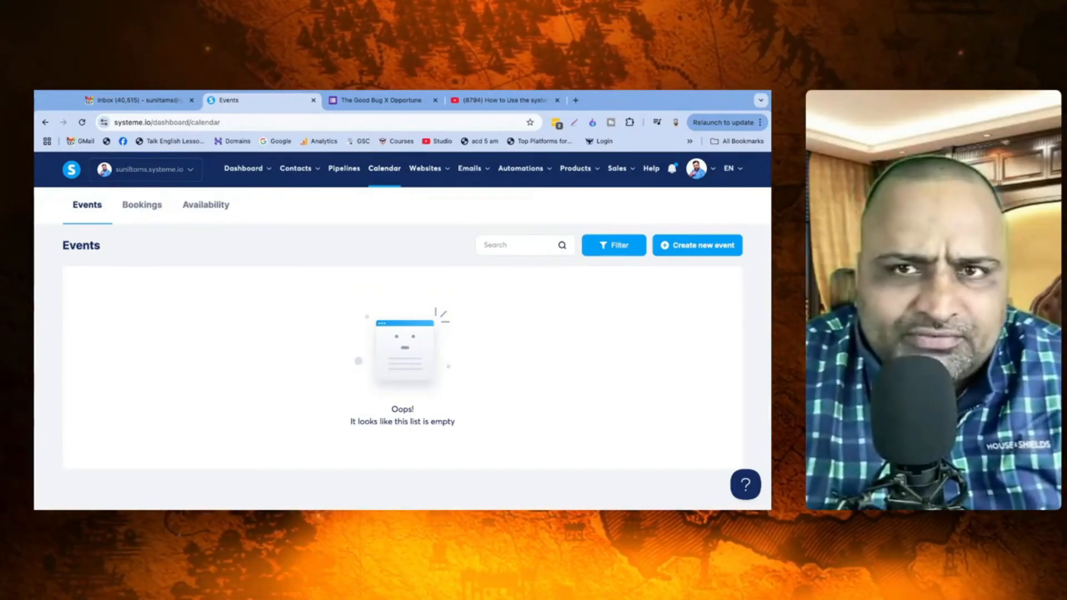
mouse_move(696, 168)
left_click(700, 201)
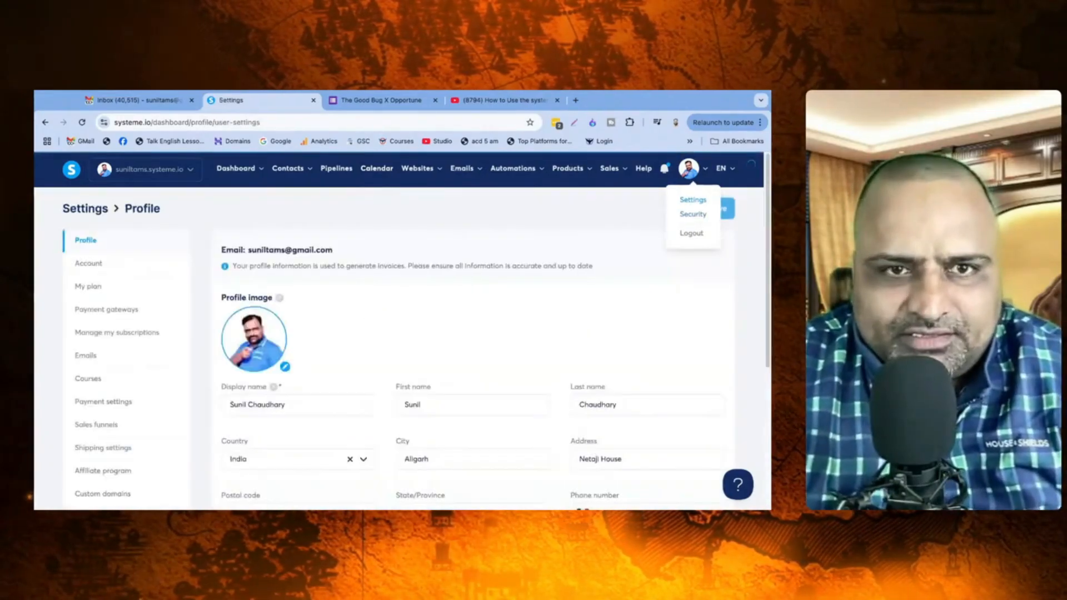
scroll(472, 333, "down", 4)
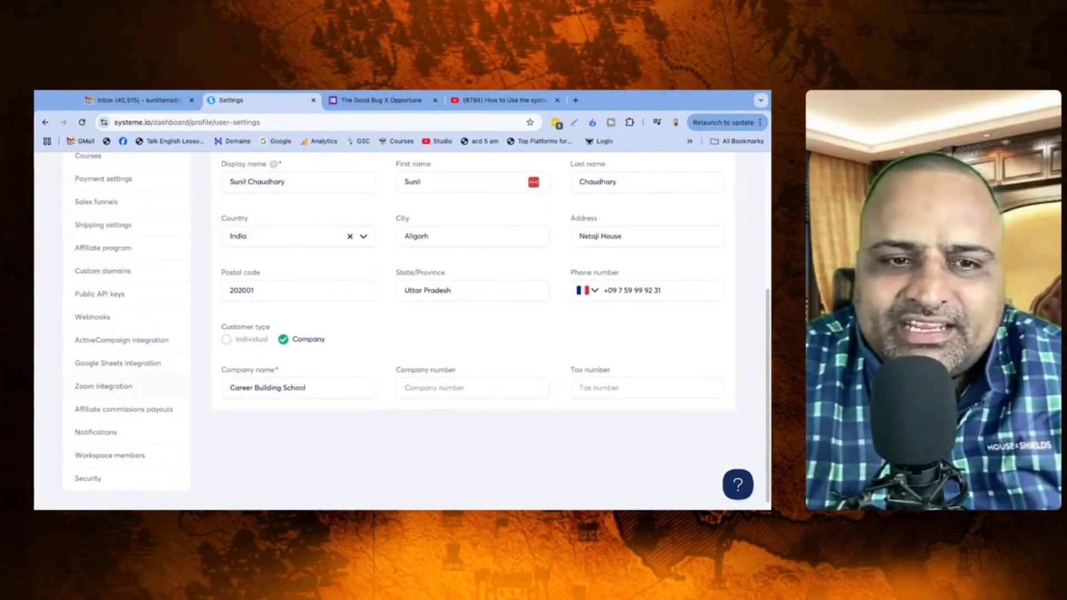
left_click(103, 386)
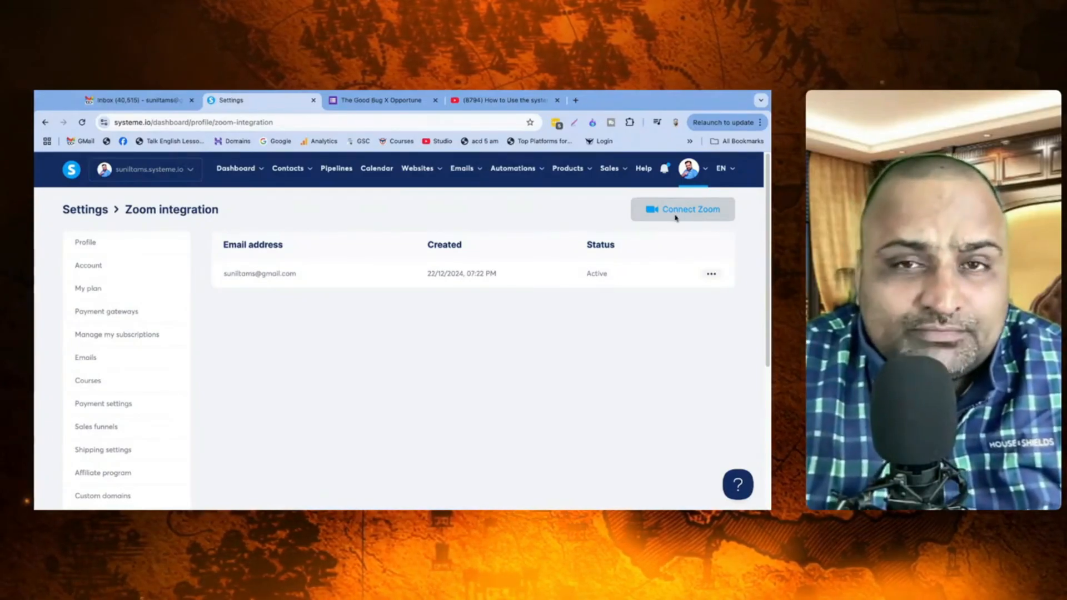
key("ctrl+t")
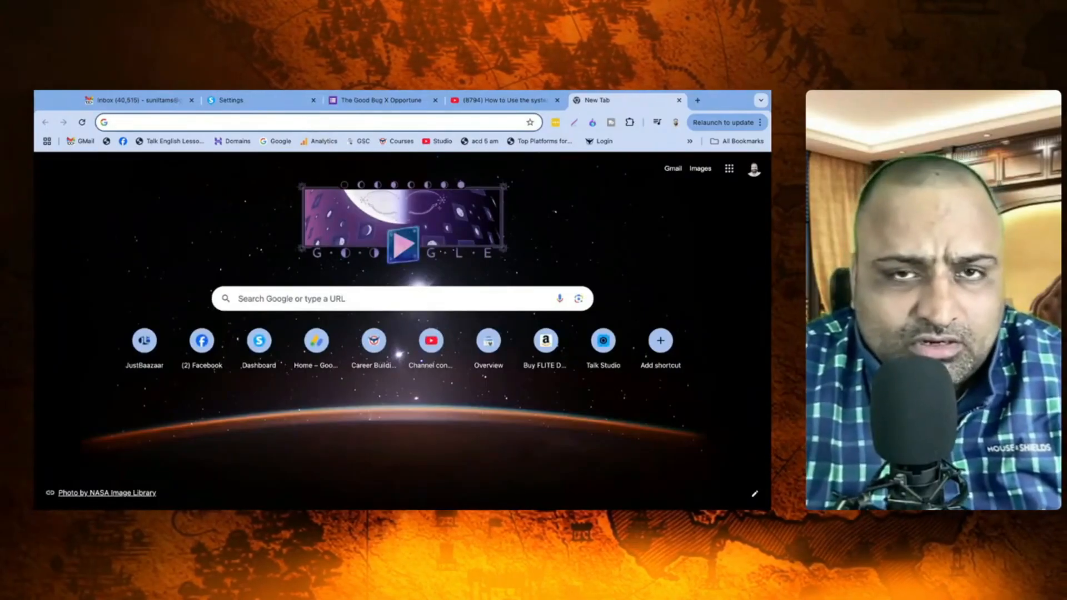
left_click(239, 100)
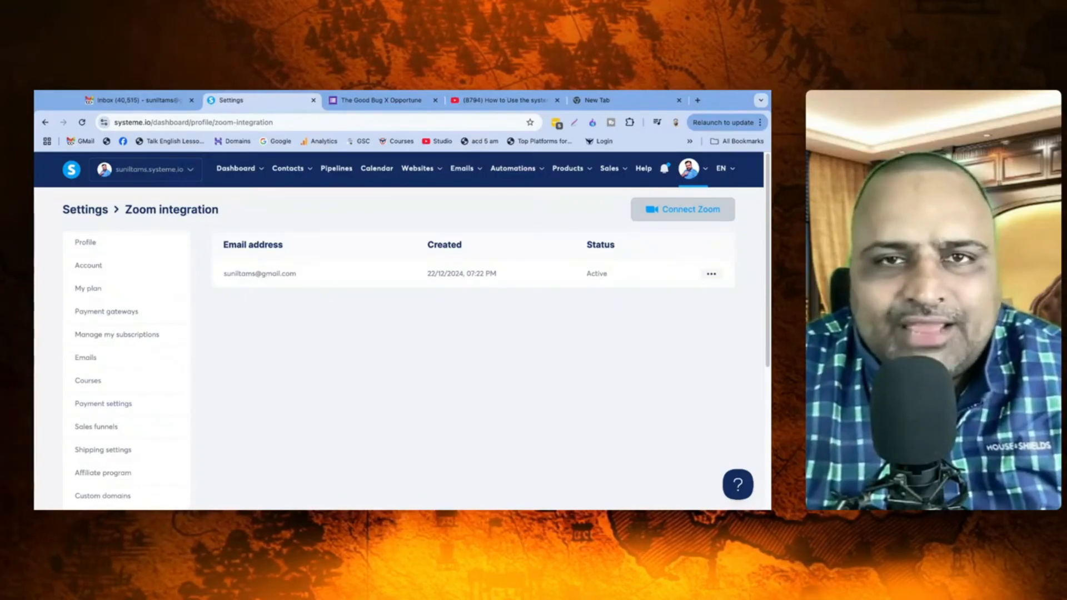
left_click(712, 274)
left_click(645, 327)
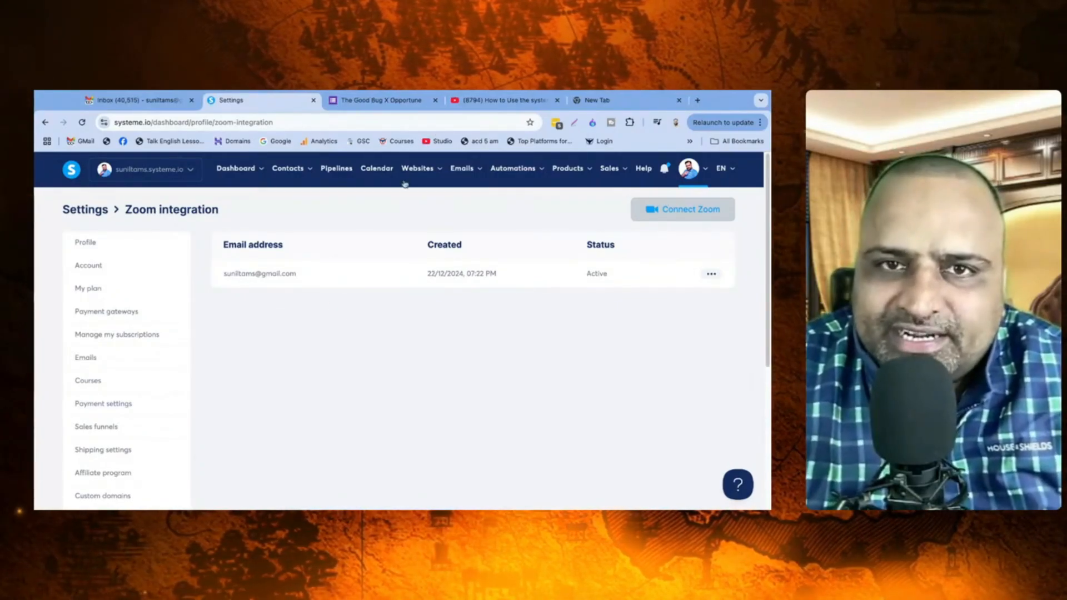
left_click(376, 170)
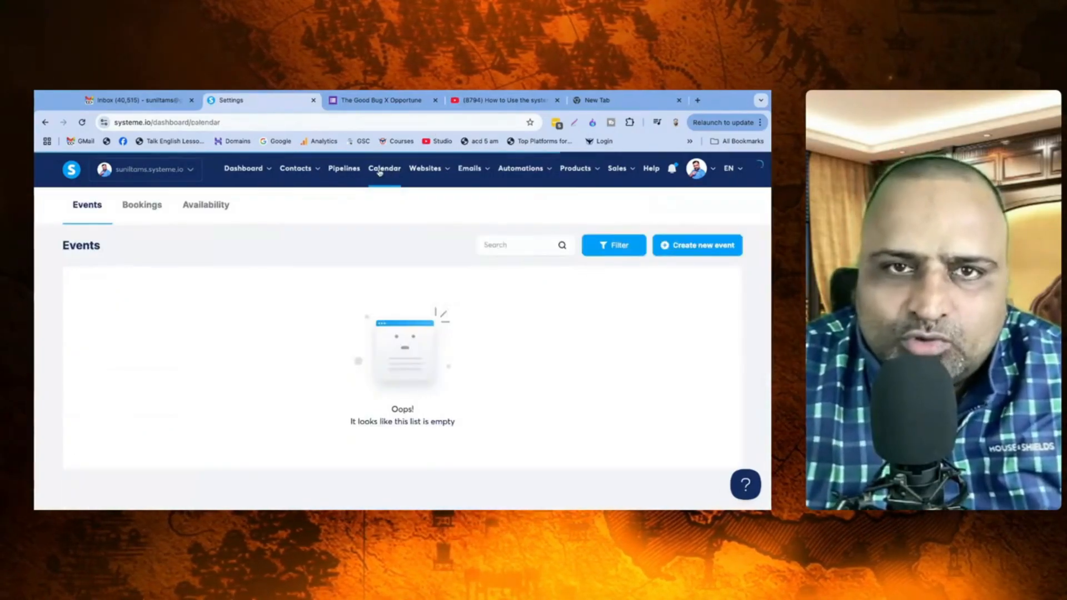
Step: Create a new event named 'Consultancy and Clarity Session with' plus the host's name, lasting 45 Minutes
left_click(701, 246)
scroll(266, 306, "down", 2)
left_click(139, 240)
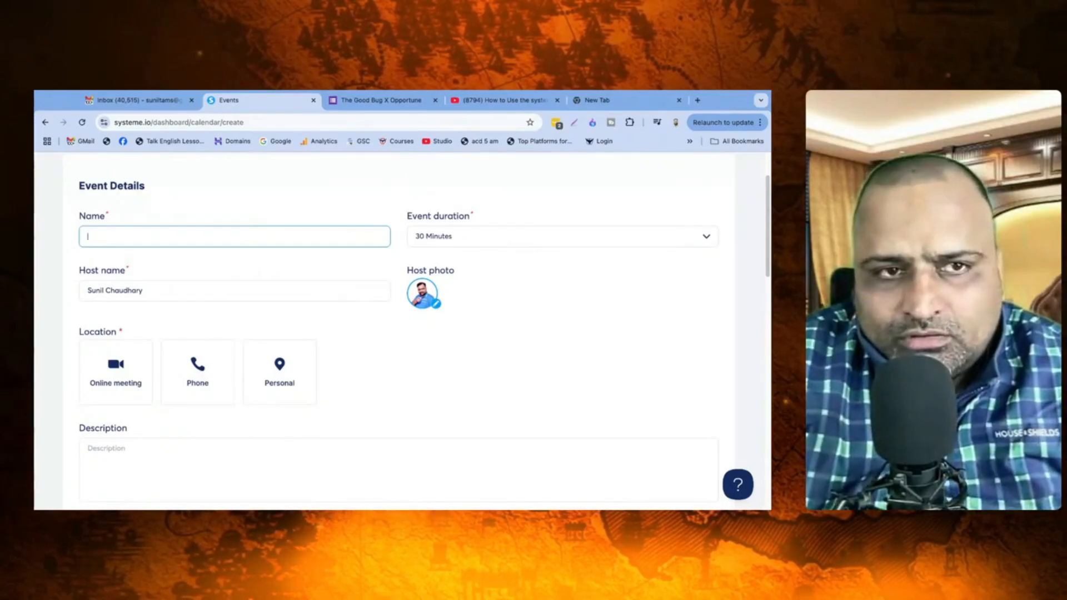
type("Consultancy a")
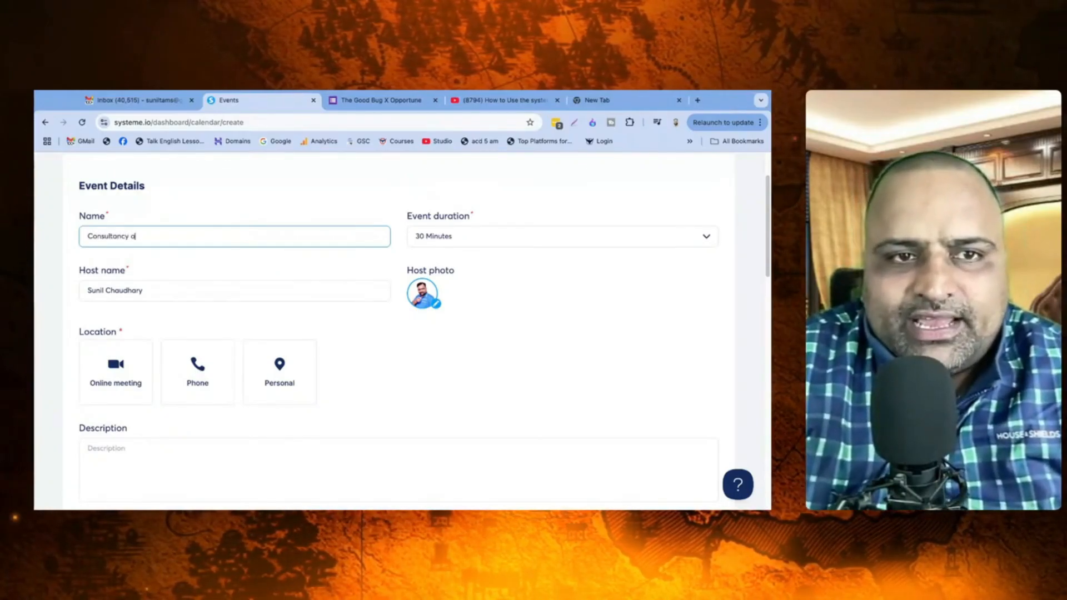
type("nd Clarity S")
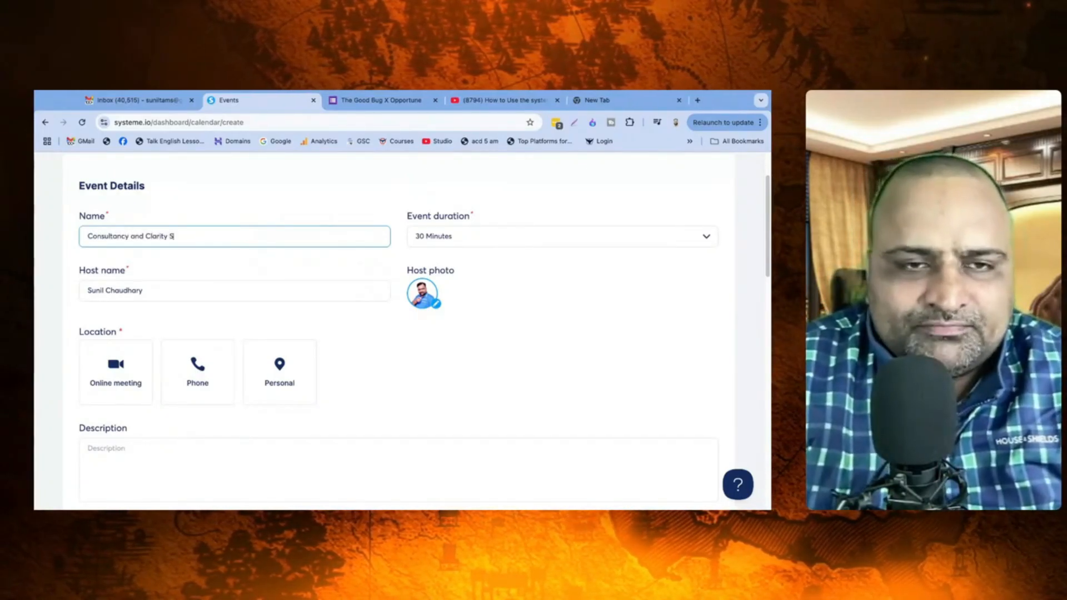
type("ession with Sunil")
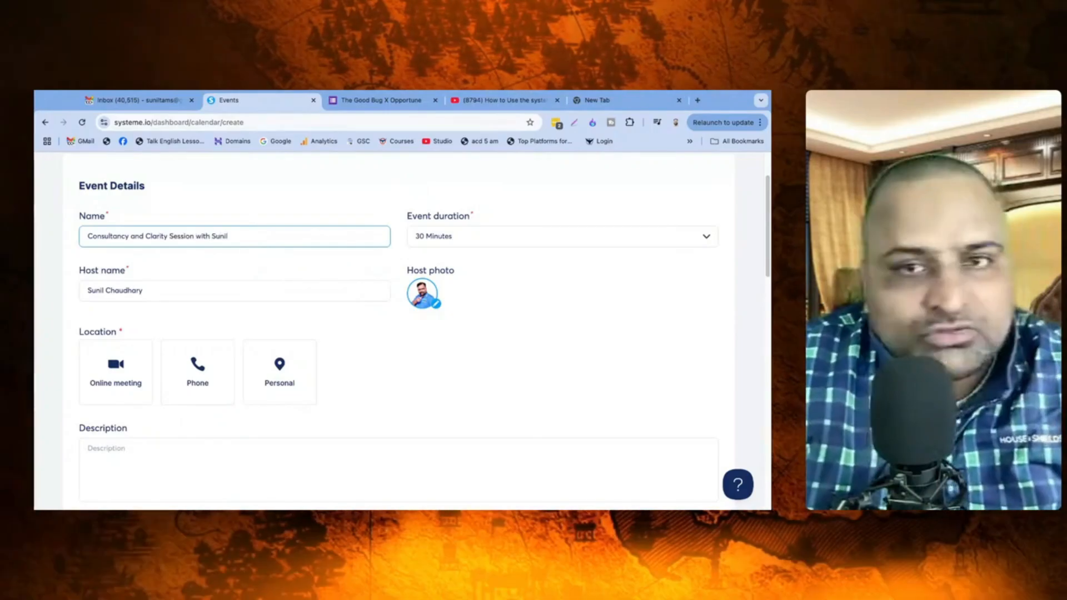
left_click(436, 236)
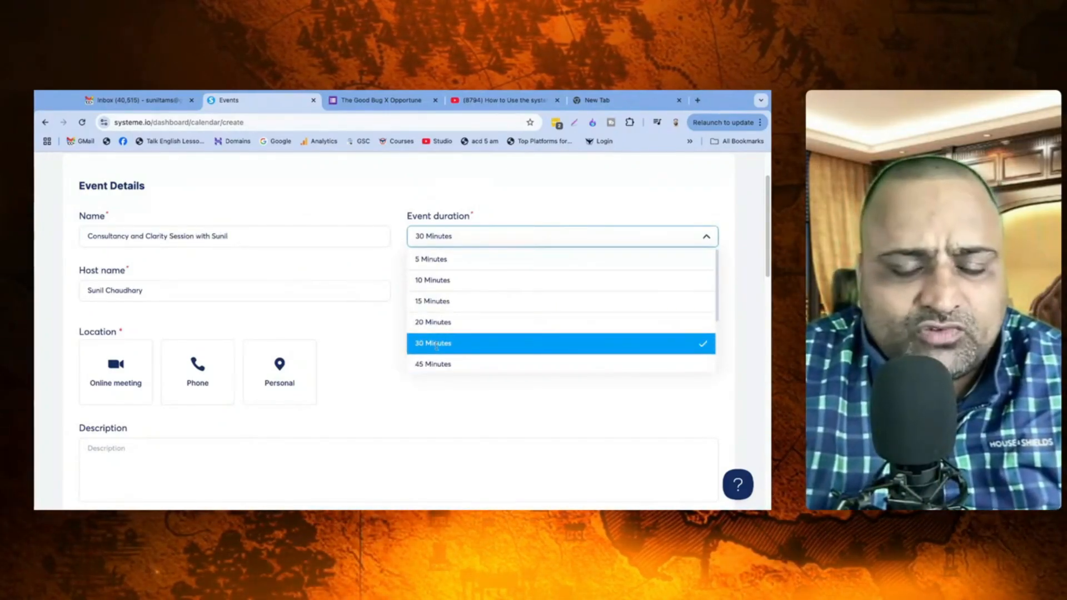
left_click(437, 364)
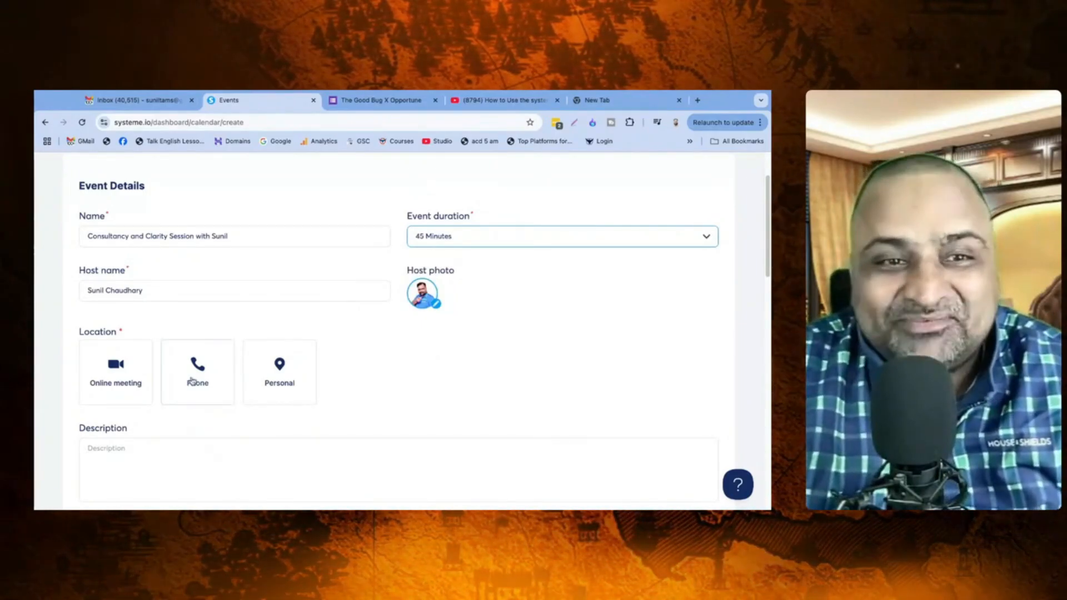
scroll(113, 344, "down", 1)
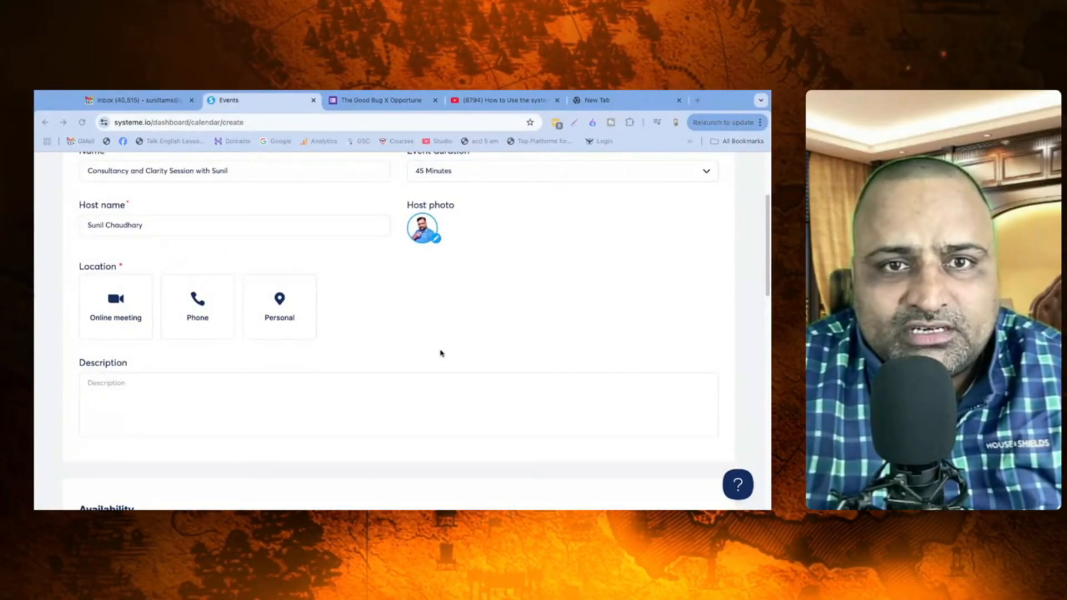
Step: Prefix the host name with 'Guruji' and set the location to a Zoom online meeting
left_click(522, 294)
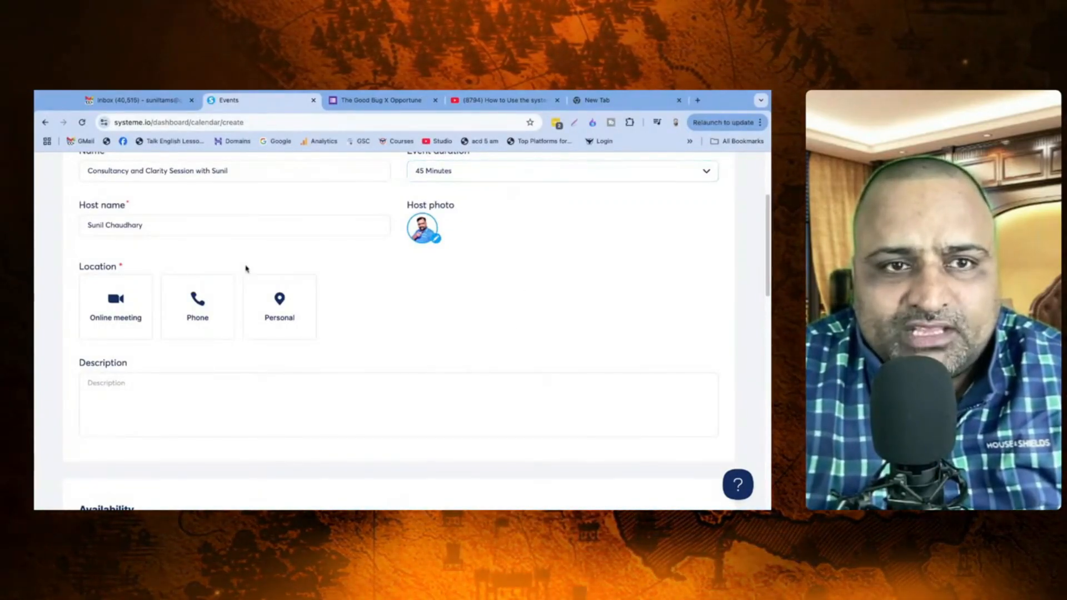
left_click(89, 226)
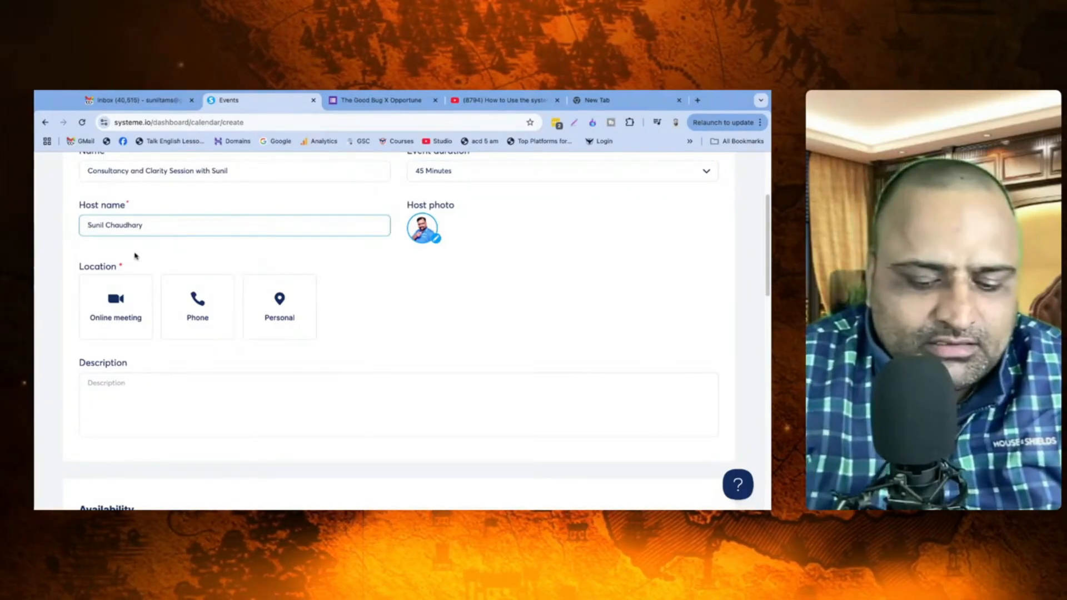
type("Gurji")
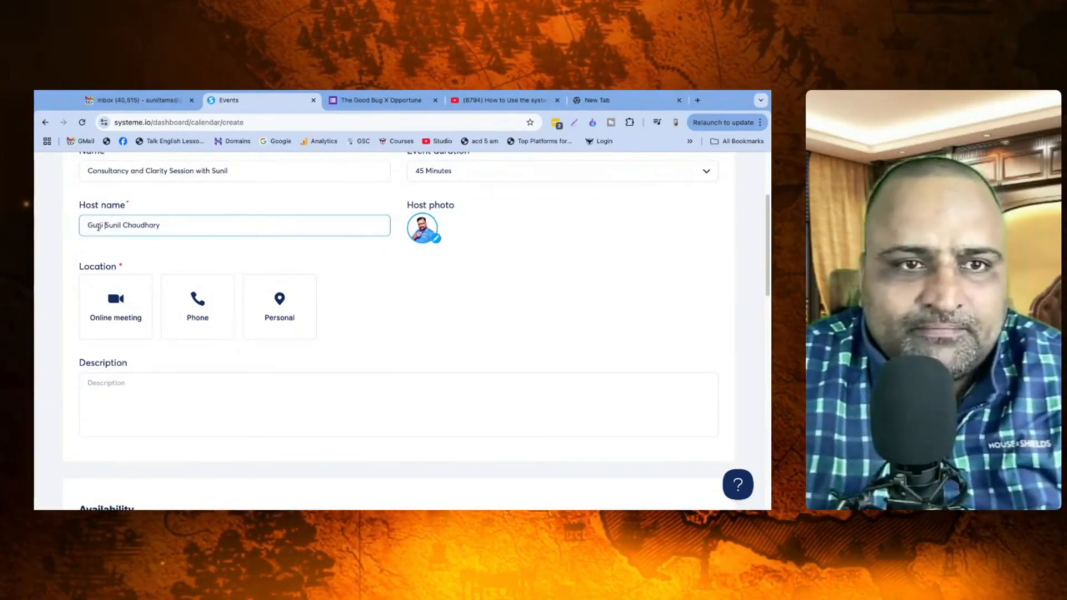
left_click(101, 225)
type("ur")
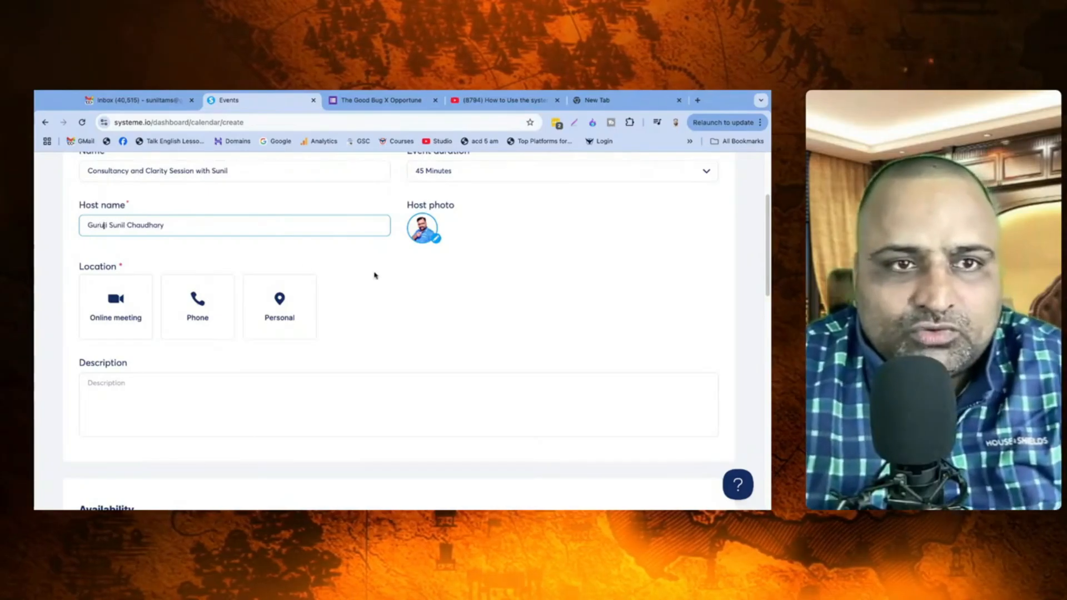
left_click(398, 417)
left_click(113, 303)
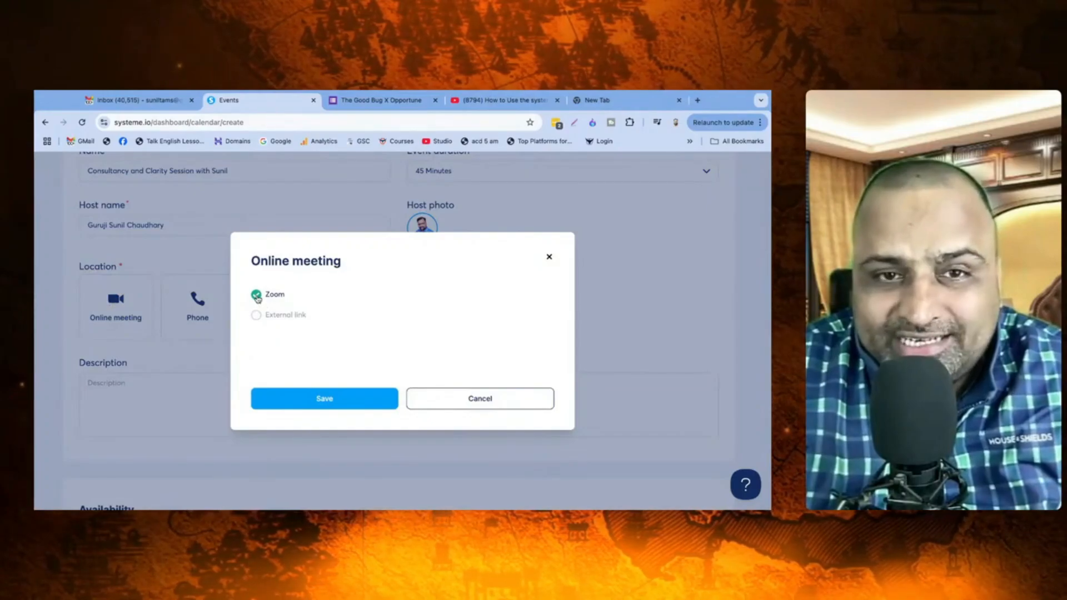
left_click(320, 399)
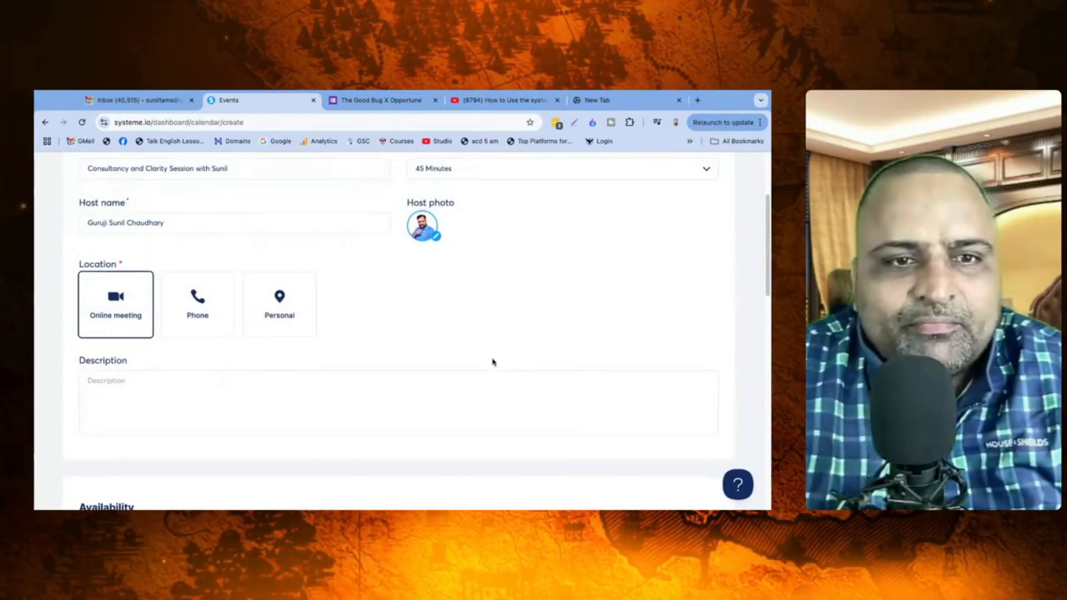
scroll(179, 327, "down", 2)
Step: Copy the event name into the event description
left_click(198, 347)
scroll(198, 348, "up", 3)
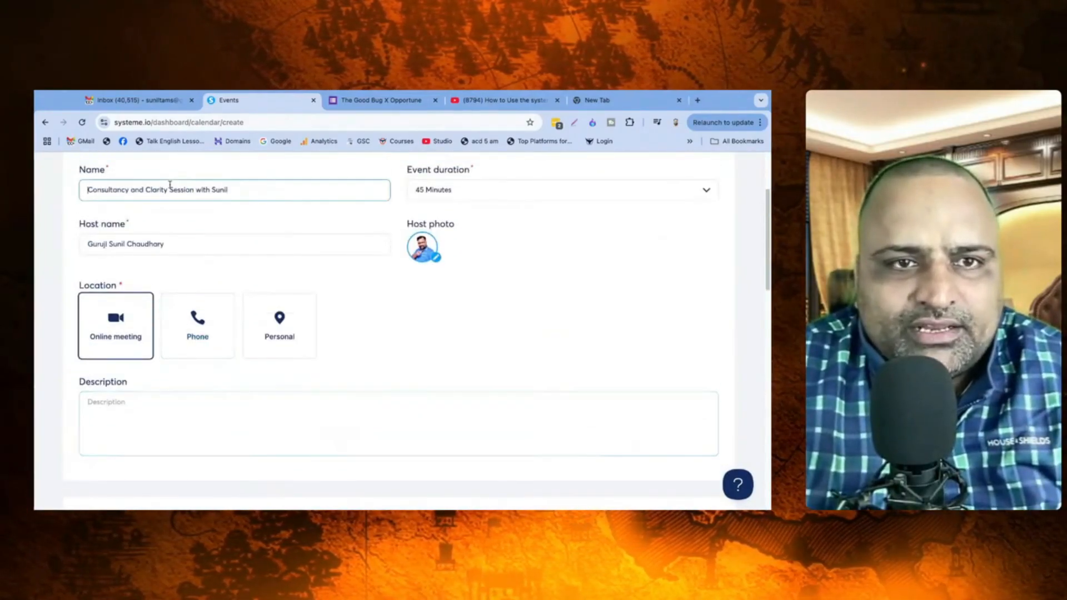
triple_click(170, 188)
key("ctrl+c")
left_click(221, 406)
key("ctrl+v")
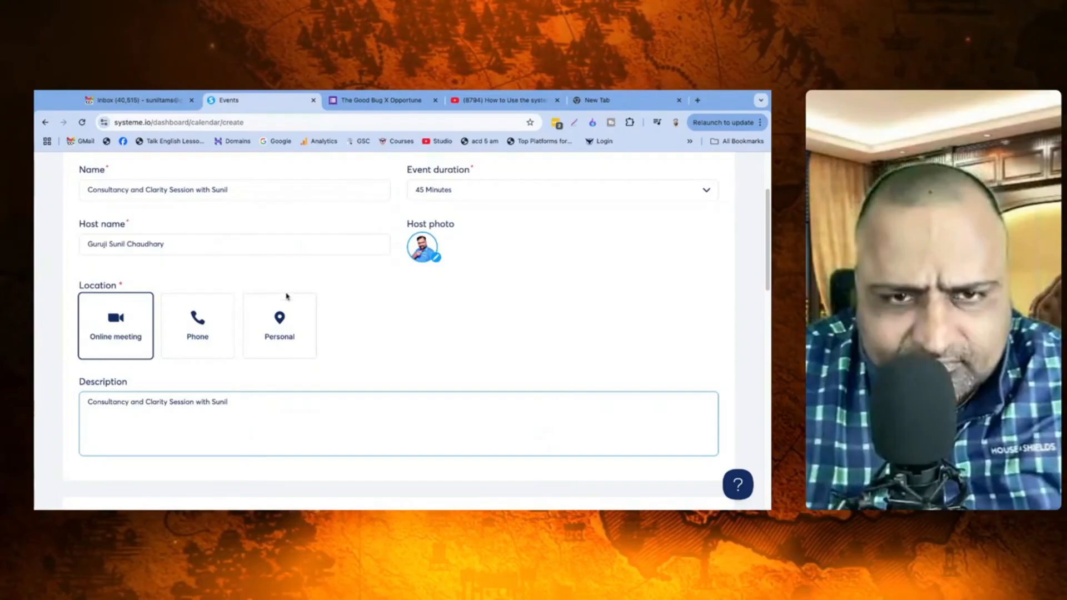
left_click(484, 305)
scroll(490, 304, "up", 2)
scroll(501, 303, "down", 3)
scroll(502, 304, "down", 3)
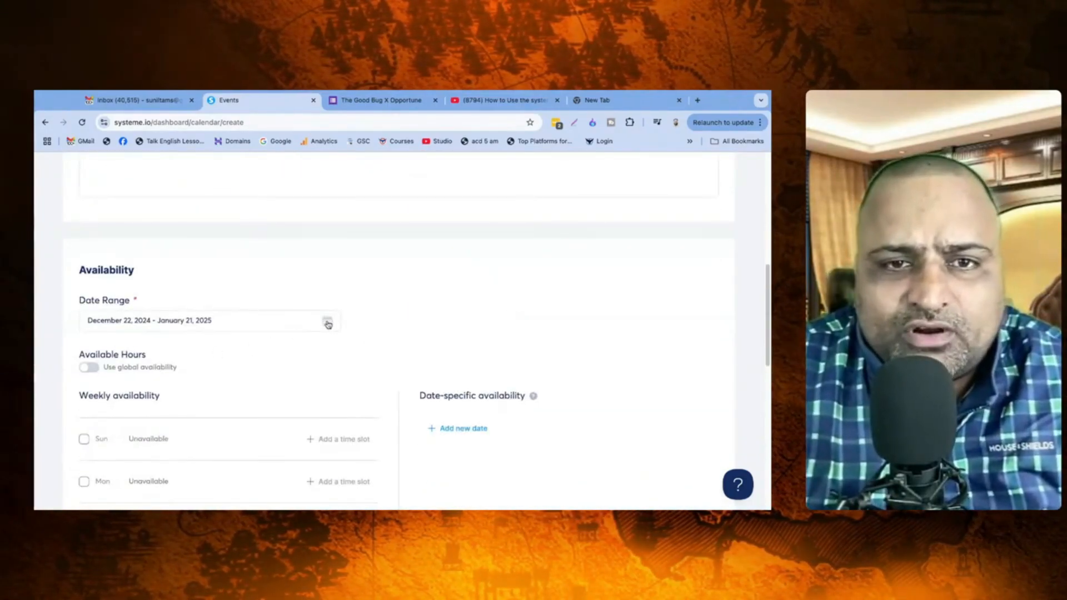
Step: Choose December 22, 2024 to February 28, 2025 in the Date Range picker and apply it
left_click(327, 322)
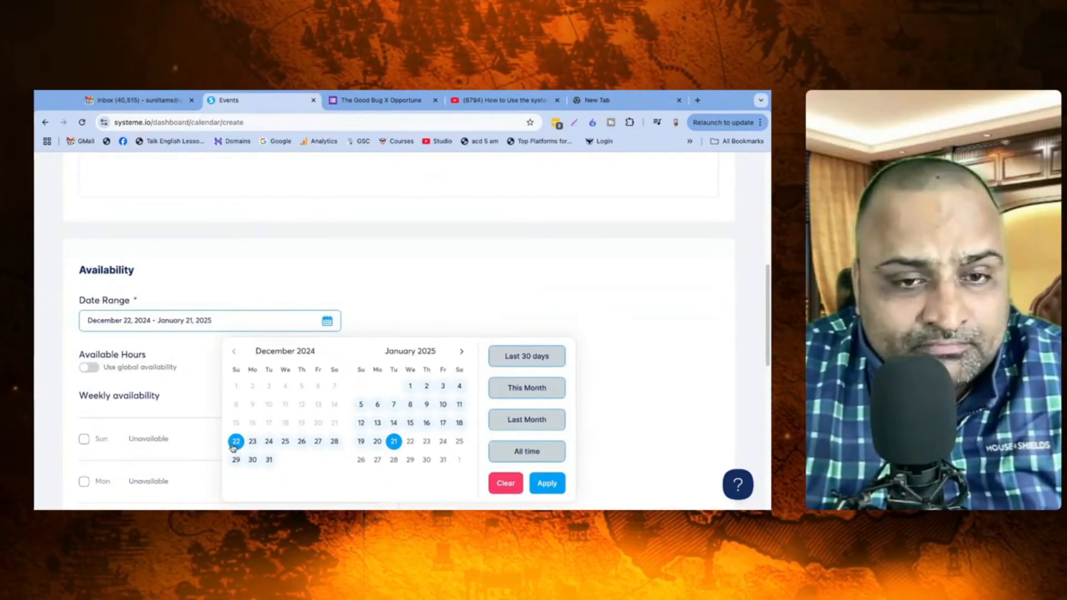
left_click(461, 352)
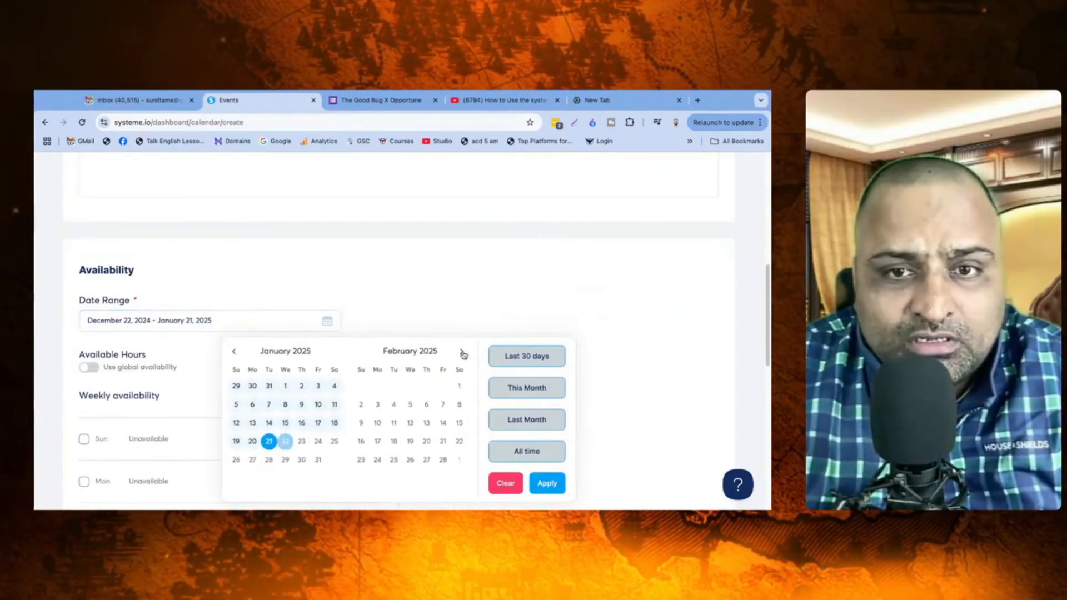
left_click(234, 351)
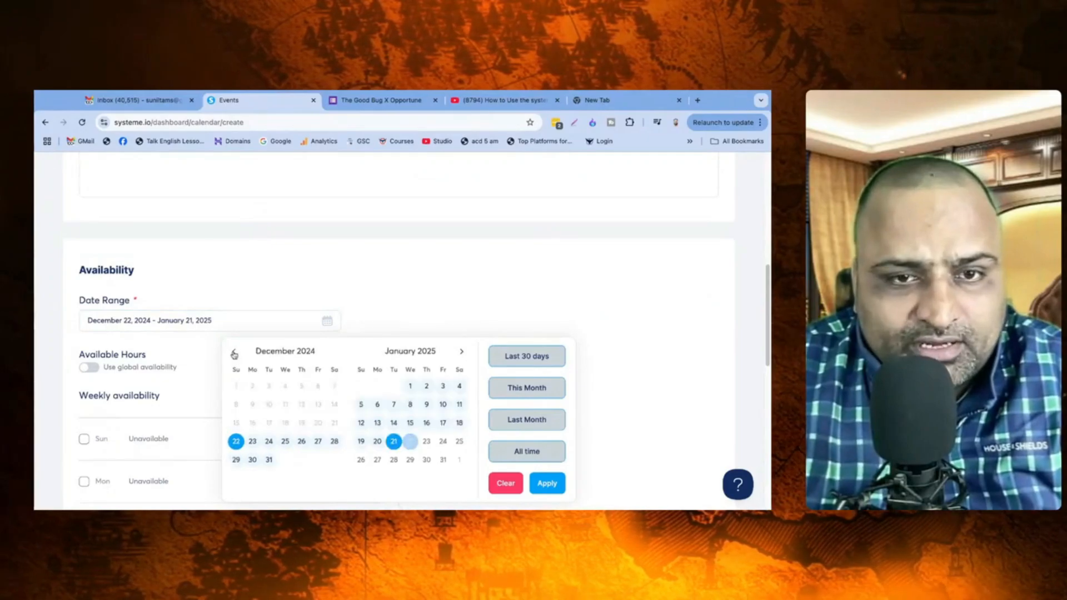
left_click(236, 445)
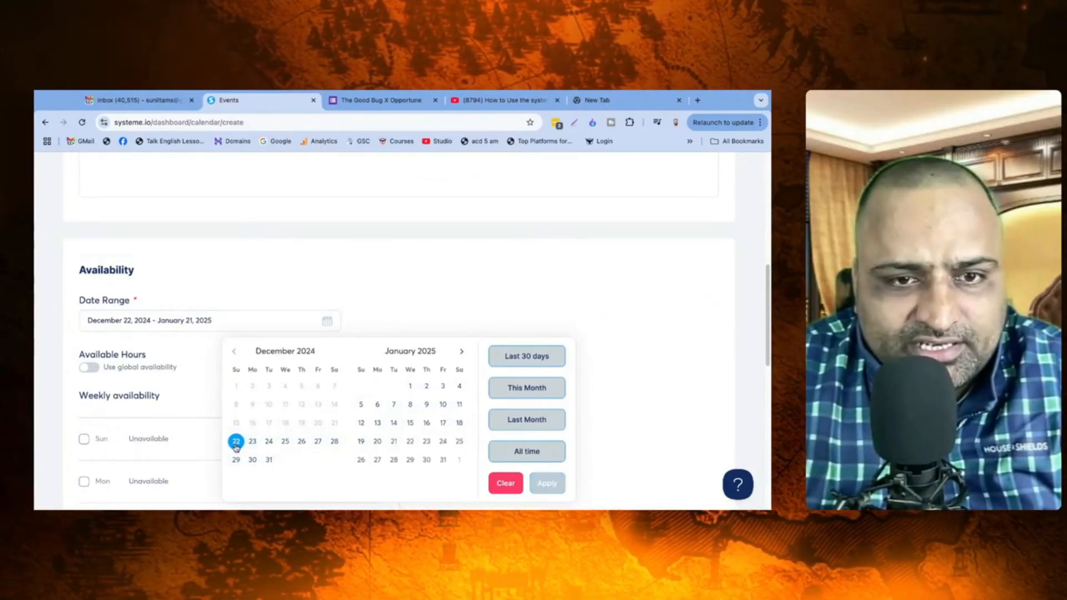
left_click(461, 352)
left_click(461, 352)
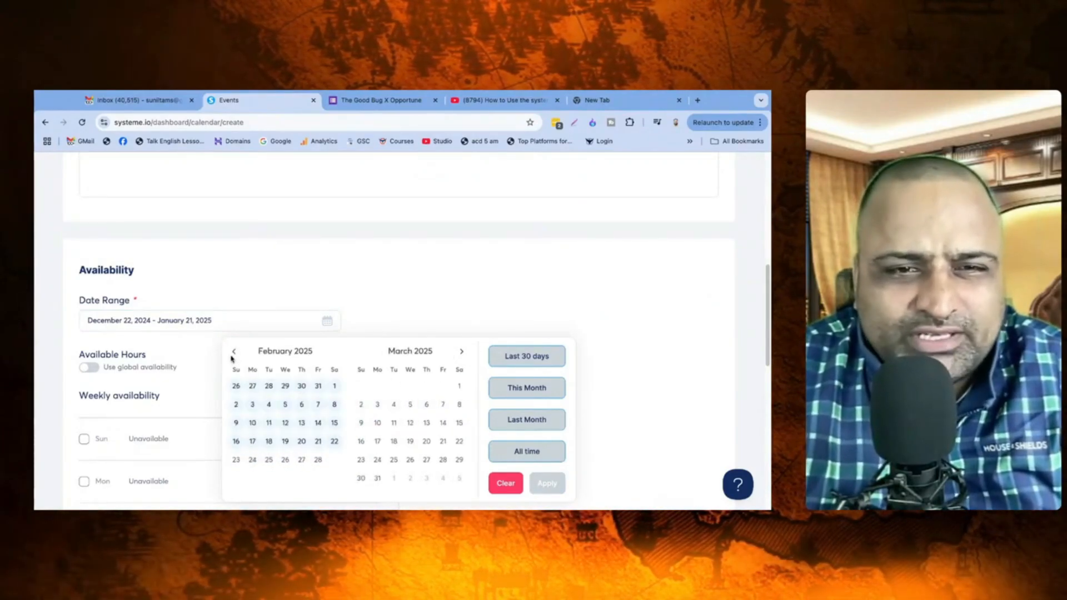
left_click(318, 459)
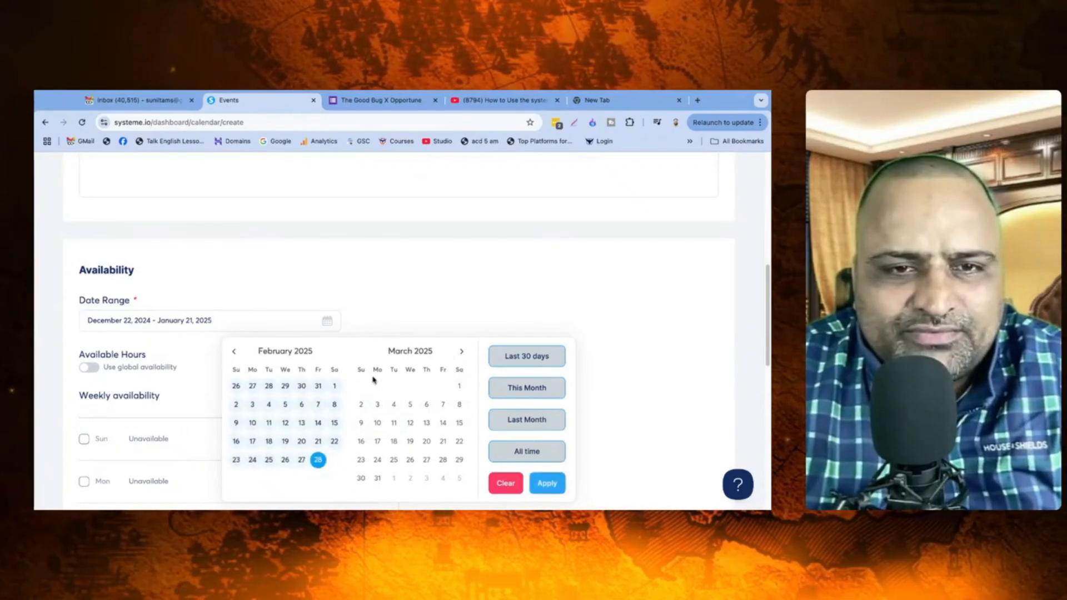
left_click(547, 483)
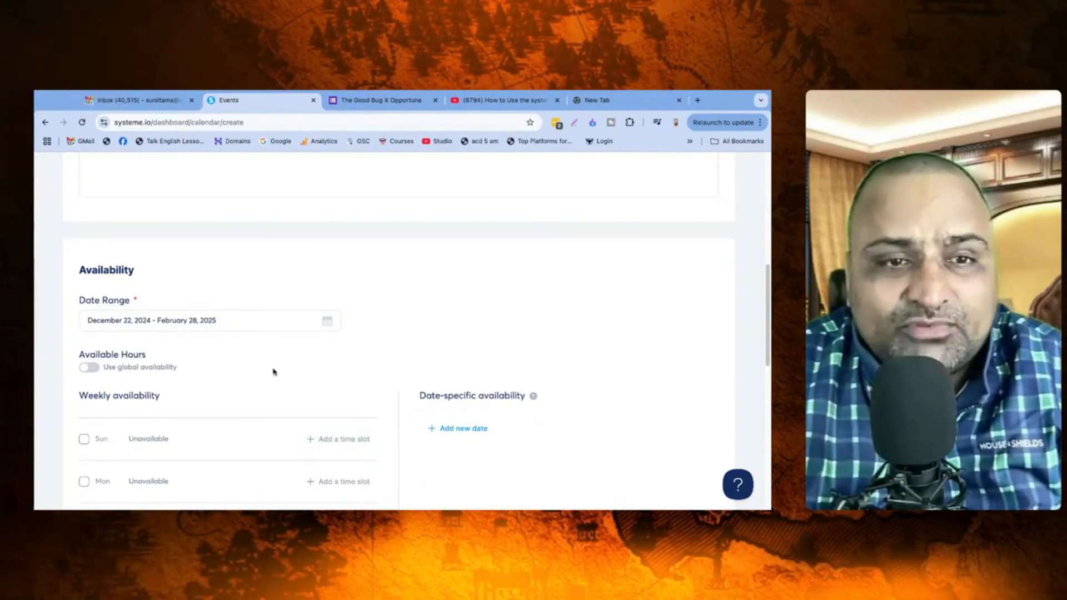
scroll(271, 372, "down", 2)
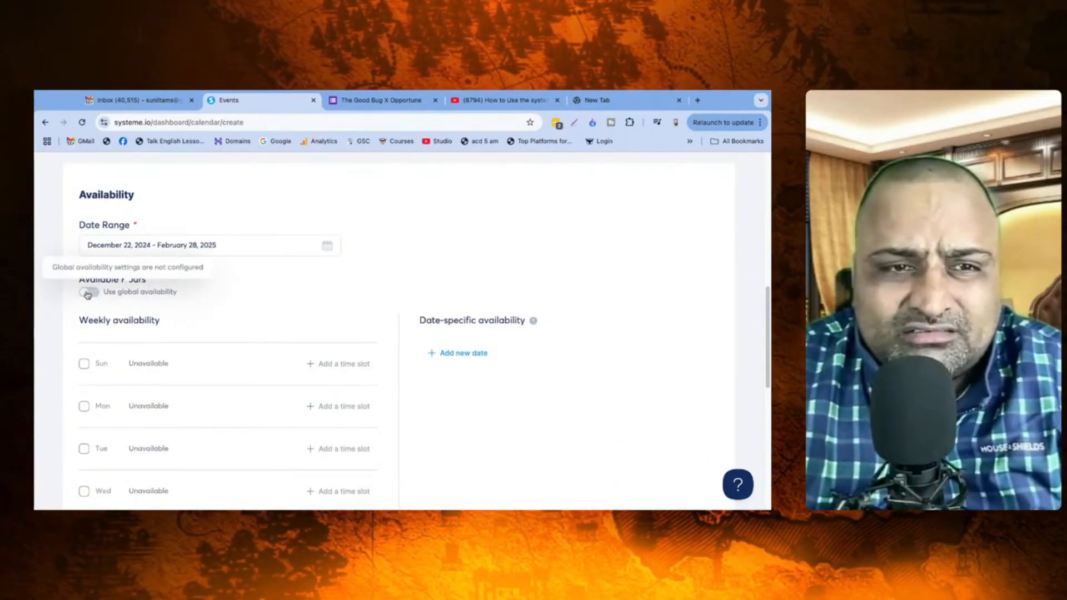
Step: Mark Sunday through Saturday as available days in Weekly availability
scroll(389, 382, "down", 3)
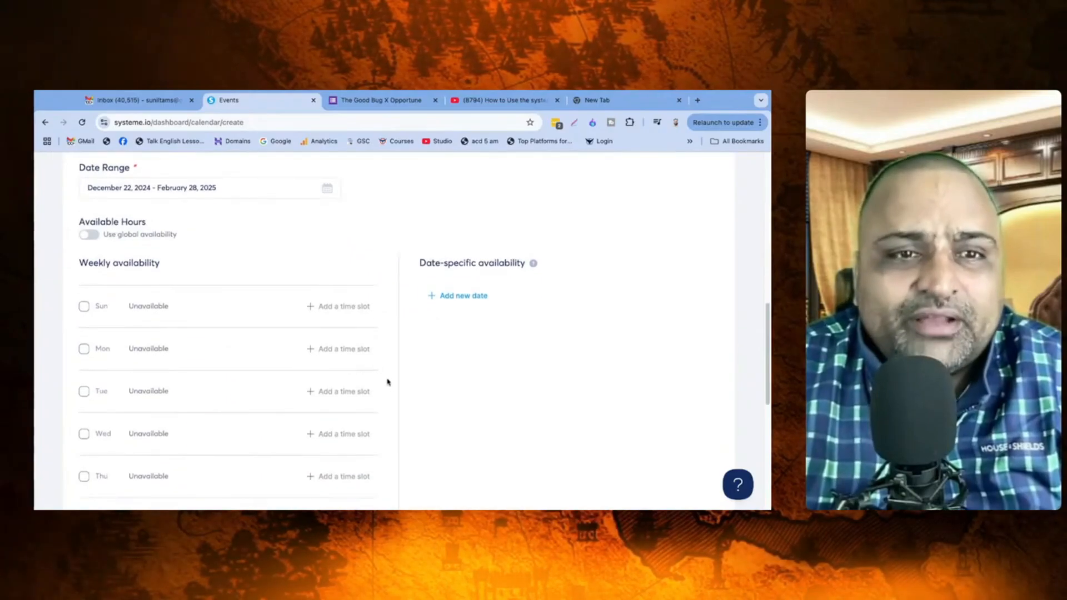
scroll(127, 307, "down", 2)
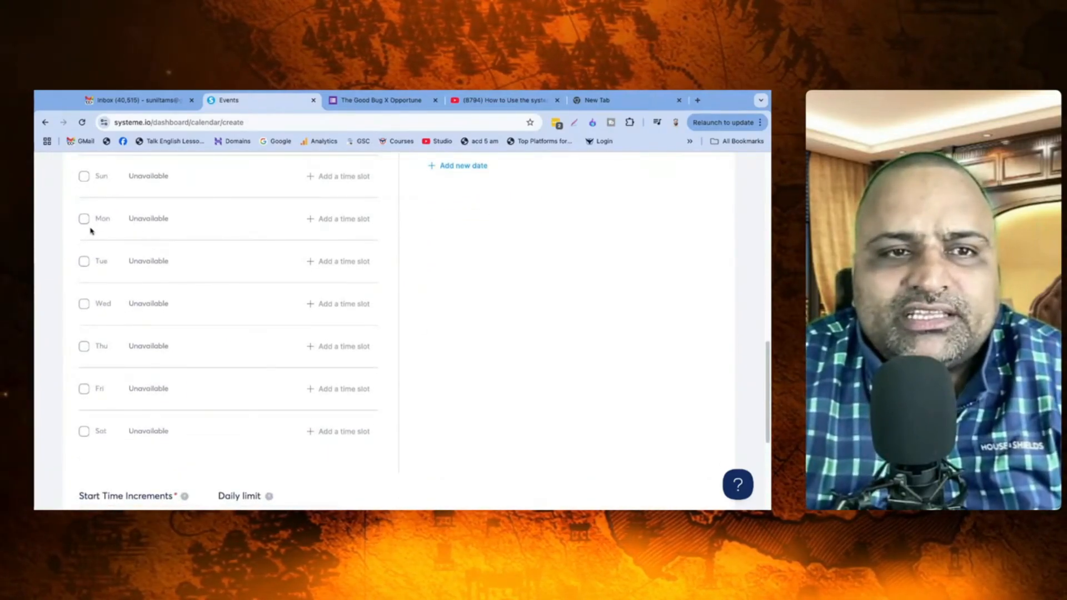
left_click(83, 178)
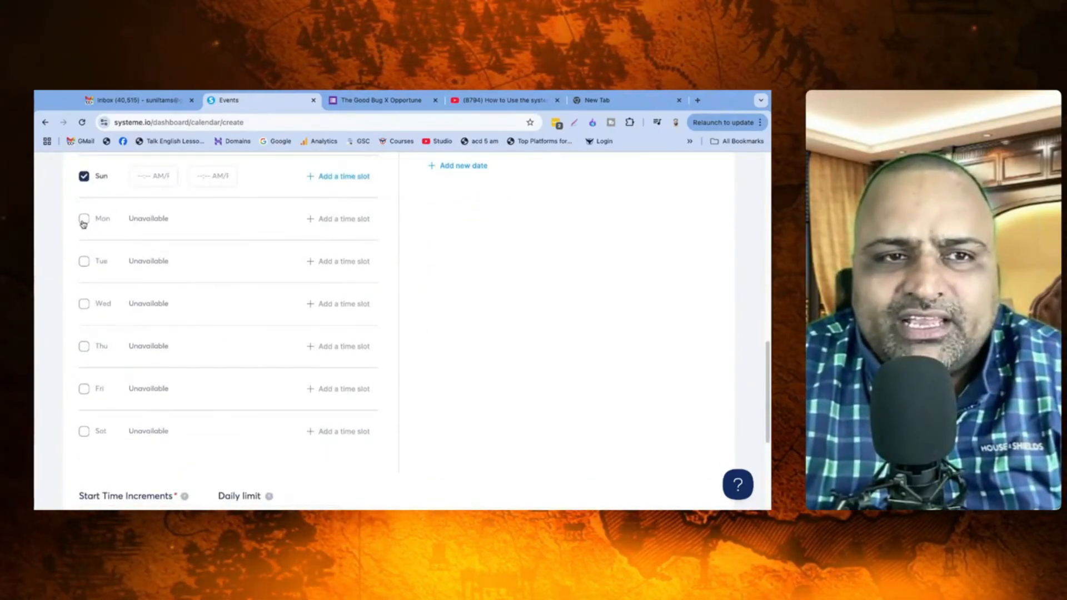
left_click(83, 220)
left_click(83, 262)
left_click(84, 304)
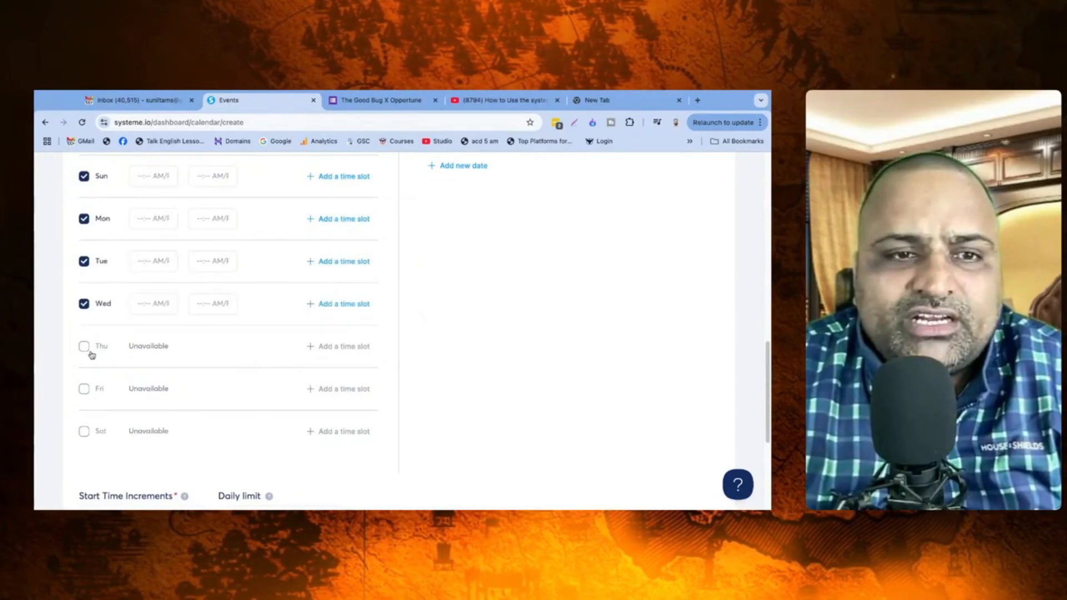
left_click(84, 346)
left_click(84, 390)
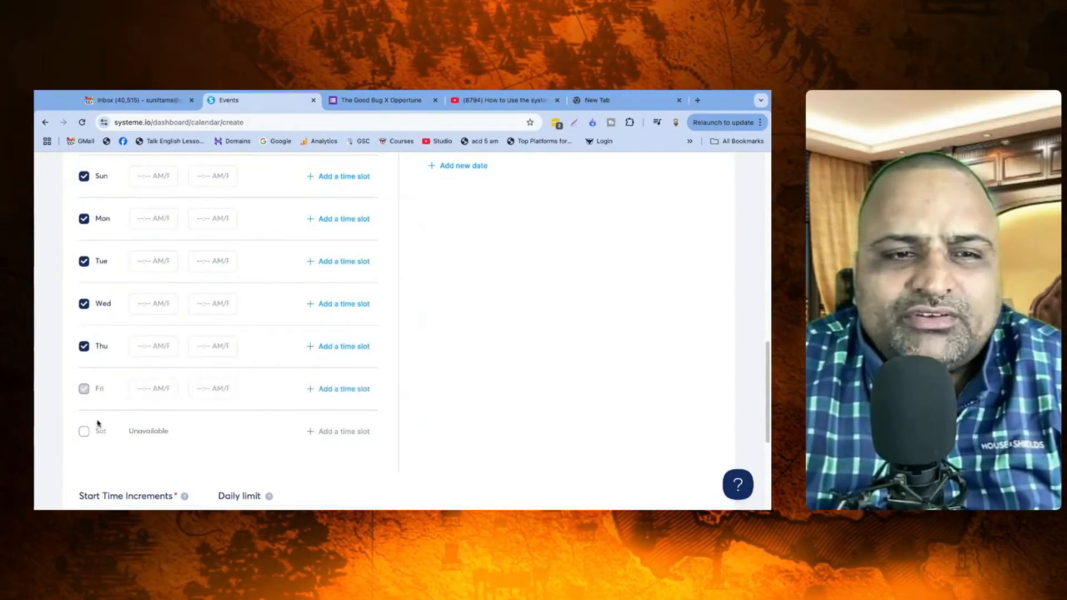
left_click(84, 431)
Step: Set Sunday's start time to 11:30 AM and paste it into Monday through Saturday
scroll(436, 304, "up", 1)
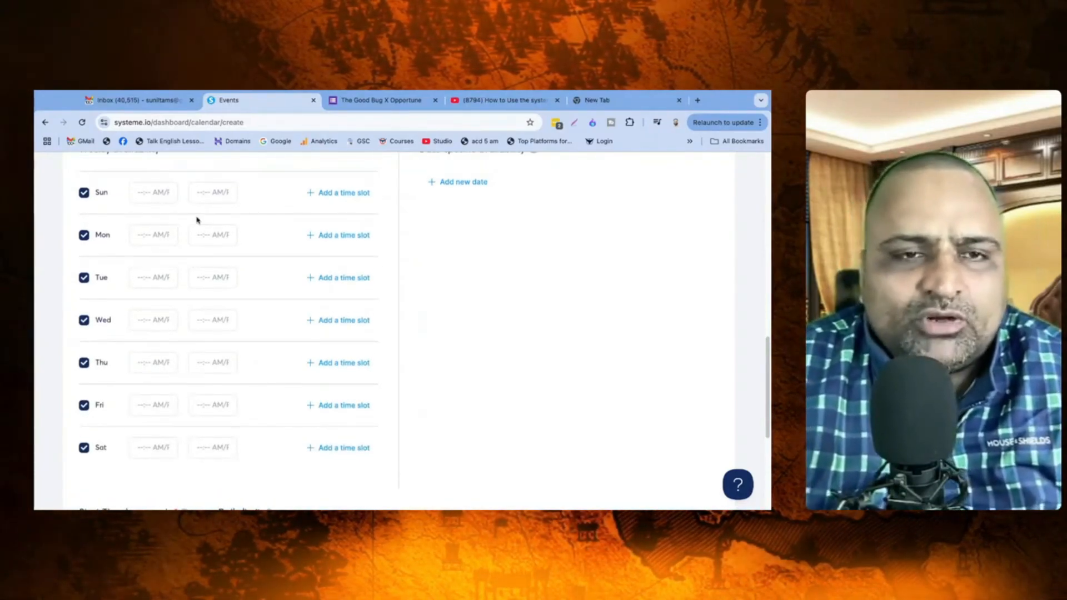
left_click(148, 194)
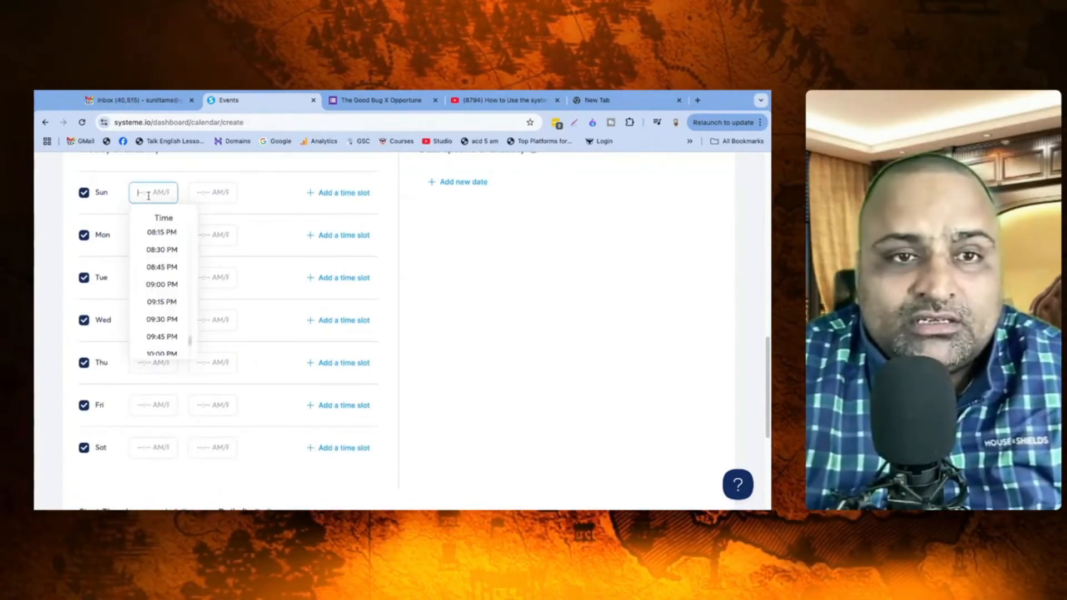
scroll(177, 294, "up", 10)
left_click(167, 298)
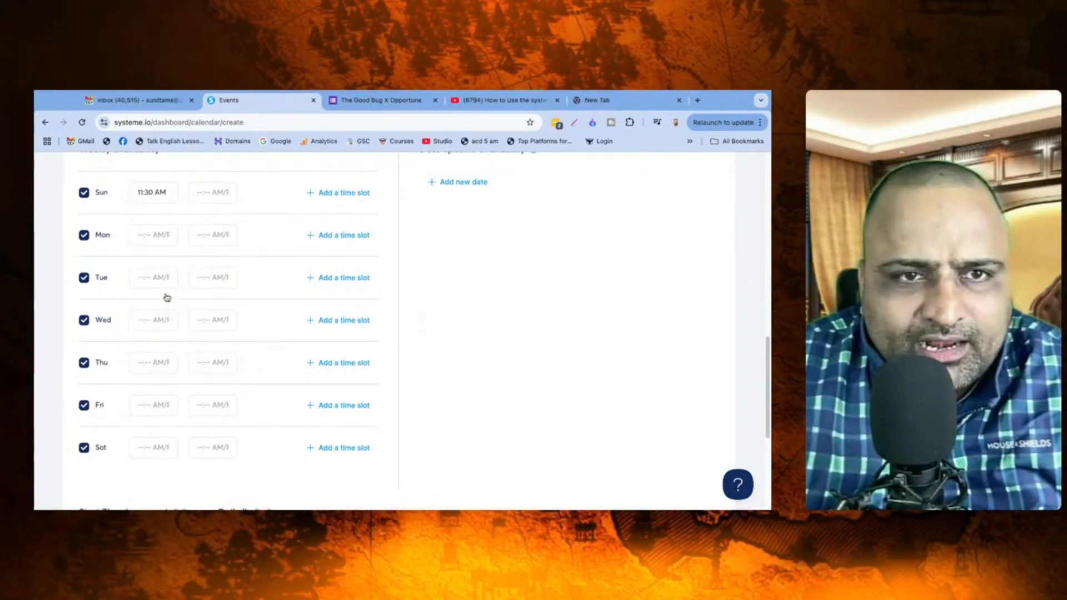
left_click(151, 189)
key("super+c")
left_click(37, 226)
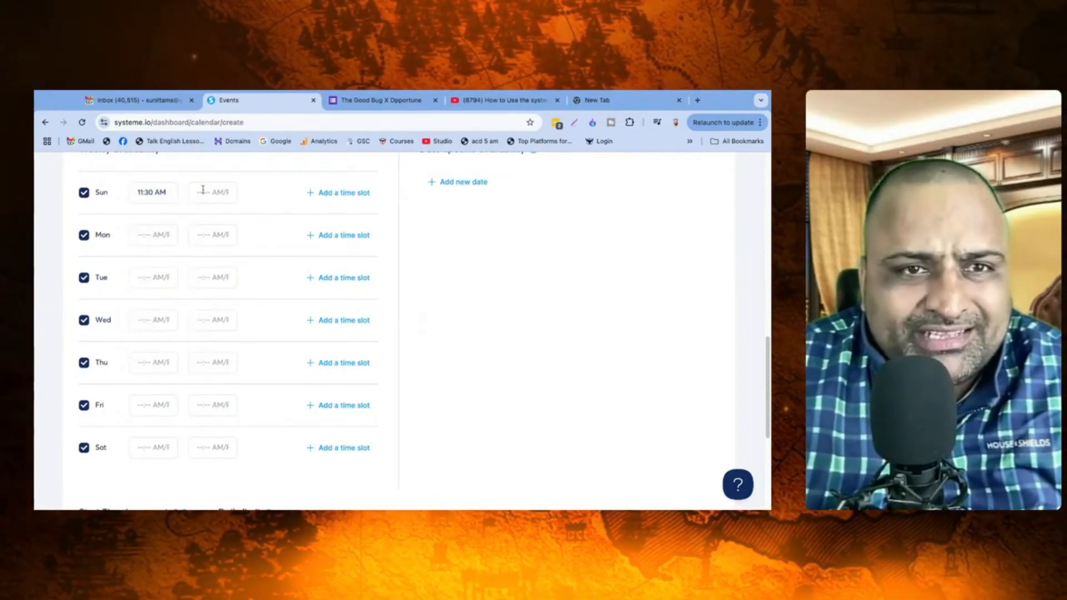
left_click(158, 232)
key("super+v")
left_click(58, 261)
left_click(153, 277)
key("super+v")
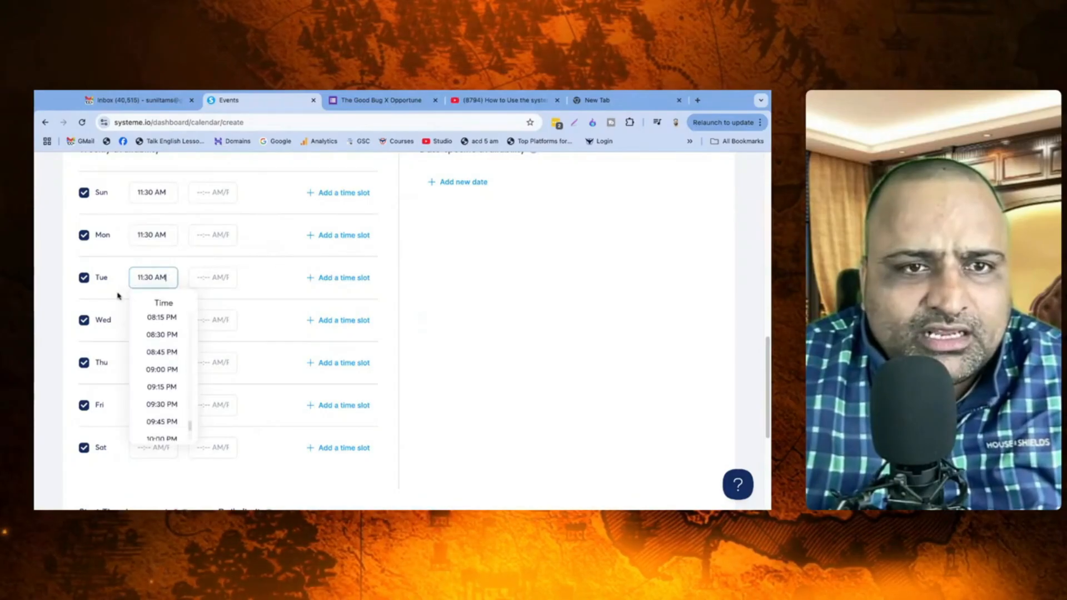
left_click(57, 315)
key("super+v")
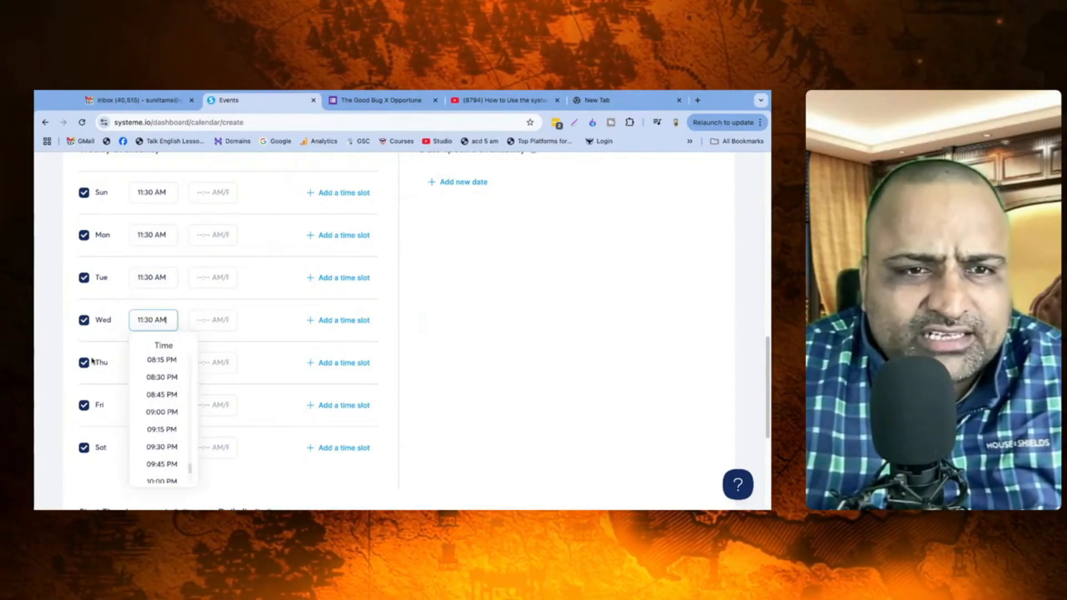
left_click(47, 371)
left_click(153, 363)
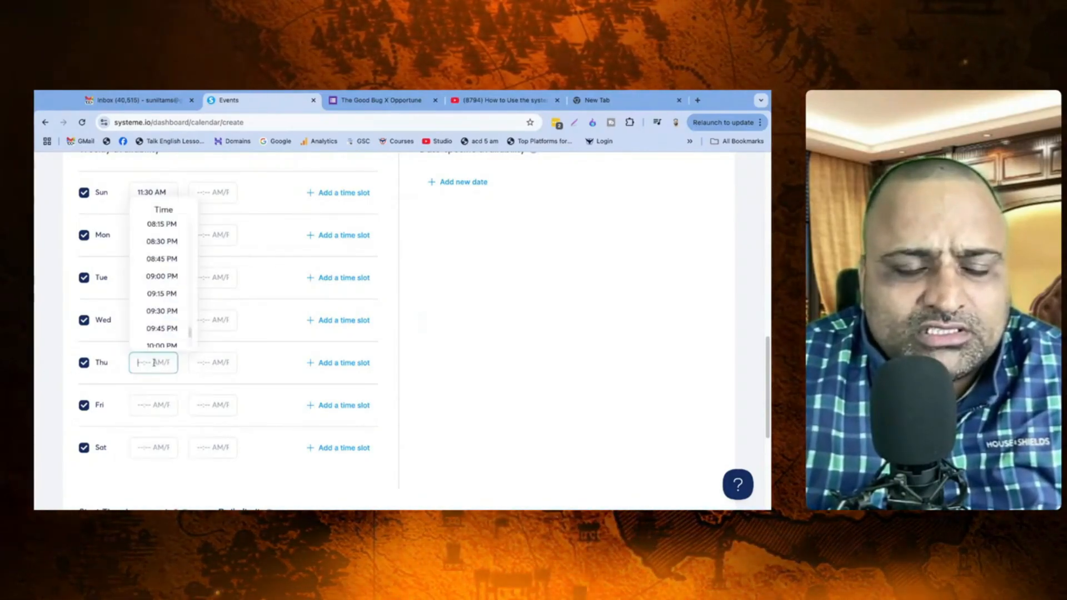
key("super+v")
left_click(52, 389)
left_click(158, 405)
key("super+v")
left_click(41, 424)
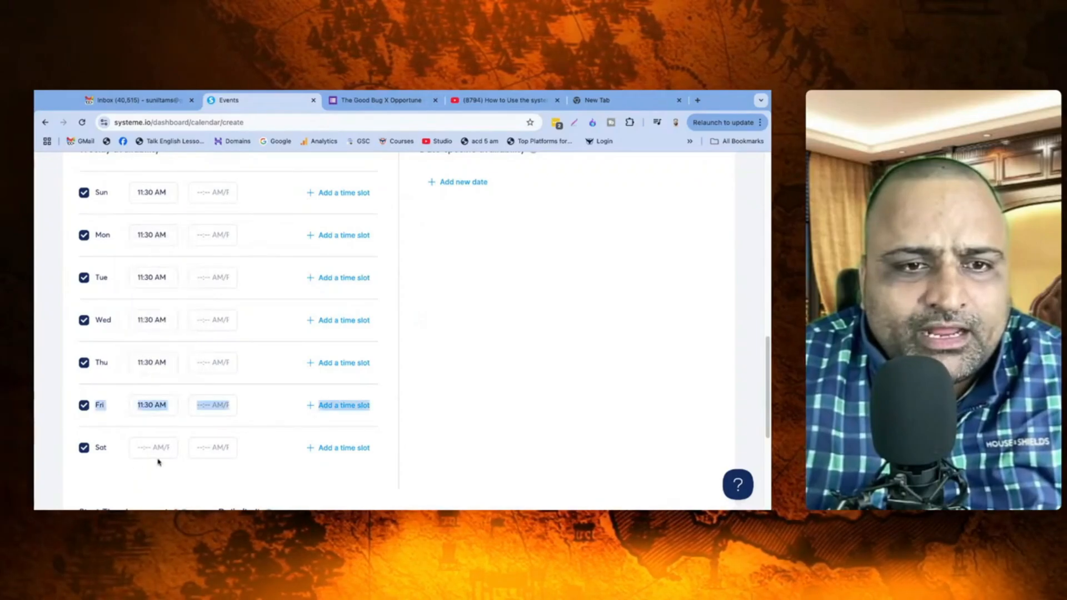
left_click(154, 448)
key("super+v")
Step: Set Sunday's end time to 05:00 PM and apply it to Monday through Saturday
left_click(222, 194)
scroll(232, 276, "down", 3)
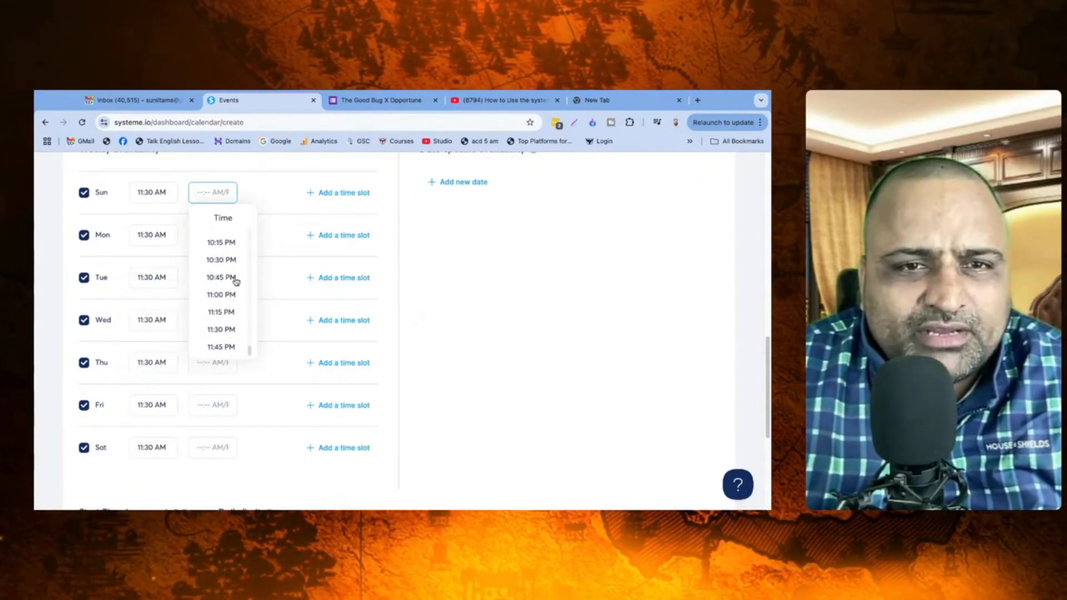
scroll(234, 280, "down", 1)
scroll(234, 283, "up", 3)
scroll(234, 282, "up", 7)
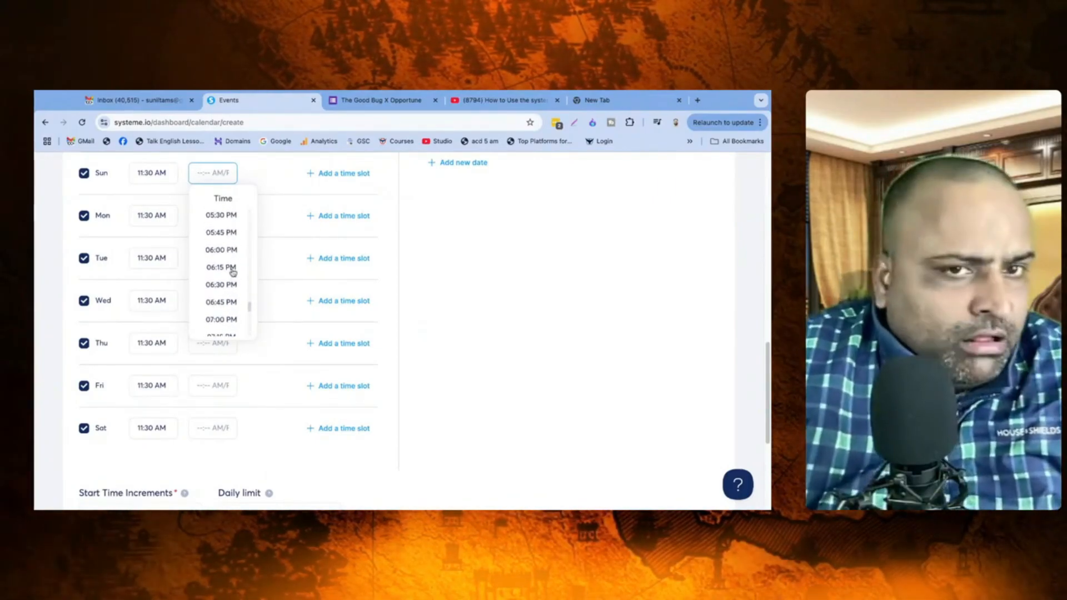
scroll(231, 267, "up", 2)
left_click(225, 248)
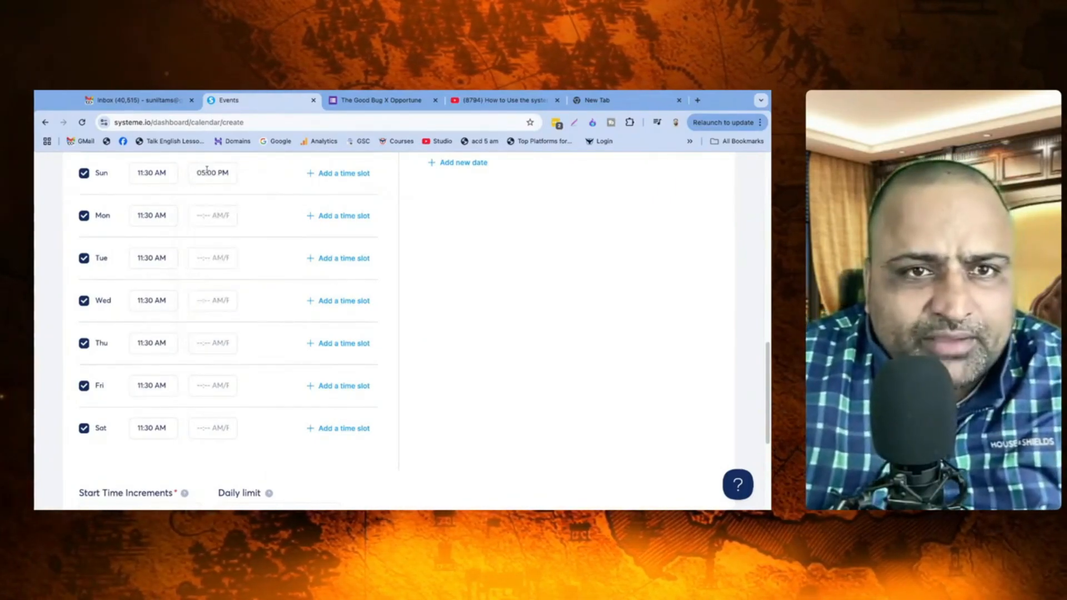
key("super+c")
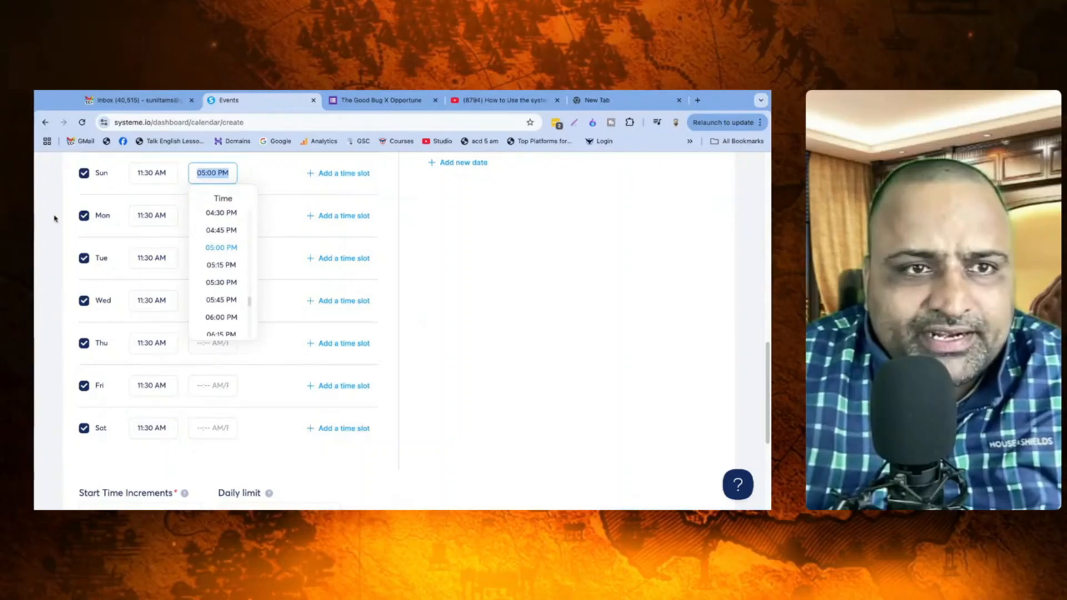
left_click(55, 218)
left_click(224, 217)
key("super+v")
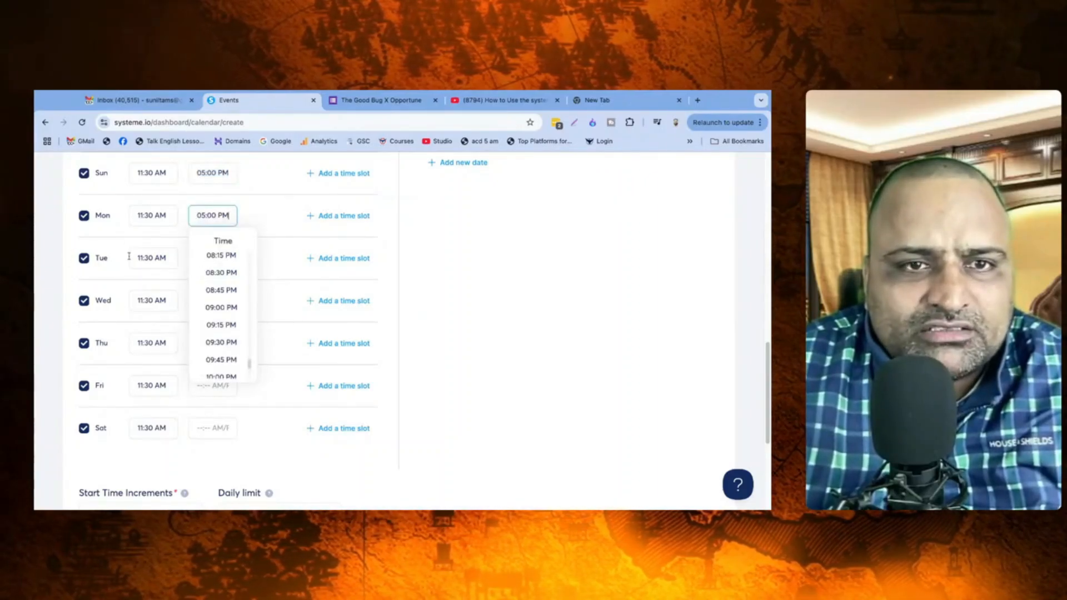
left_click(42, 257)
left_click(209, 257)
key("super+v")
left_click(49, 286)
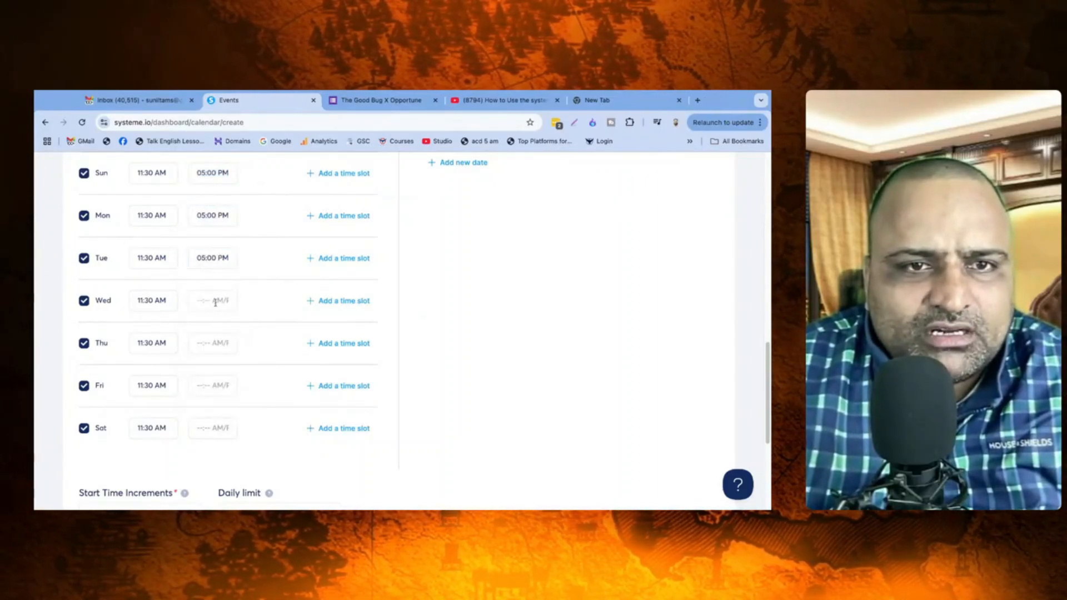
left_click(210, 300)
key("super+v")
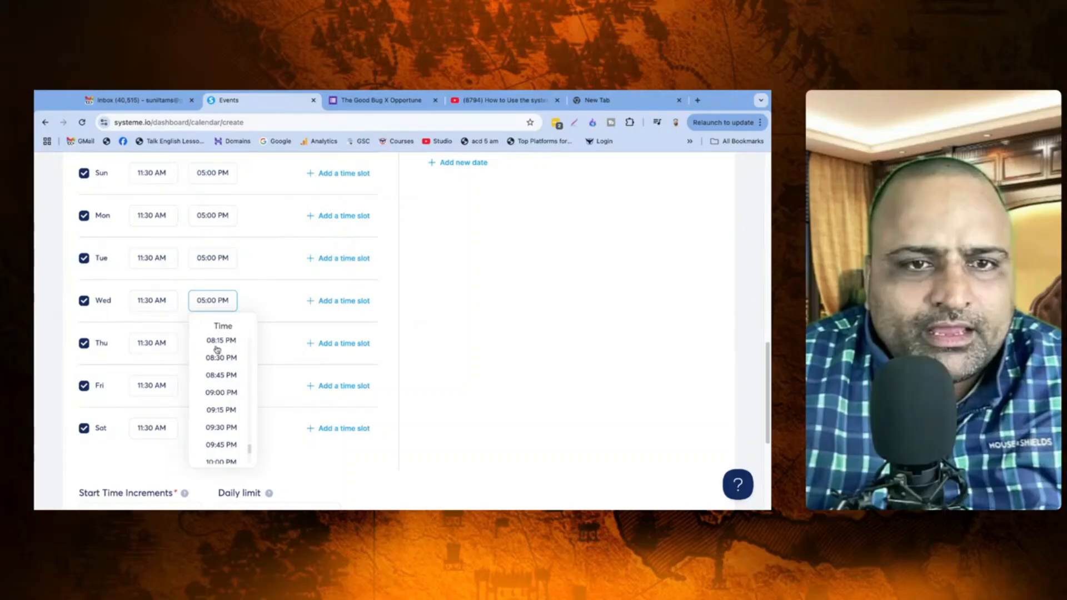
left_click(60, 341)
left_click(202, 343)
left_click(46, 359)
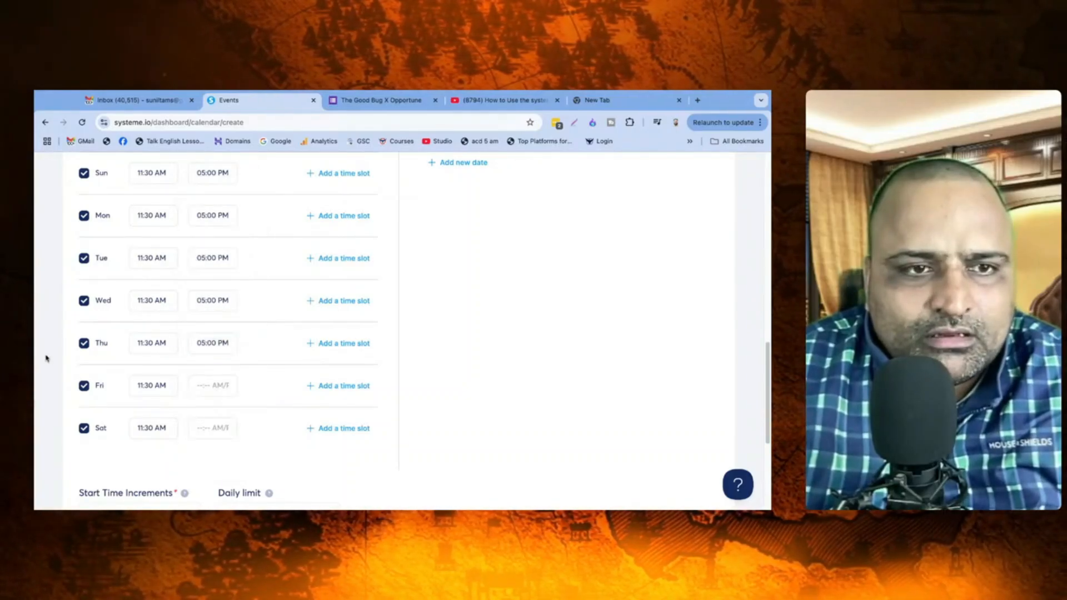
left_click(213, 387)
key("super+v")
left_click(59, 393)
left_click(211, 428)
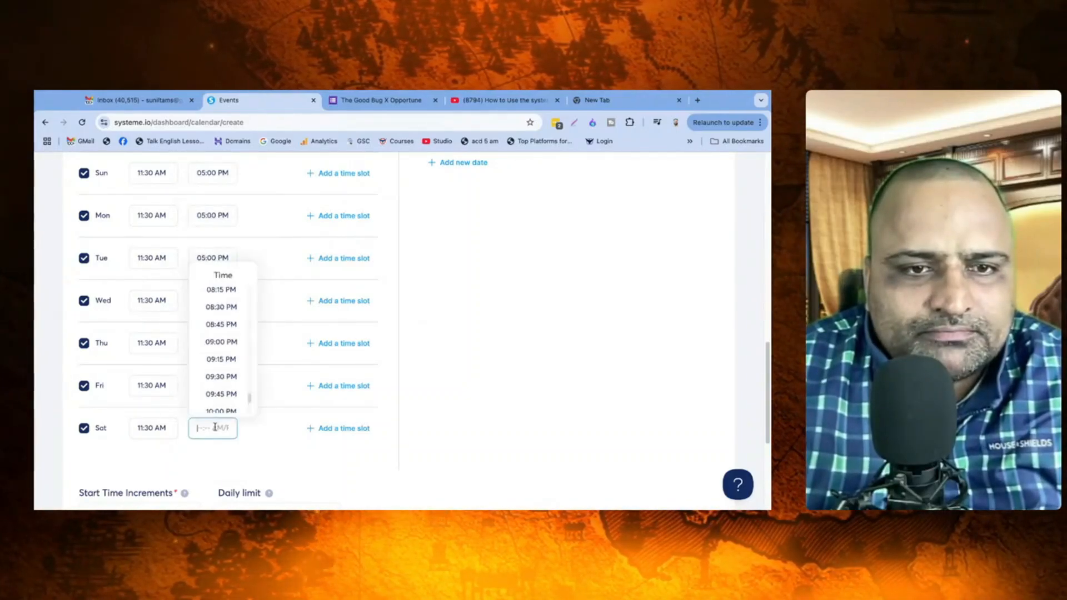
key("super+v")
left_click(43, 409)
scroll(250, 357, "up", 2)
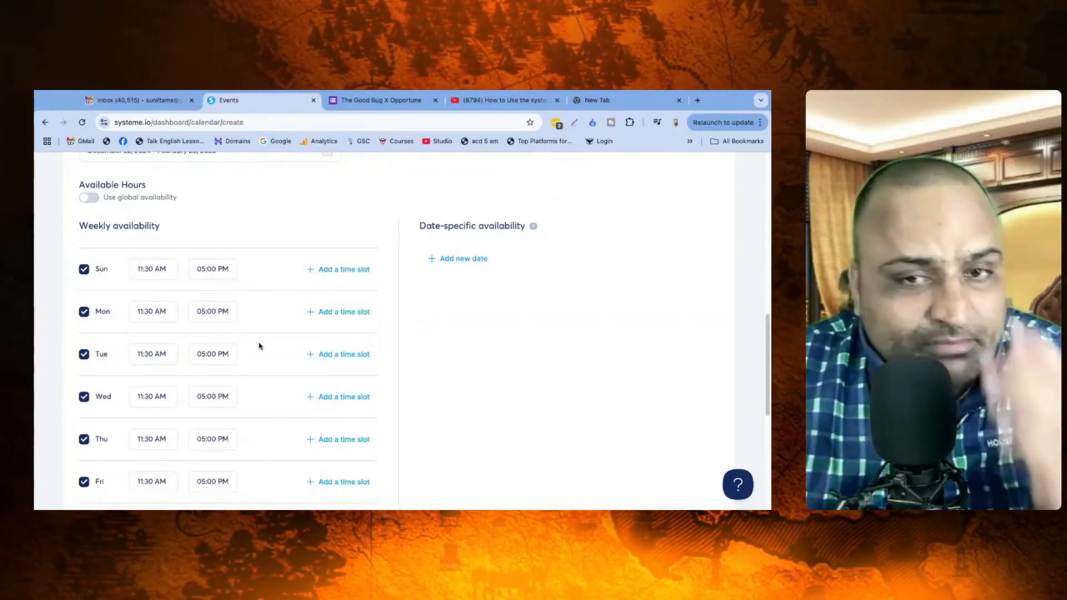
Step: Set the event's daily limit to 4
scroll(264, 350, "down", 2)
scroll(270, 357, "down", 5)
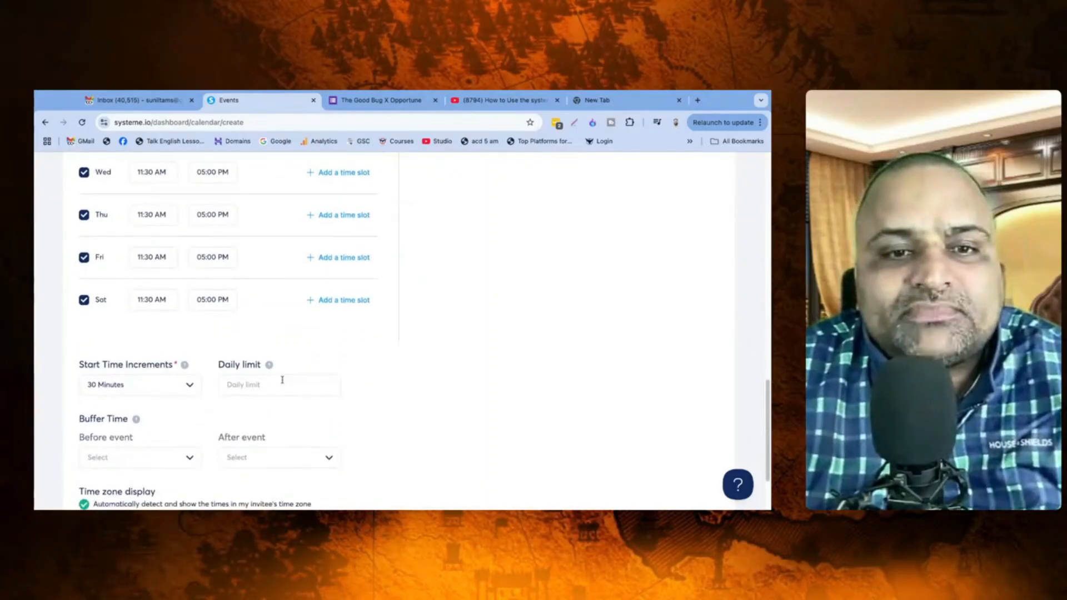
left_click(263, 338)
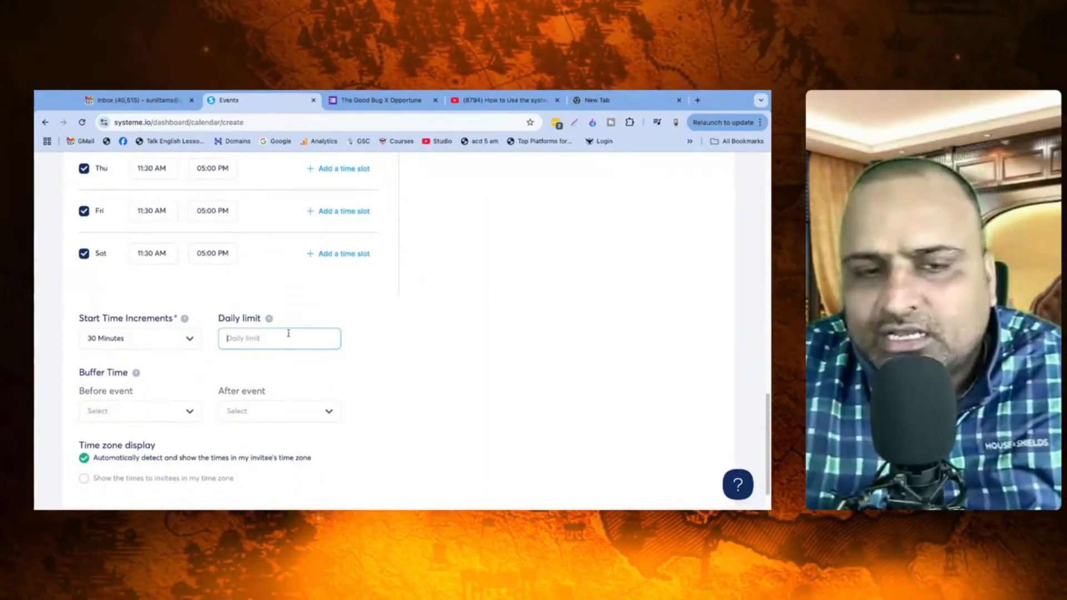
type("4")
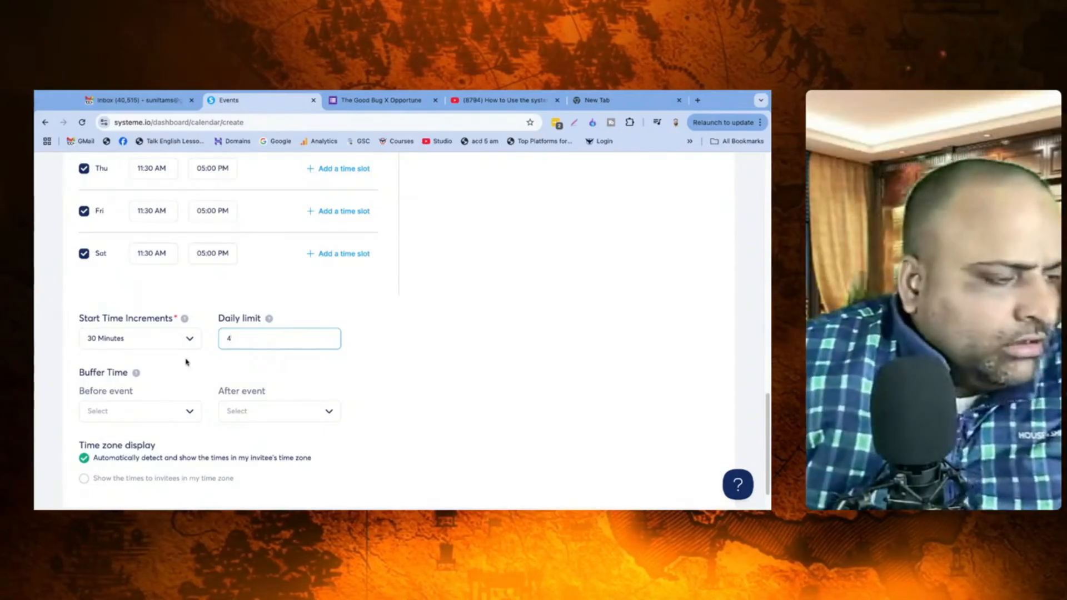
Step: Change Start Time Increments from 30 Minutes to 5 Minutes
left_click(182, 343)
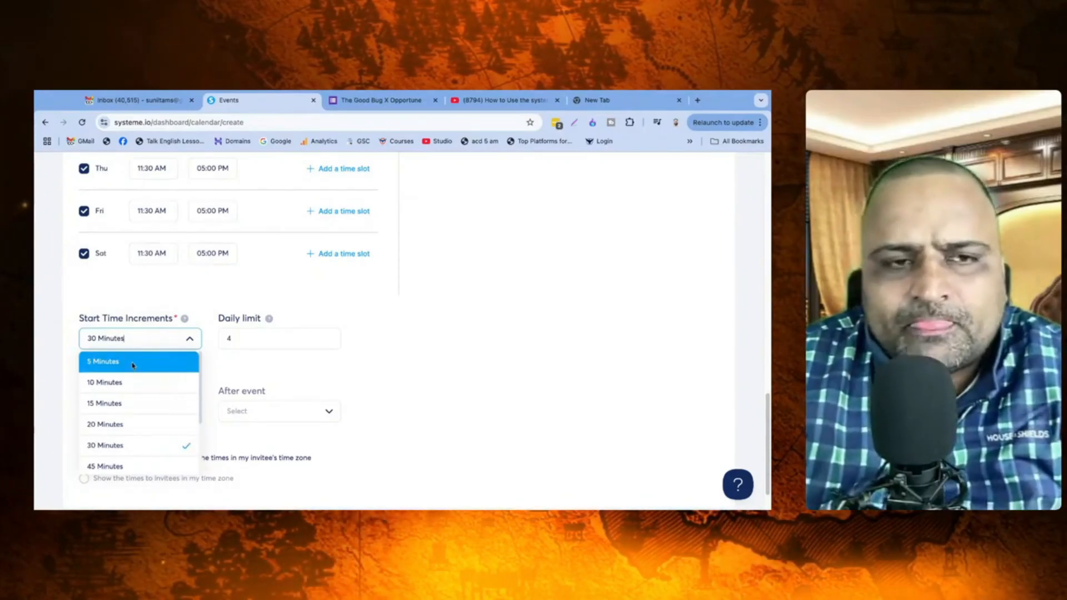
mouse_move(187, 322)
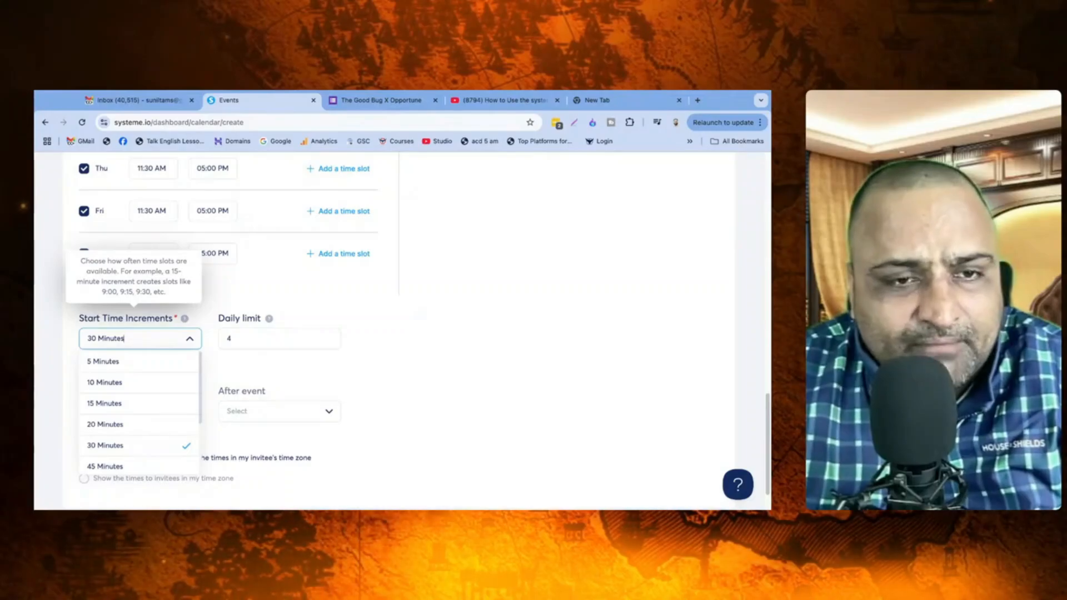
left_click(116, 362)
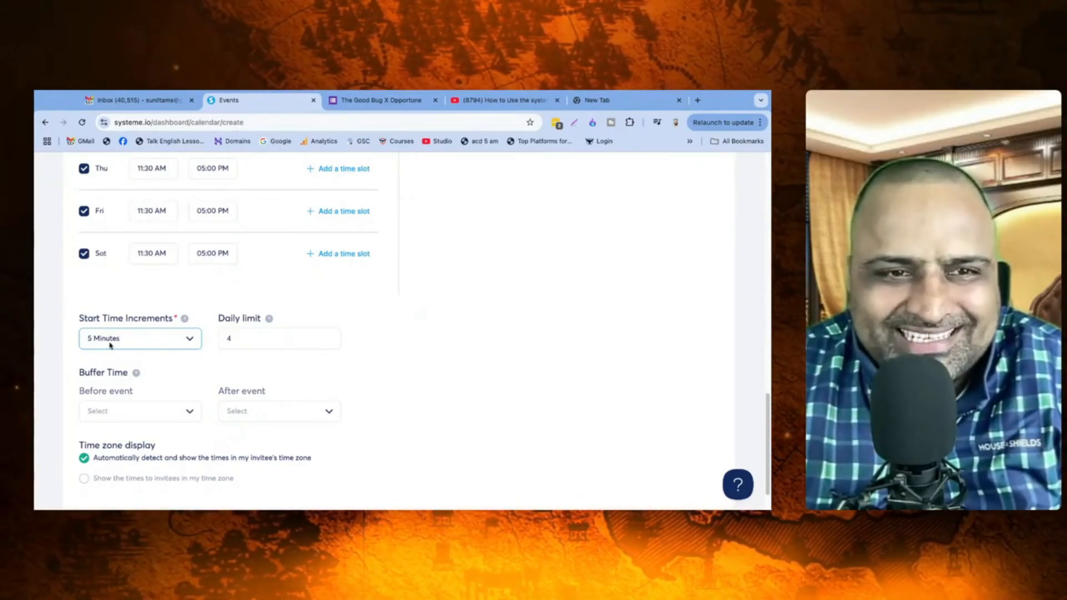
left_click(189, 340)
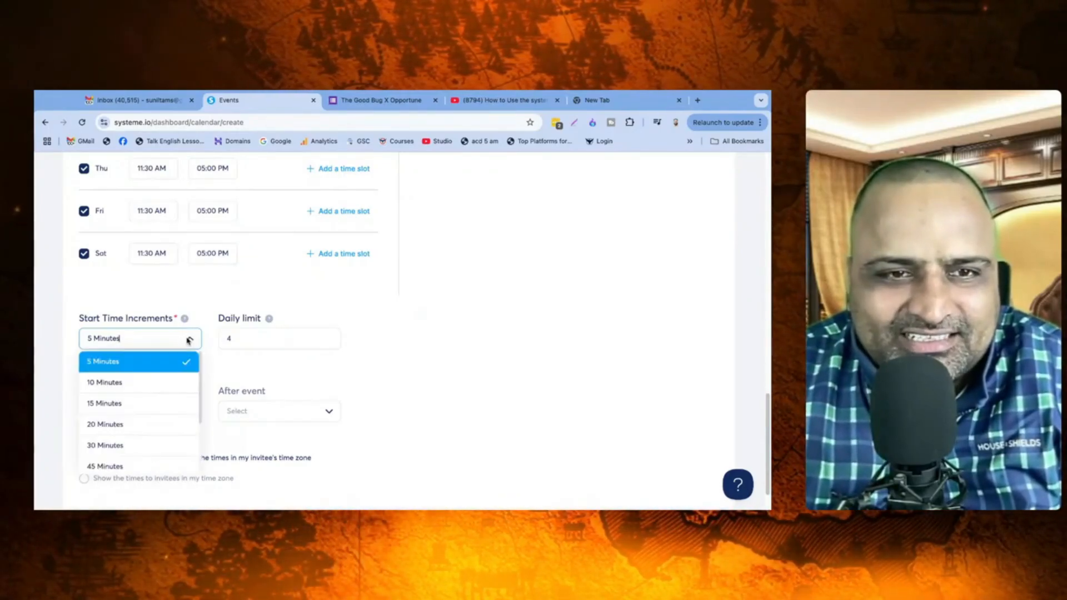
mouse_move(185, 319)
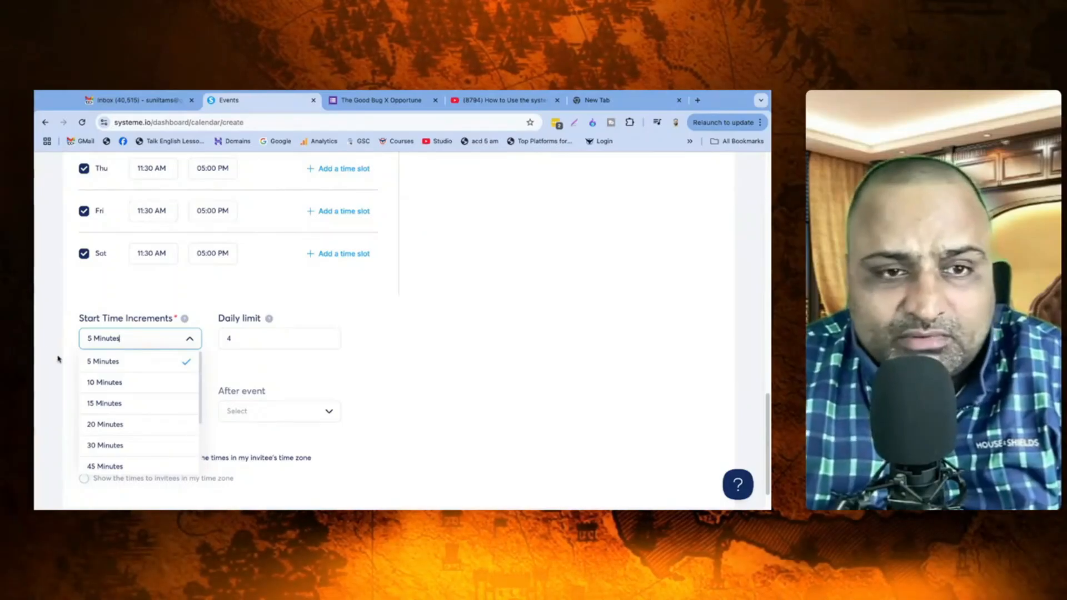
Step: Set Buffer Time before and after the event to 5 Minutes each
left_click(375, 364)
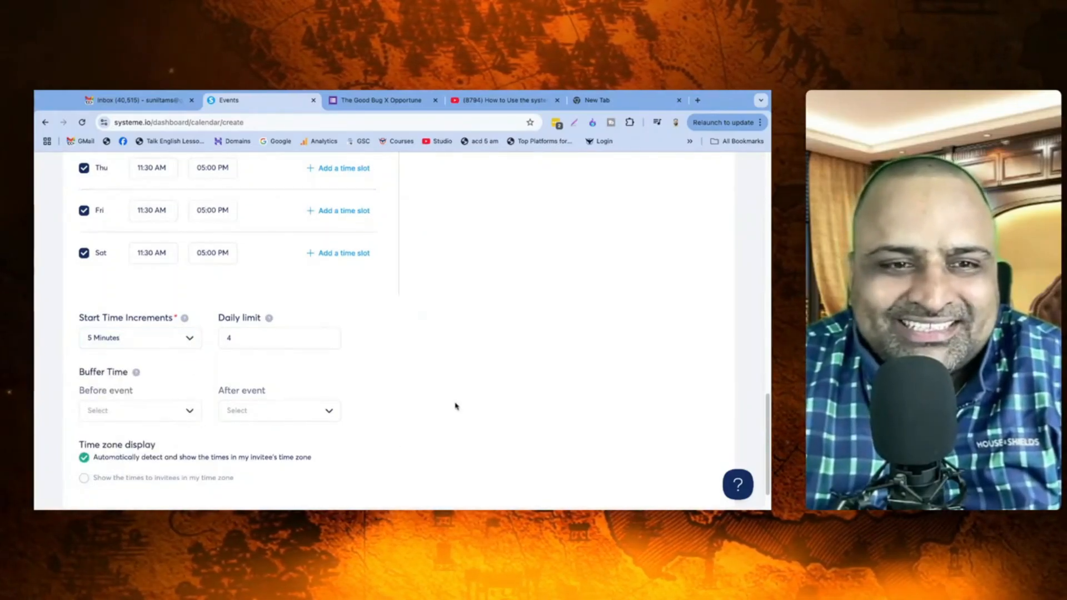
scroll(455, 406, "down", 1)
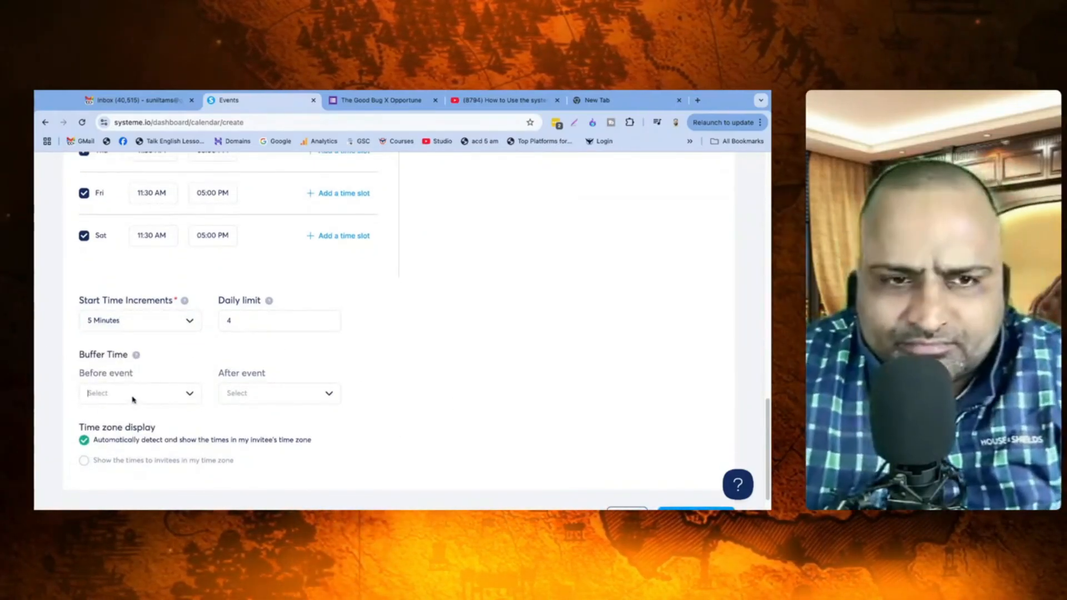
left_click(132, 400)
left_click(112, 255)
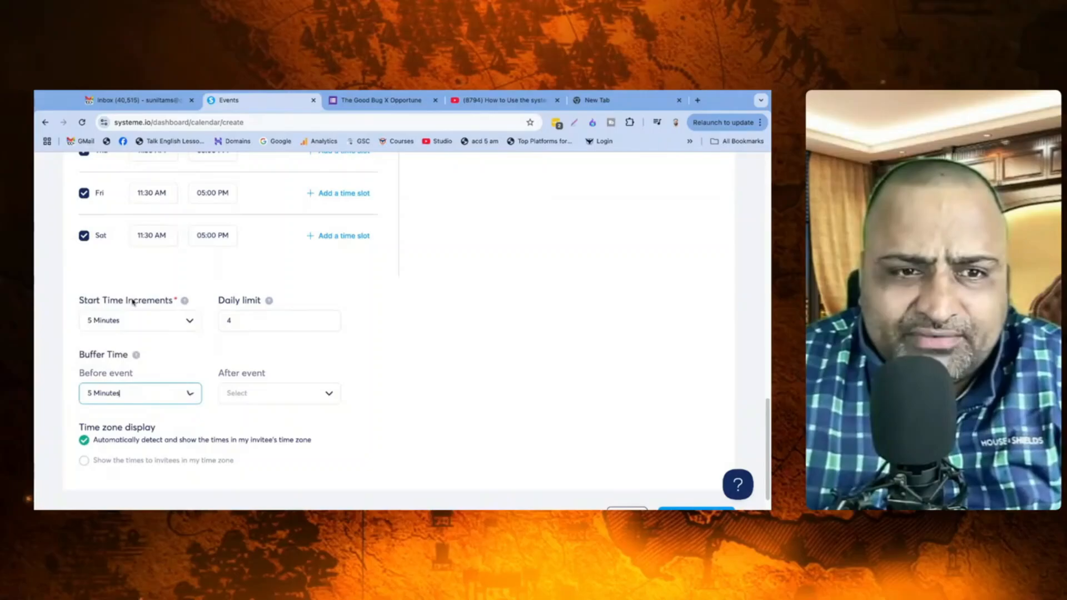
left_click(263, 392)
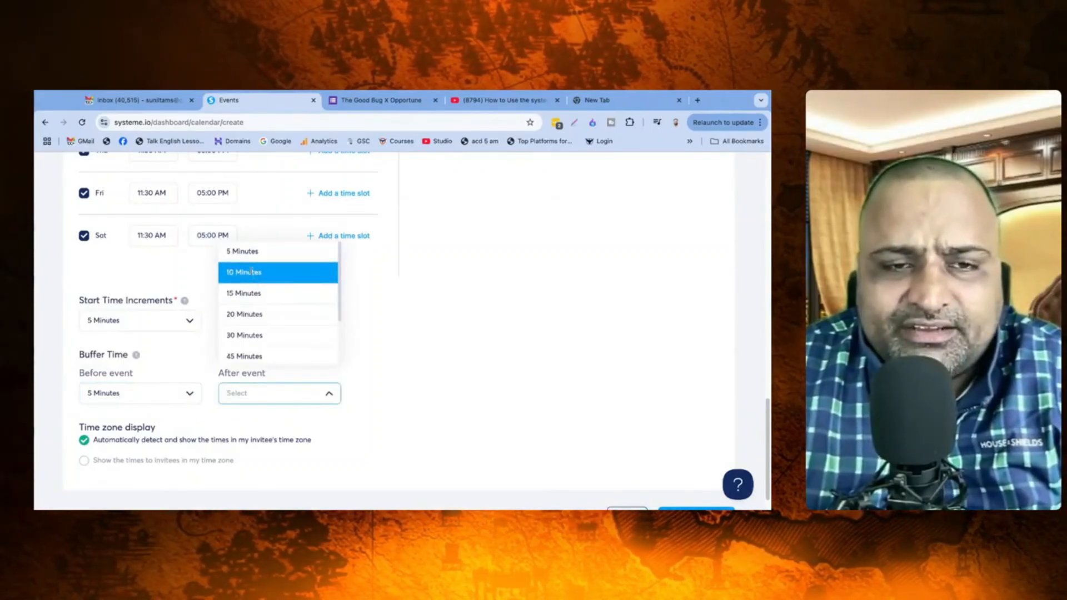
left_click(242, 252)
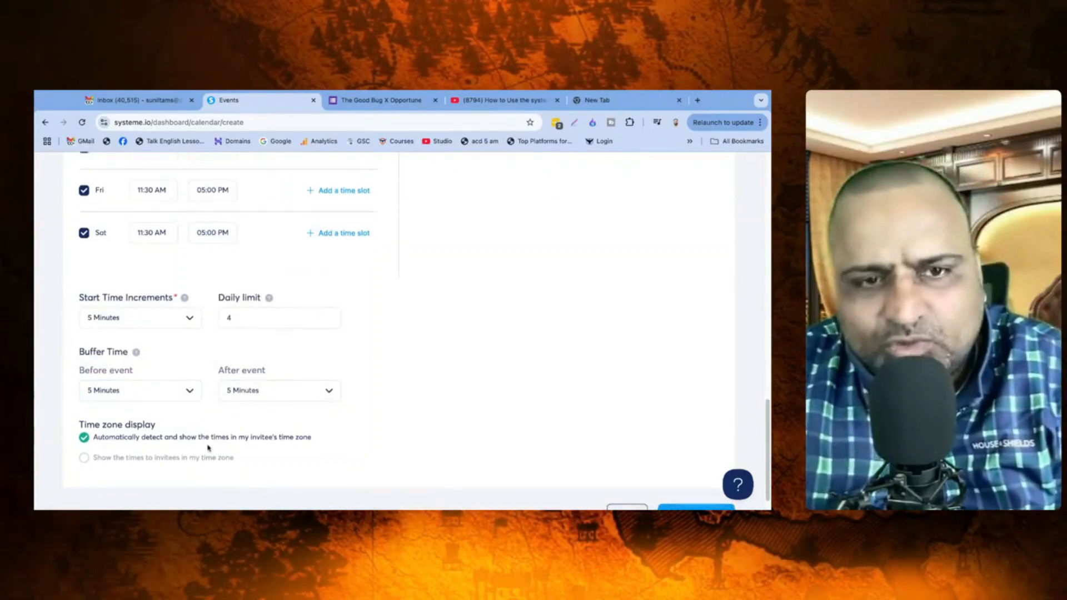
scroll(209, 448, "down", 1)
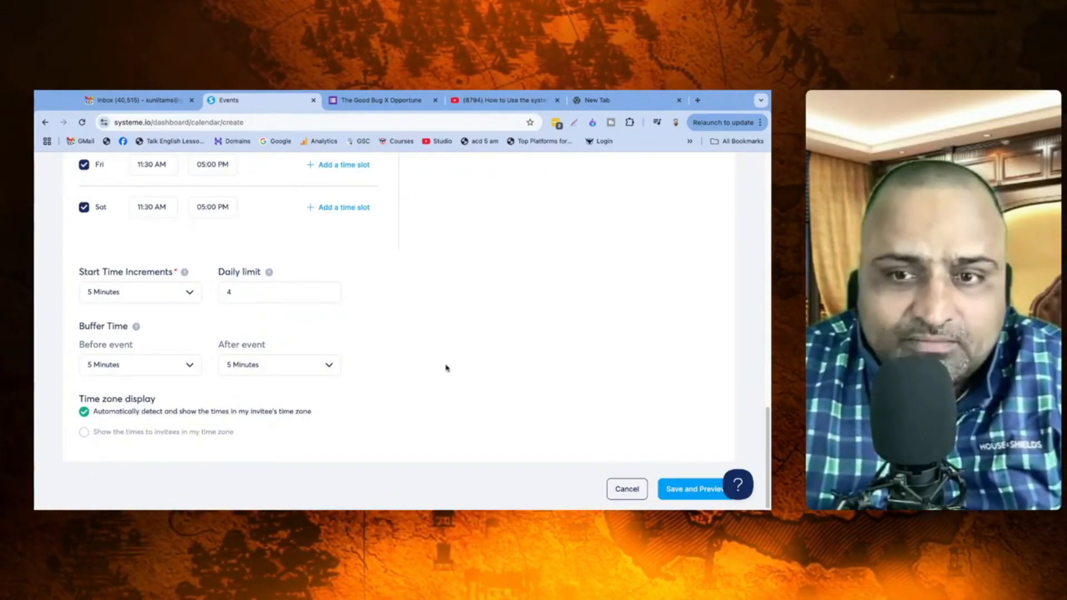
scroll(448, 367, "up", 15)
scroll(566, 408, "up", 3)
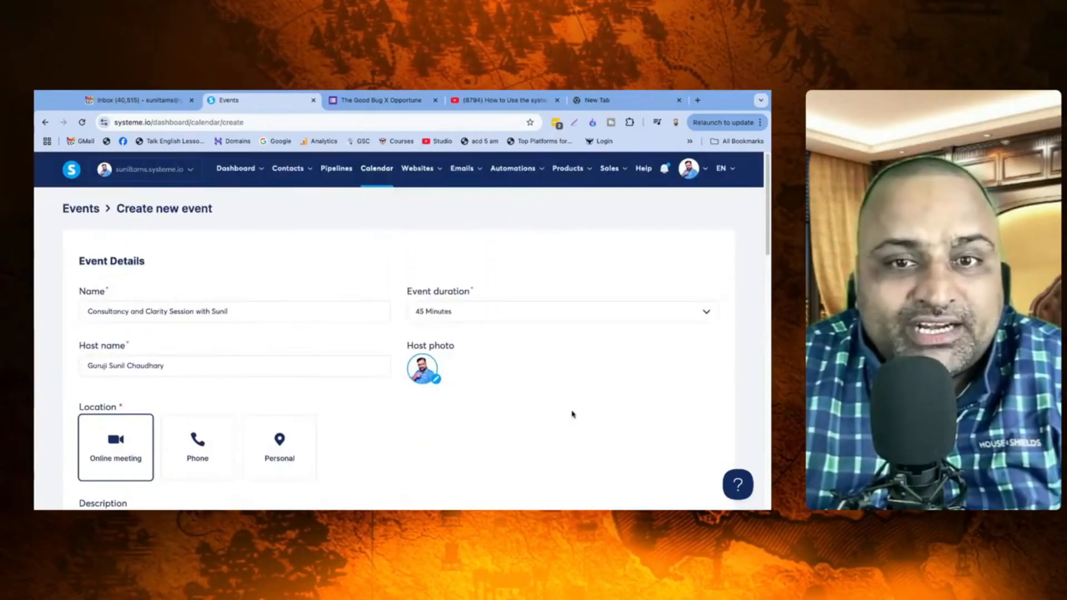
scroll(653, 445, "down", 12)
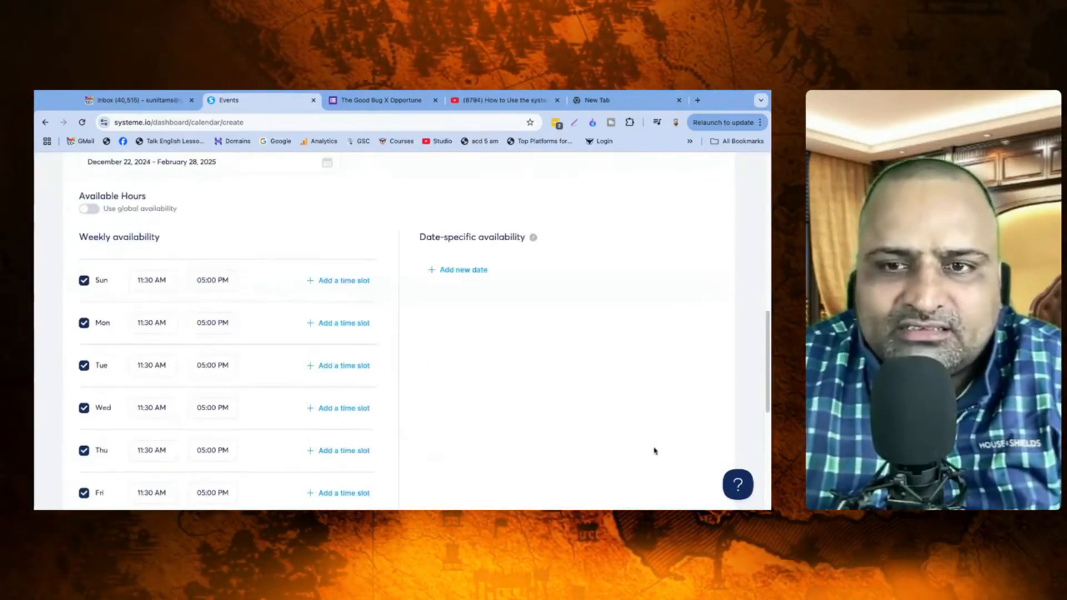
scroll(656, 451, "down", 2)
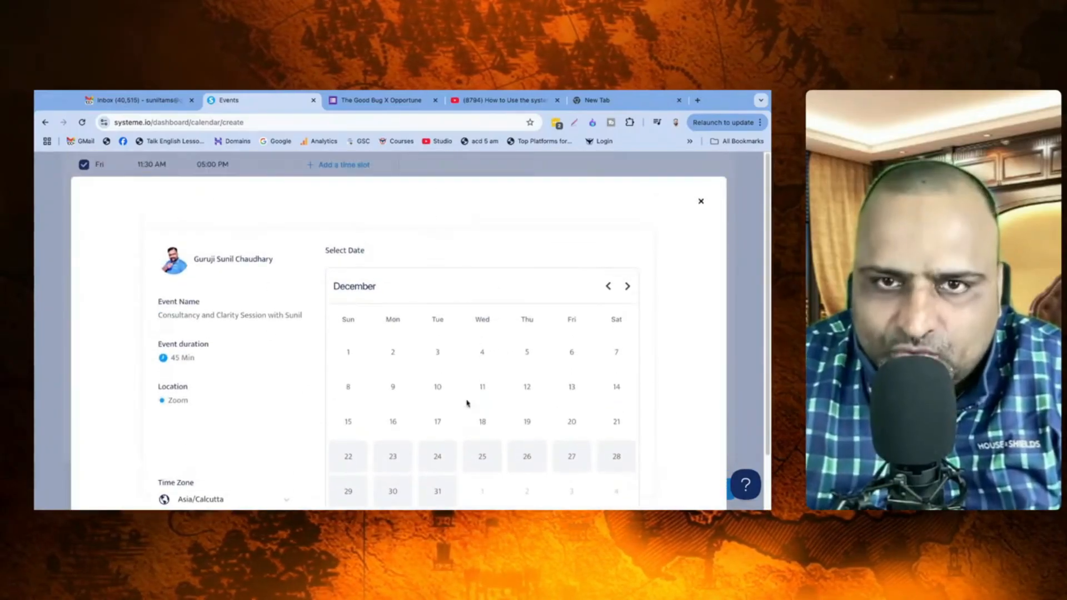
Step: Check December 22's time slots in the booking preview, then close the preview
scroll(431, 436, "down", 2)
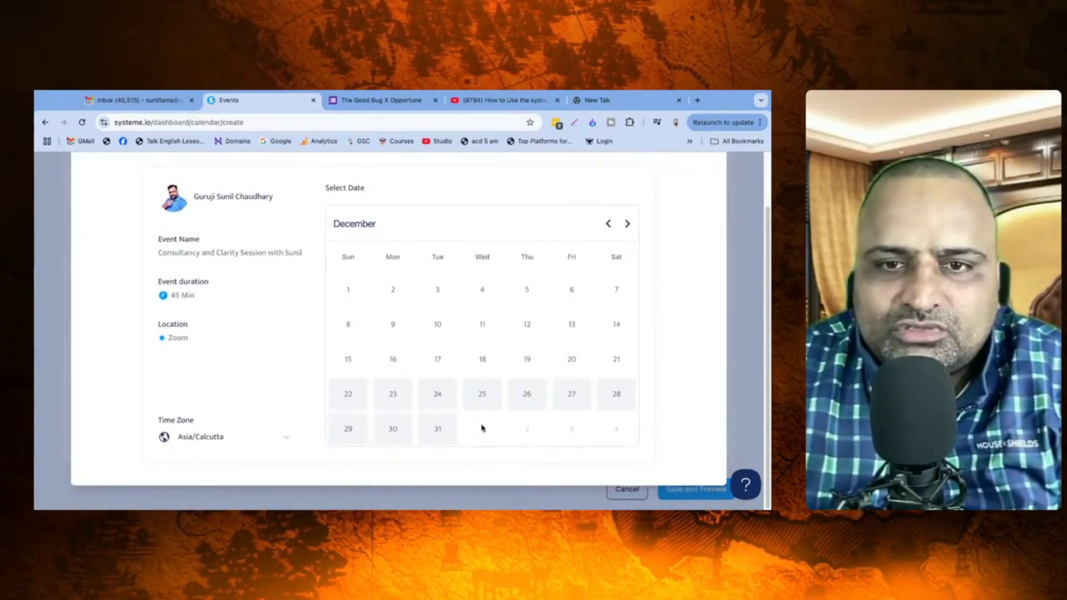
left_click(345, 398)
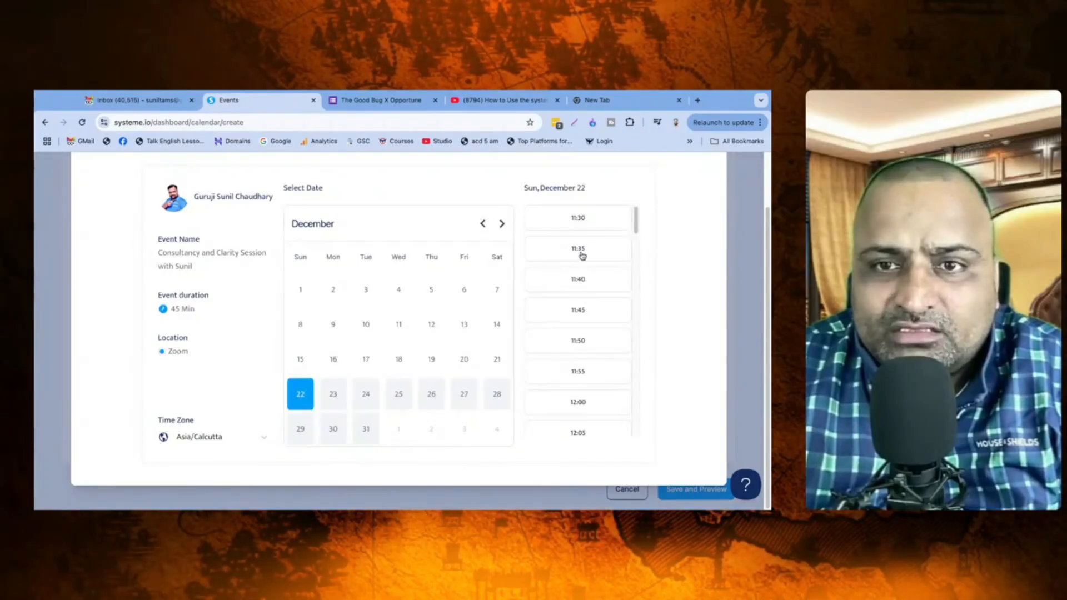
scroll(589, 361, "down", 9)
scroll(663, 420, "up", 2)
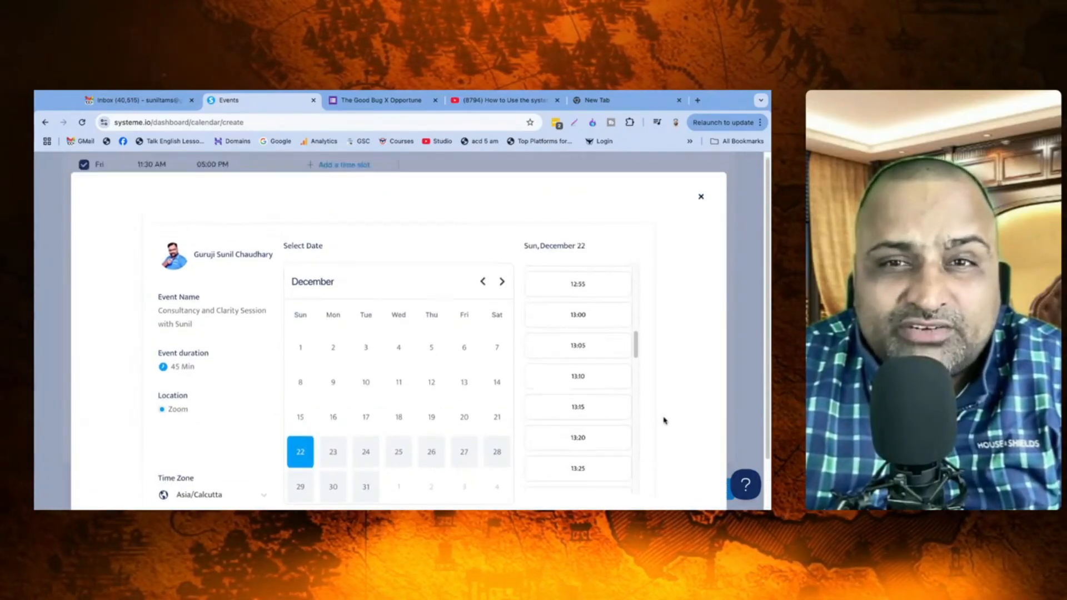
scroll(660, 400, "down", 2)
scroll(636, 398, "up", 9)
scroll(662, 367, "up", 2)
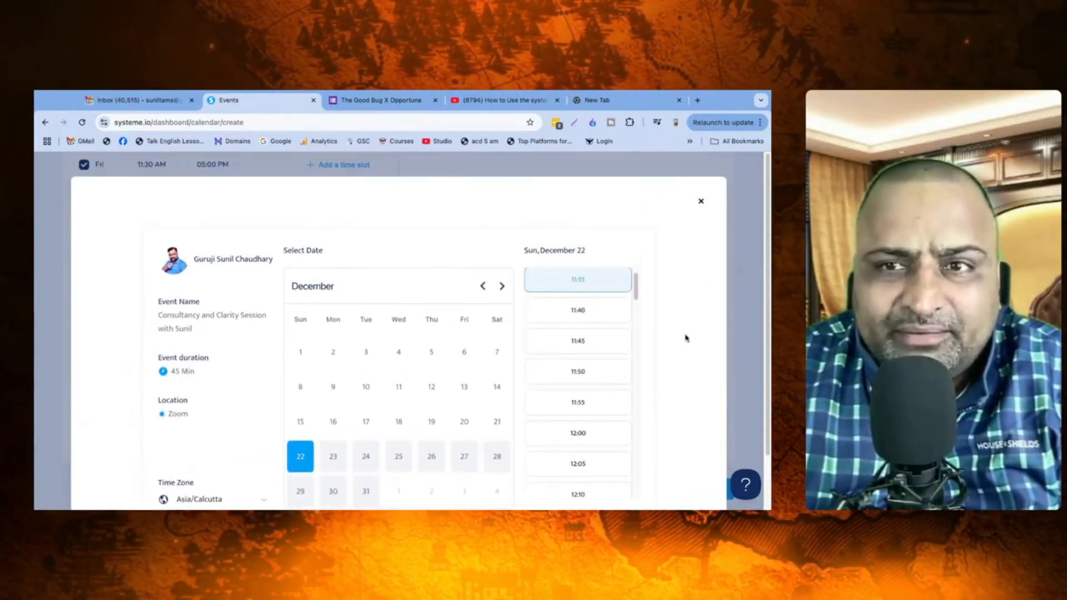
left_click(700, 203)
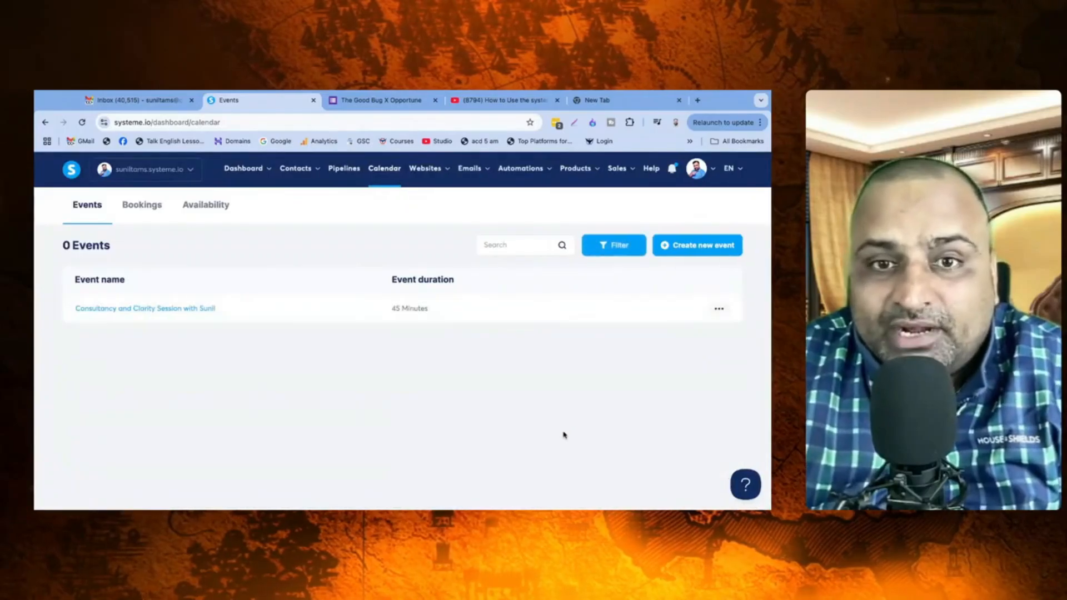
left_click(718, 308)
left_click(408, 345)
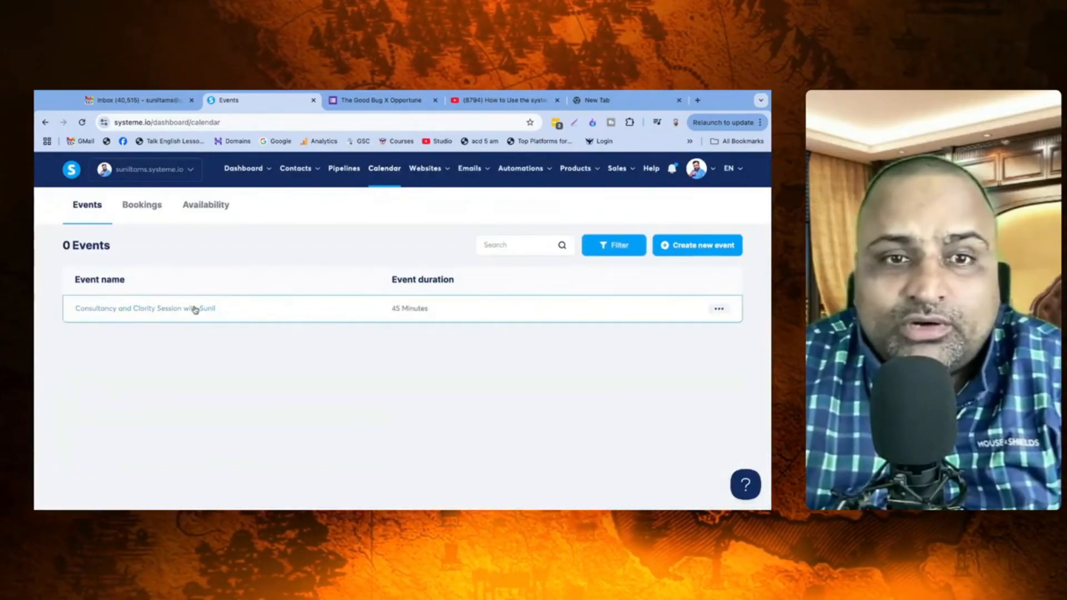
left_click(720, 309)
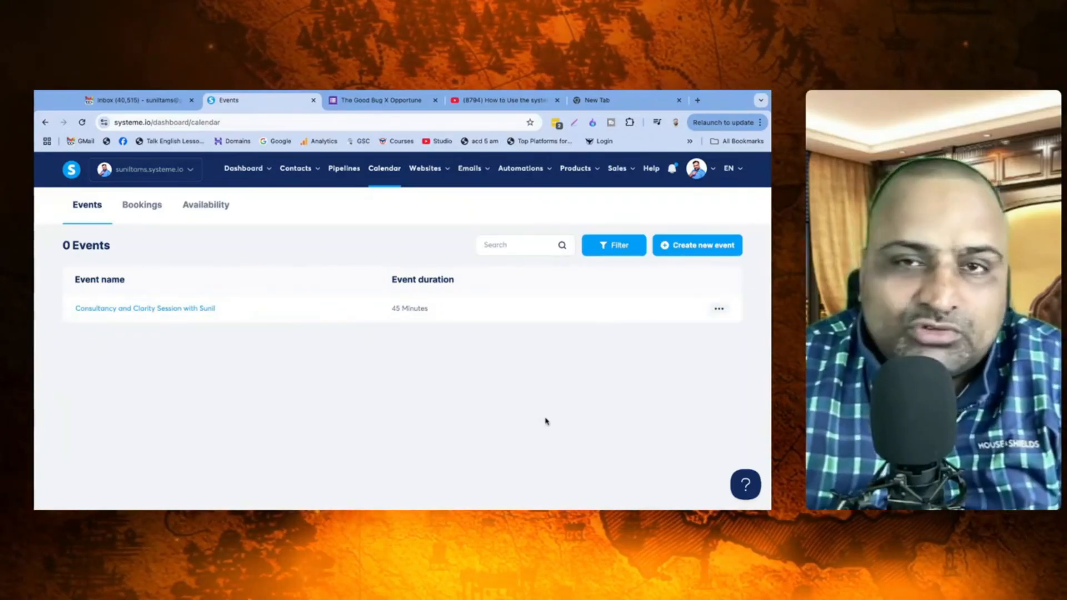
left_click(146, 205)
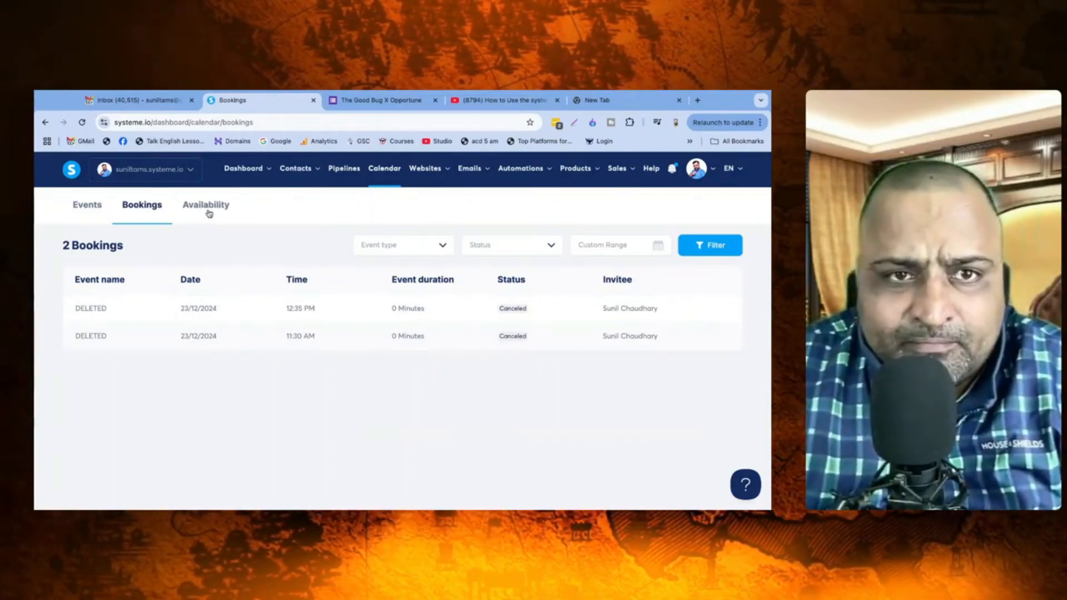
left_click(209, 214)
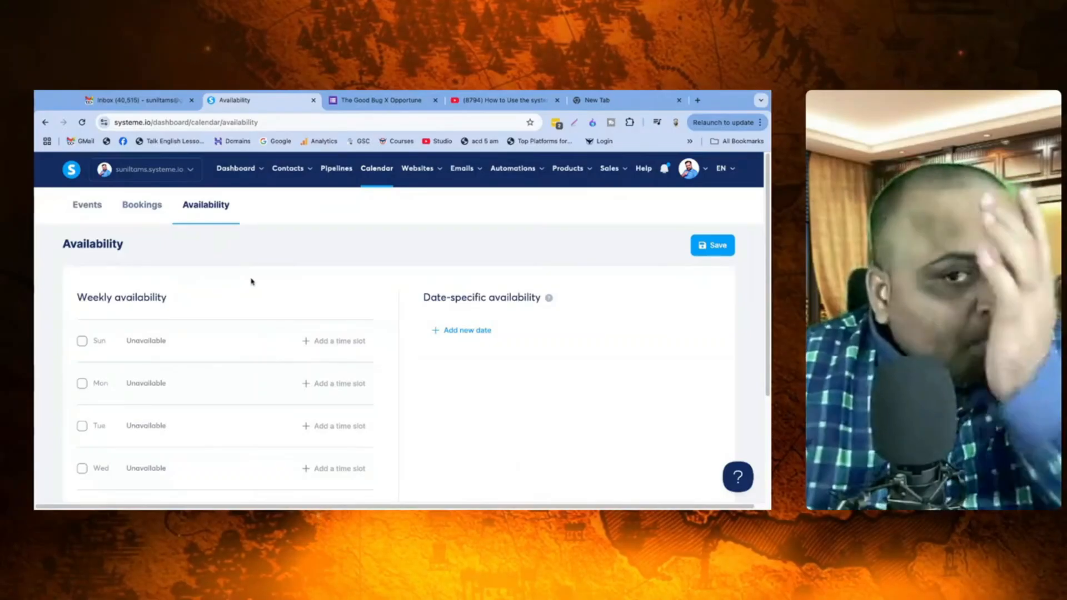
scroll(222, 333, "down", 2)
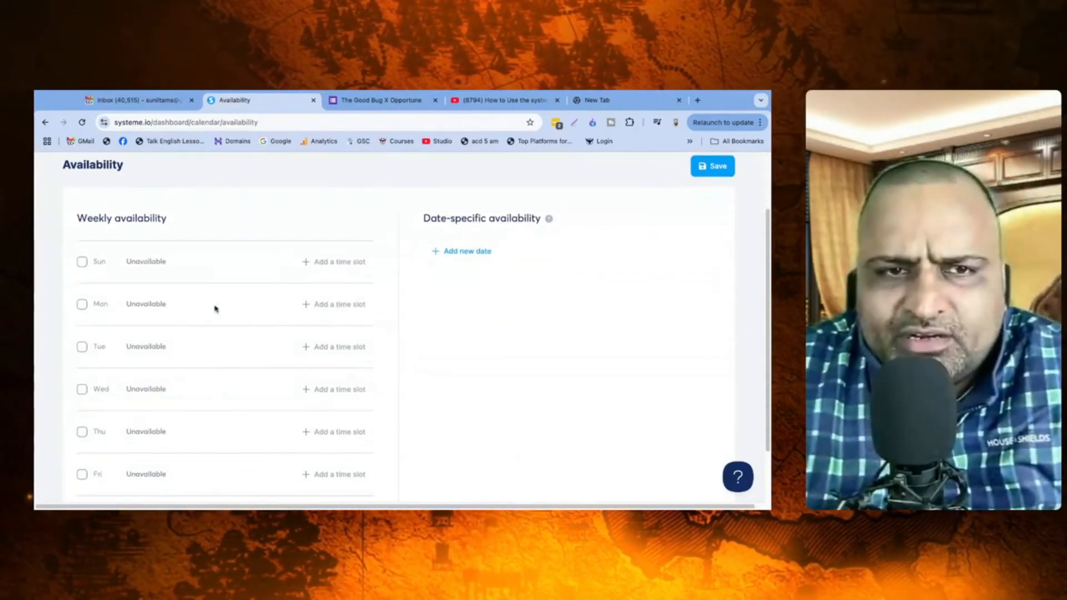
scroll(244, 278, "up", 3)
left_click(94, 204)
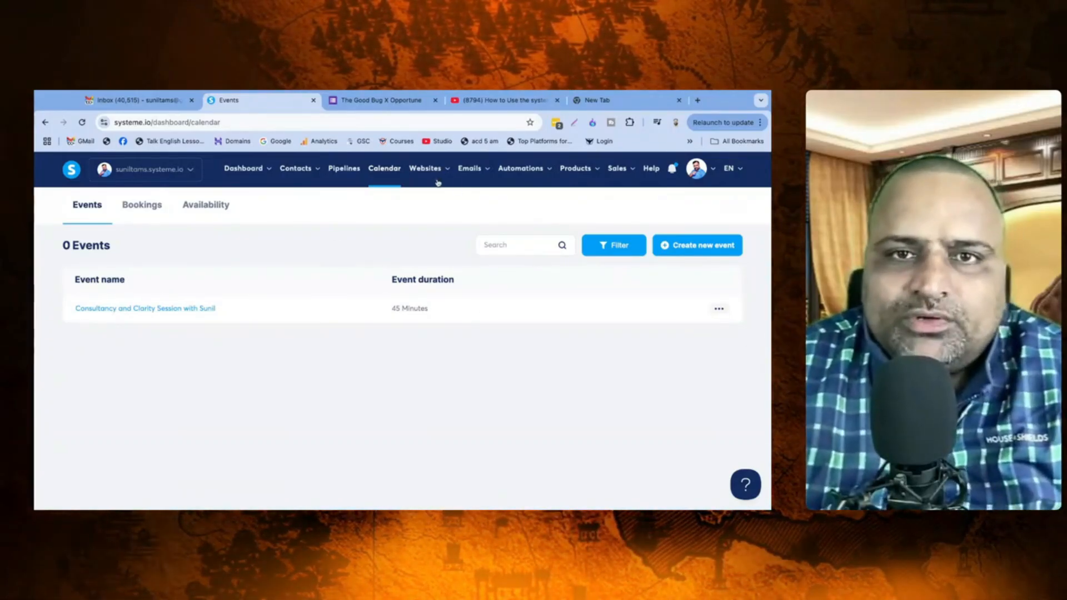
Step: Start a new funnel named 'Book An Appointment with' with the Build an audience goal
mouse_move(438, 182)
left_click(425, 213)
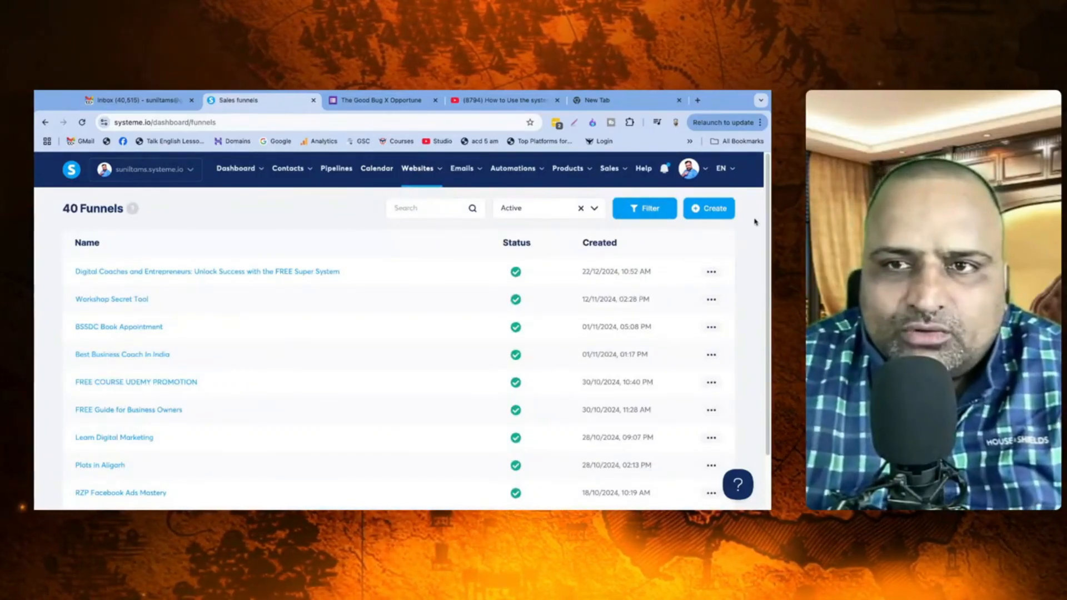
left_click(709, 209)
left_click(294, 258)
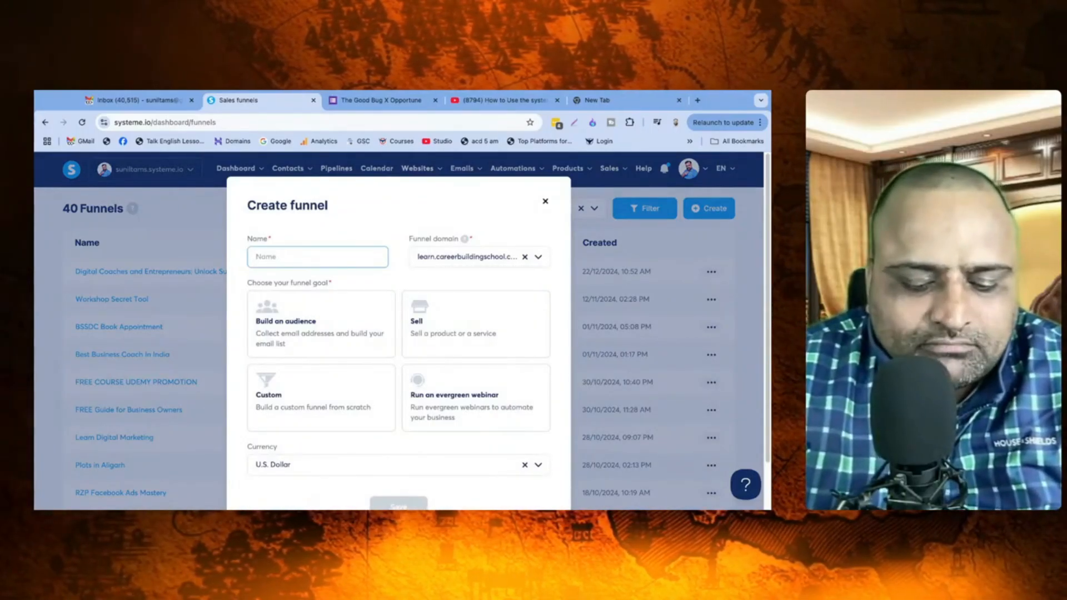
type("Book A")
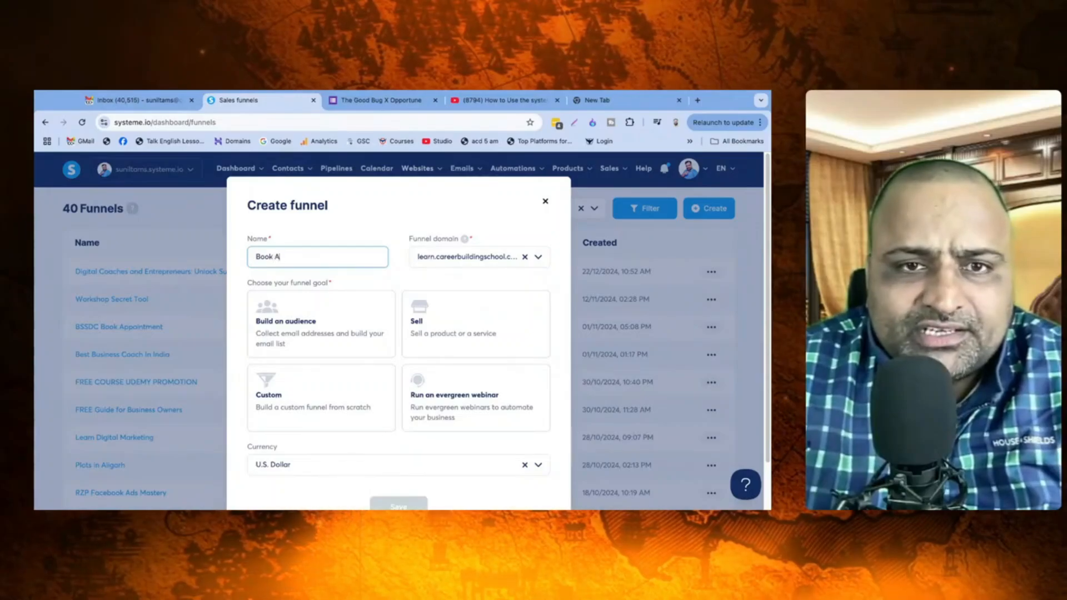
type("n Appointment with Sunil")
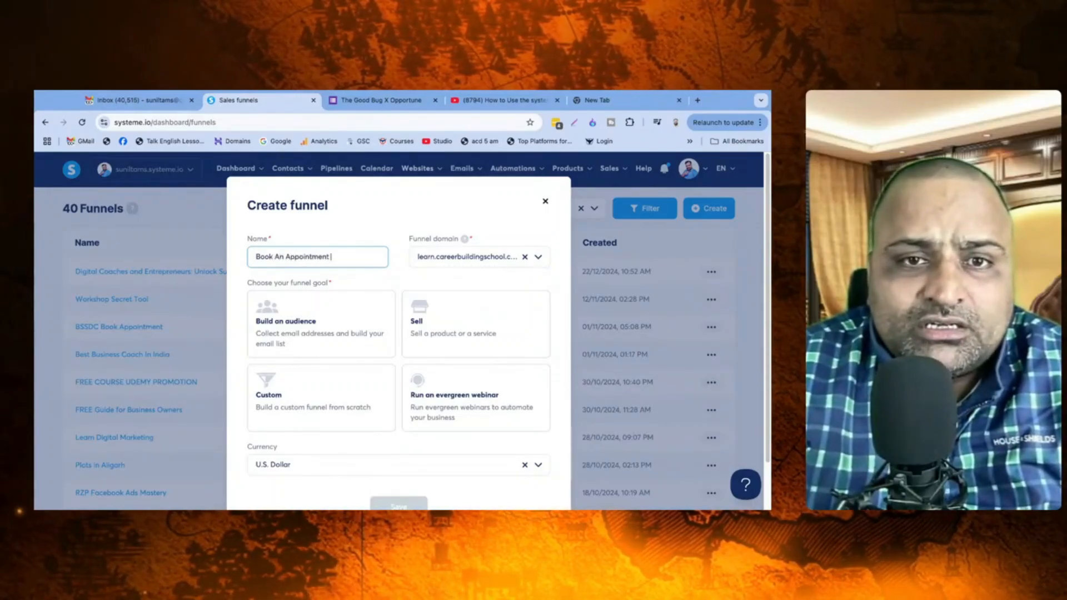
left_click(288, 329)
Step: Set the funnel currency to Indian rupee and save the funnel
scroll(519, 337, "down", 1)
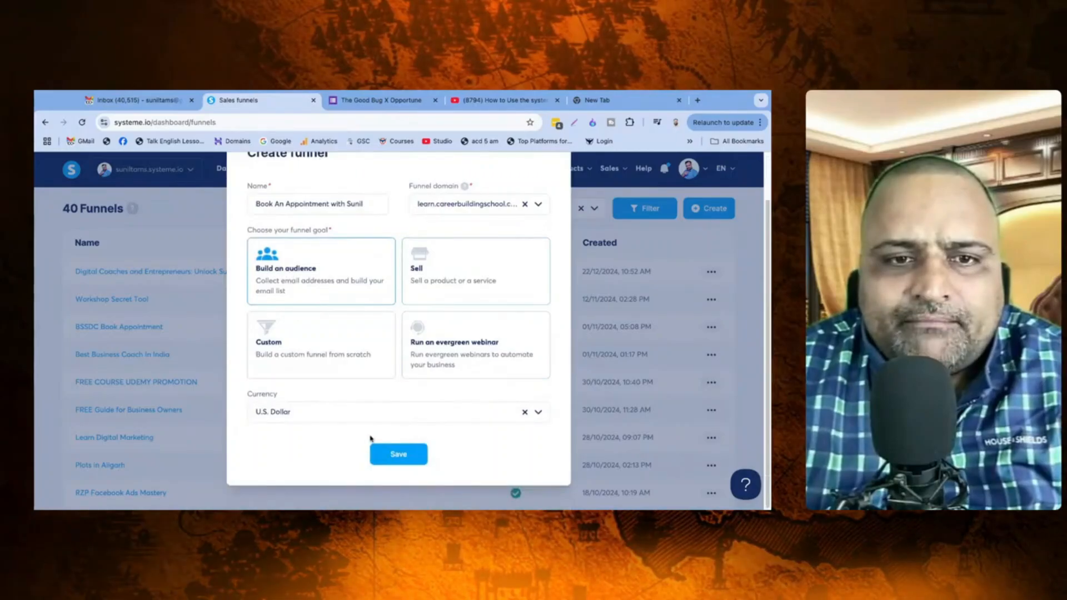
left_click(298, 411)
left_click(298, 412)
left_click(298, 411)
triple_click(298, 411)
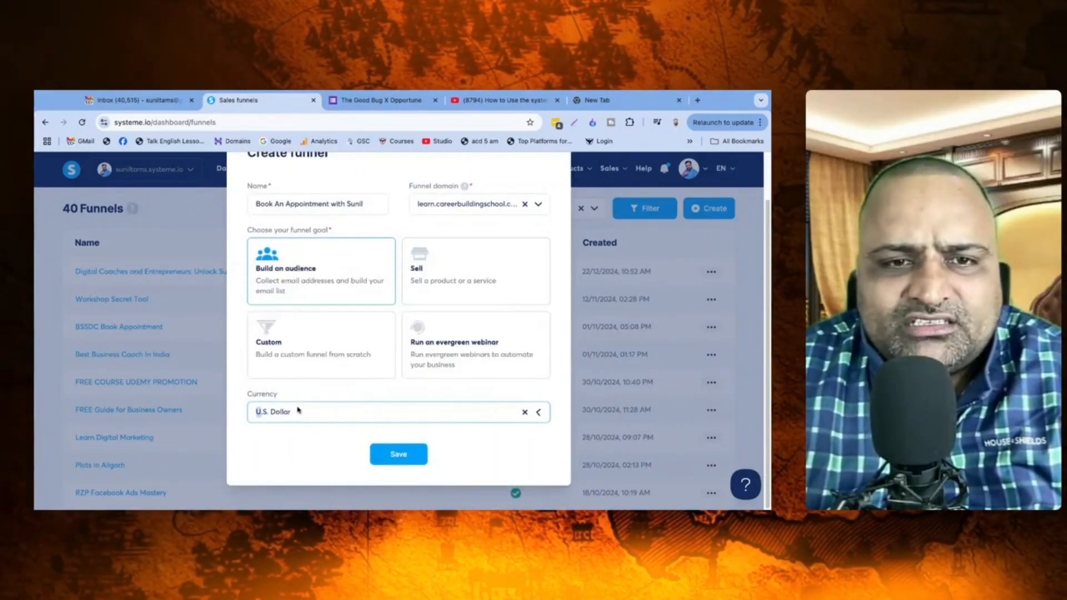
type("INdia")
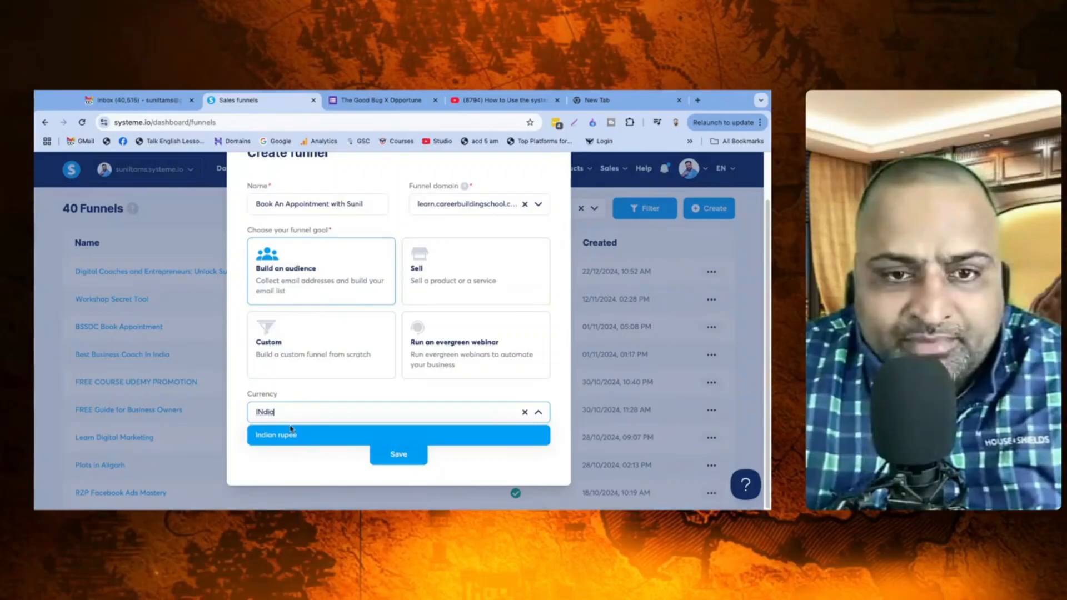
left_click(291, 430)
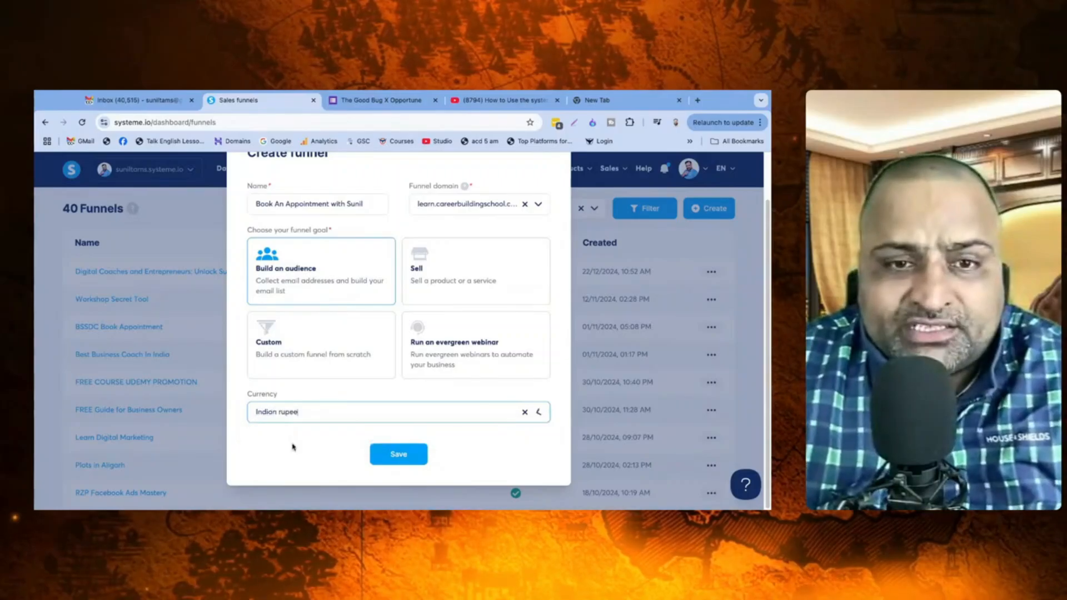
left_click(376, 460)
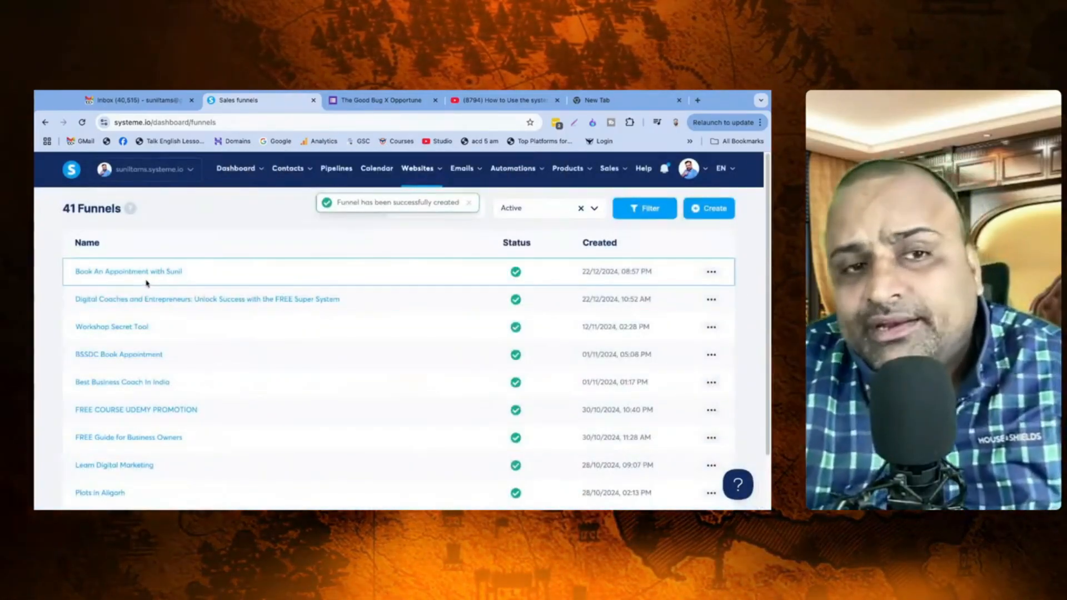
Step: Apply the Protect Our Wildlife template to the funnel's first step
left_click(144, 278)
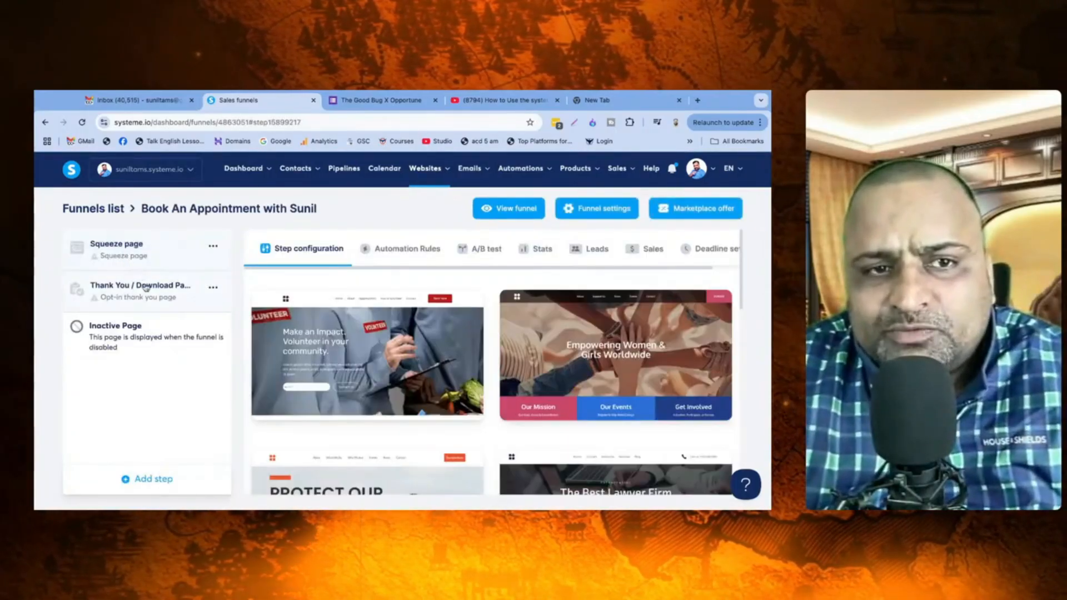
left_click(146, 287)
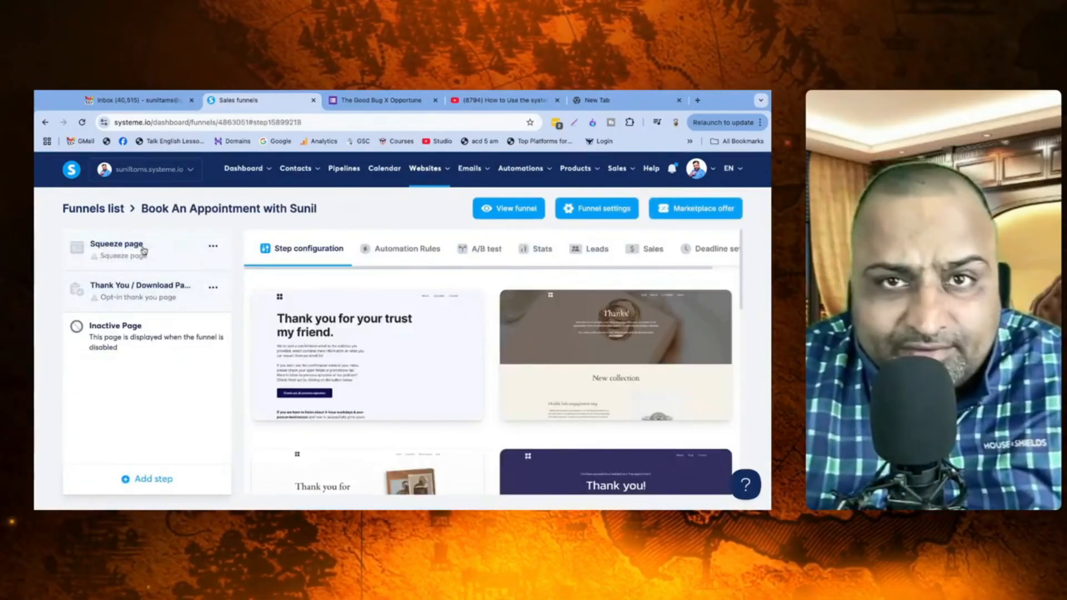
left_click(144, 250)
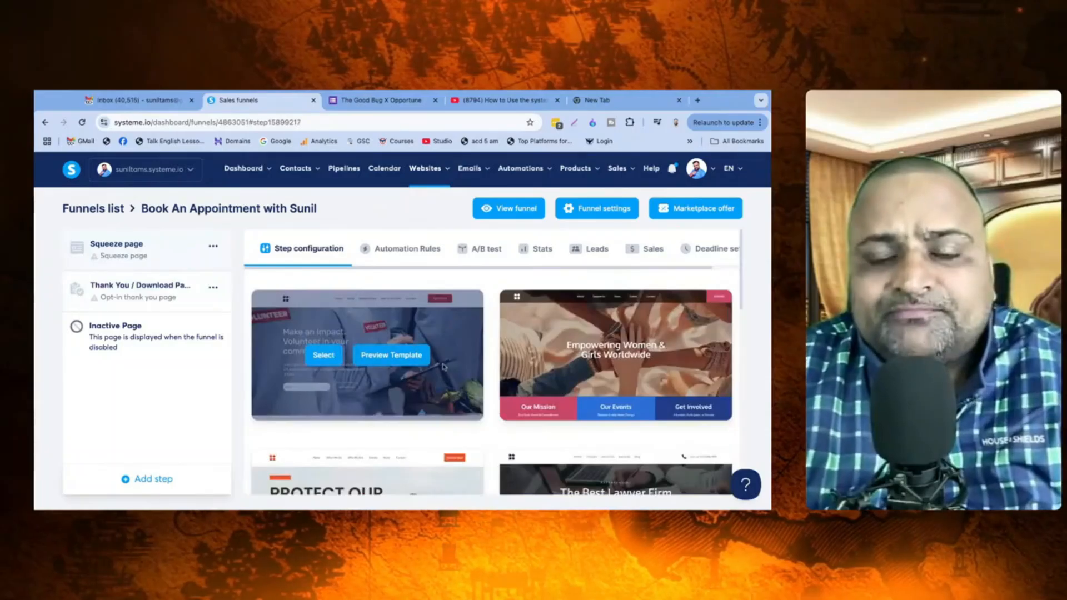
mouse_move(591, 354)
scroll(590, 353, "down", 3)
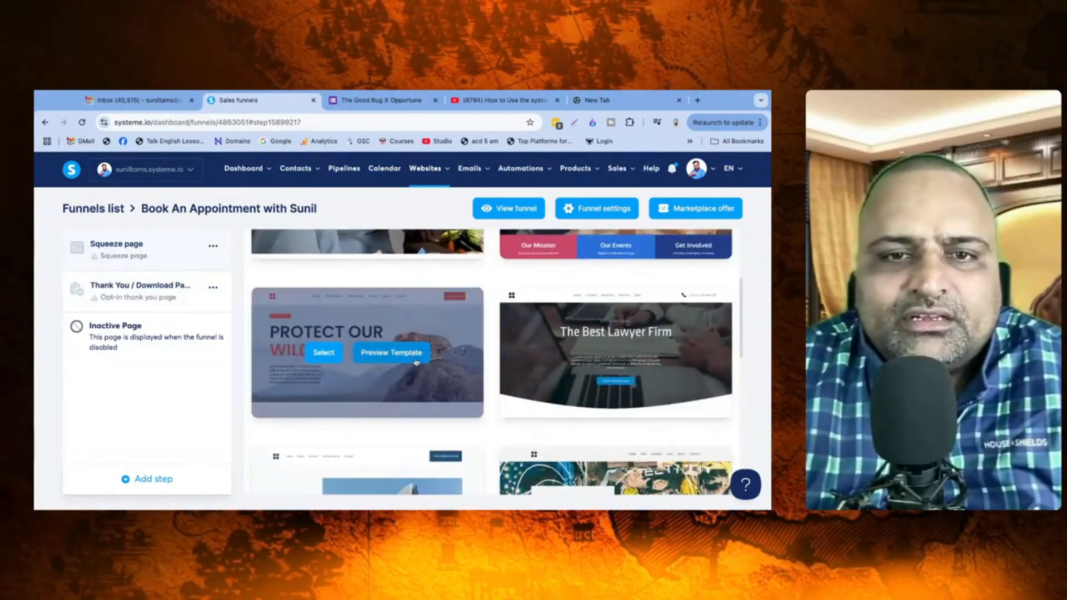
left_click(323, 353)
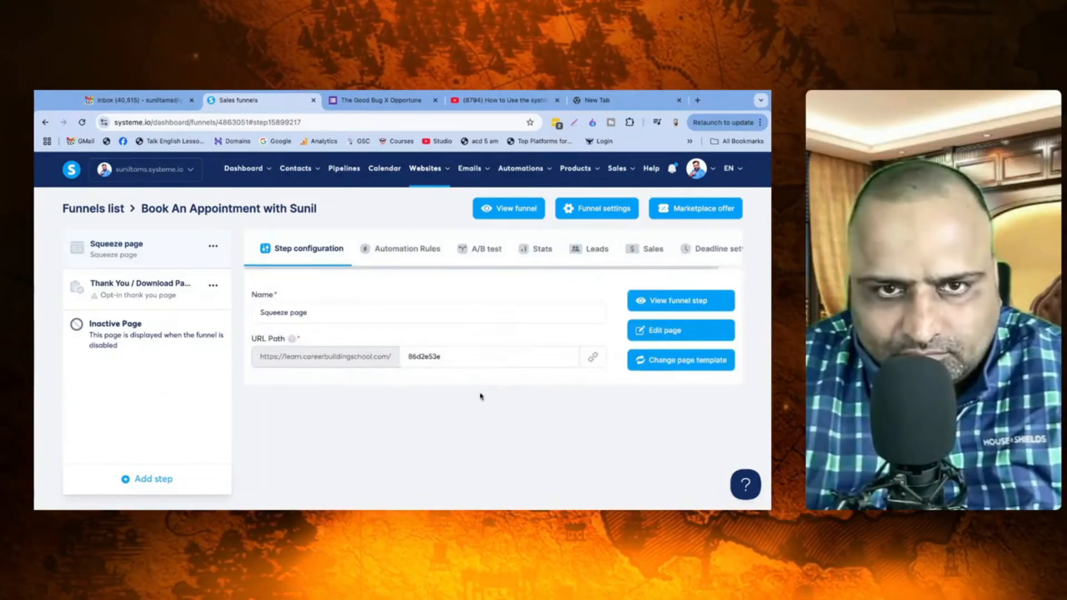
Step: Rename the first step to 'Book Appointment with Sunil'
triple_click(309, 314)
type("Book")
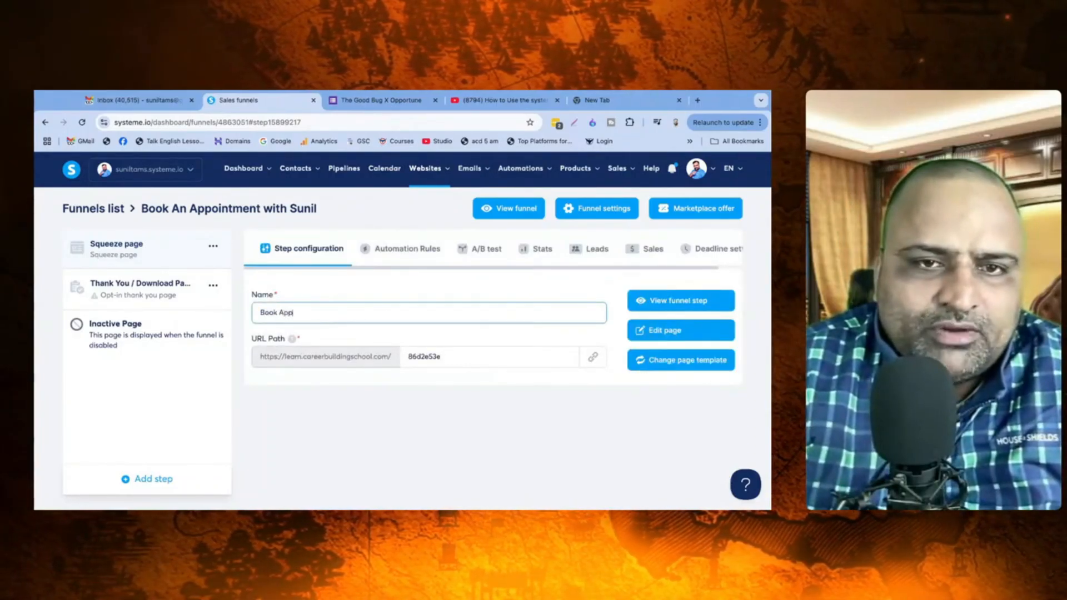
type(" Appointment Ste")
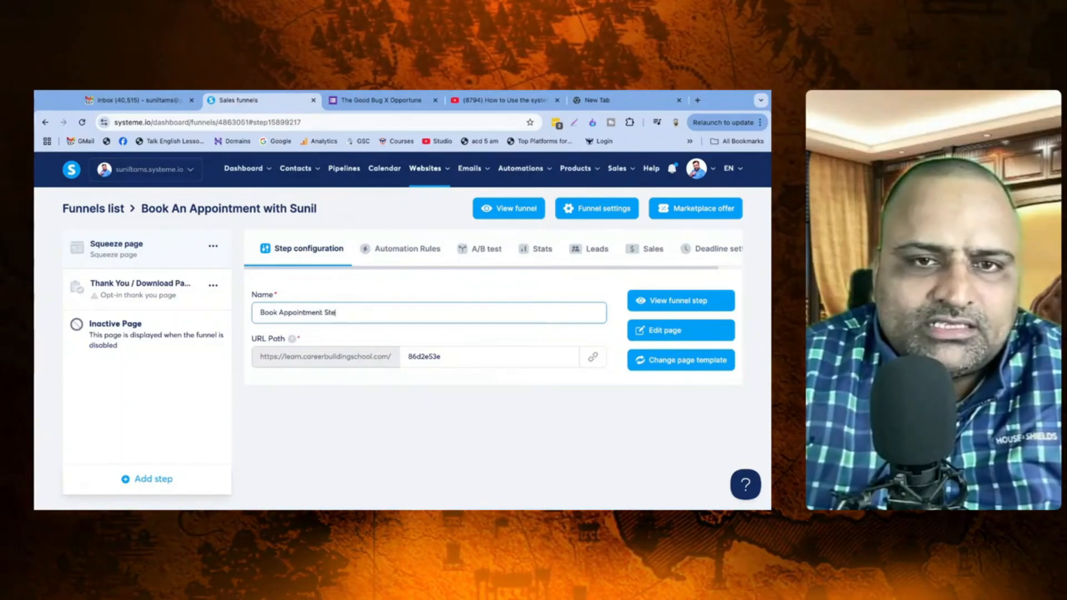
key("BackSpace")
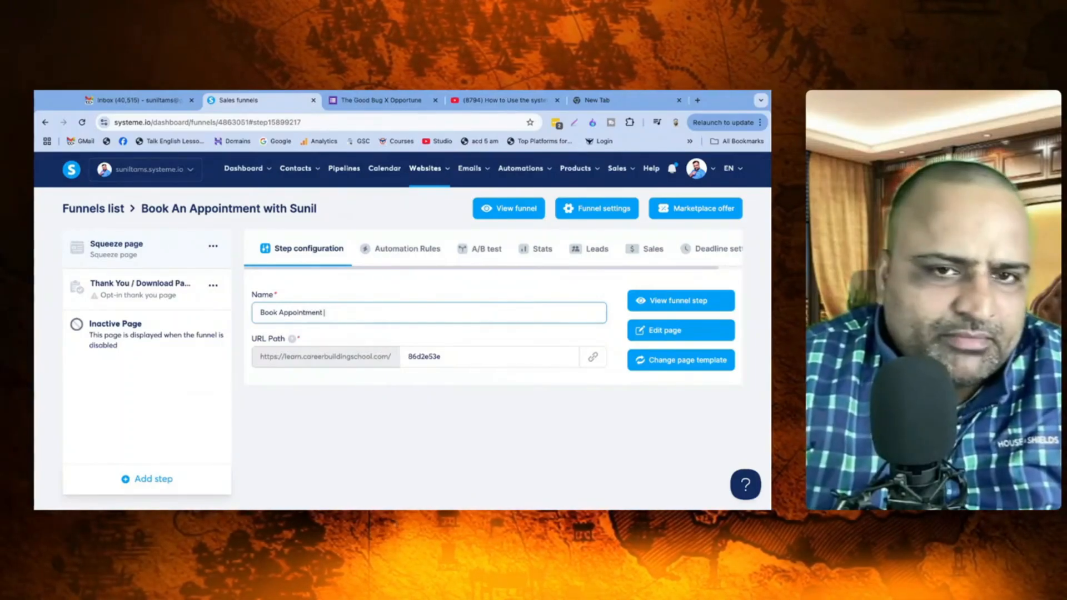
type("with Sunil")
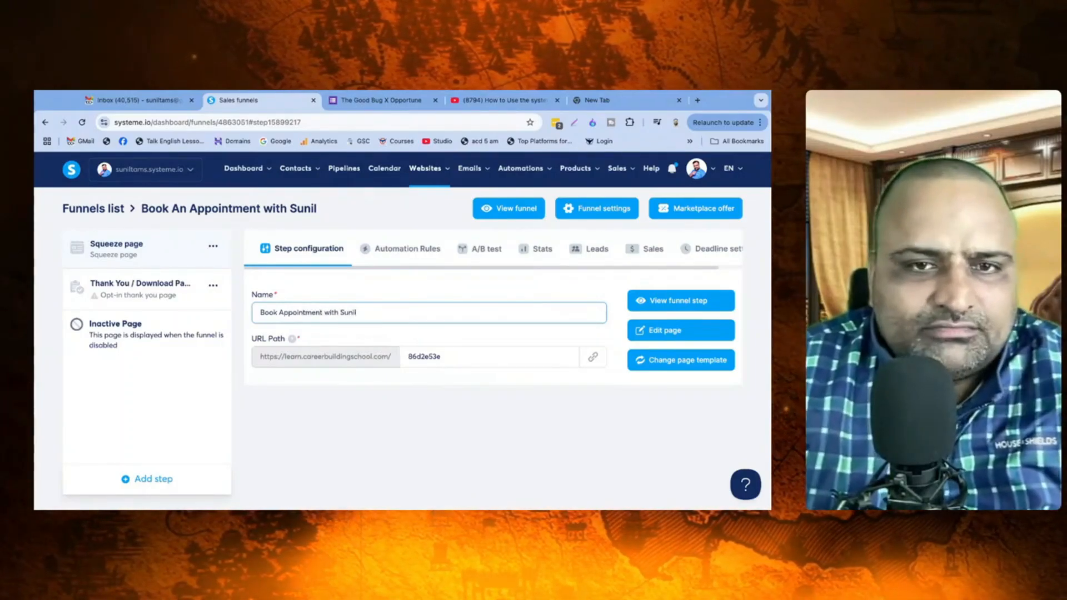
Step: Change the step's URL path to 'booksunil', fixing the typo, and open the page editor
double_click(429, 358)
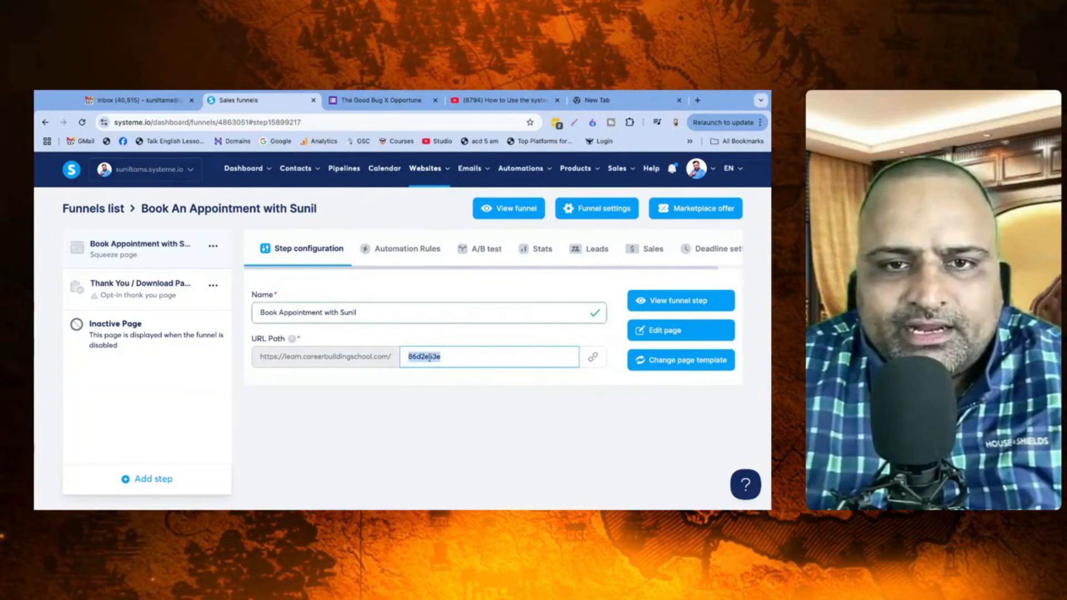
type("ba")
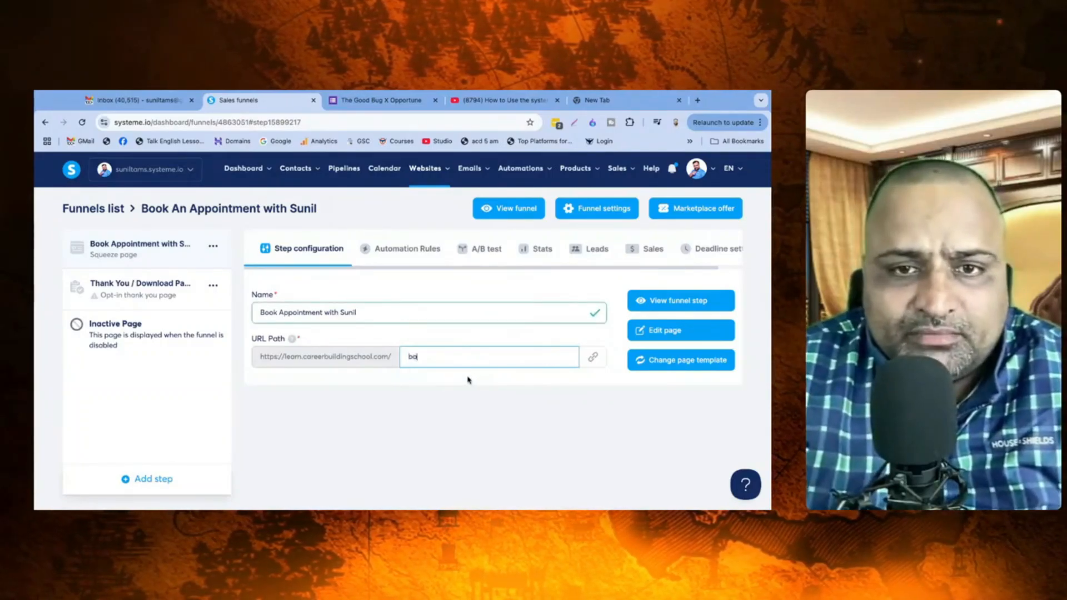
type("wsunil")
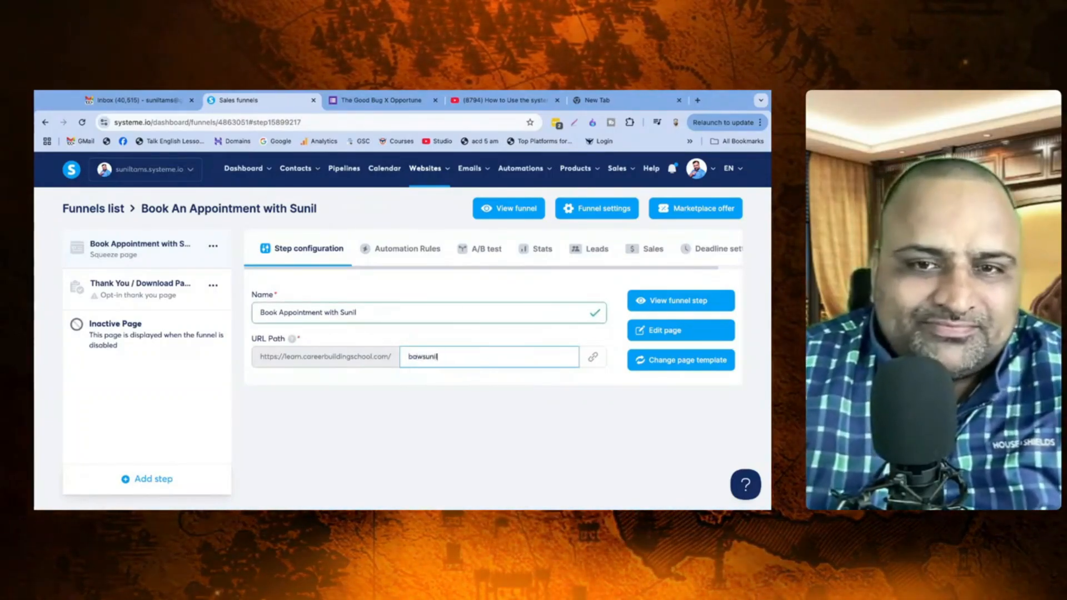
left_click(485, 435)
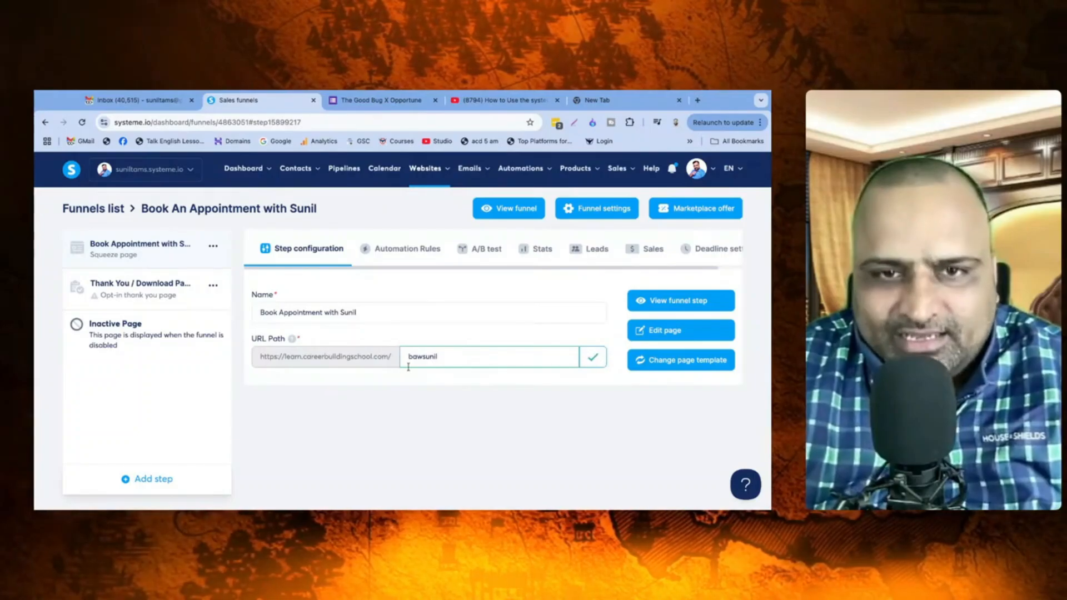
key("Return")
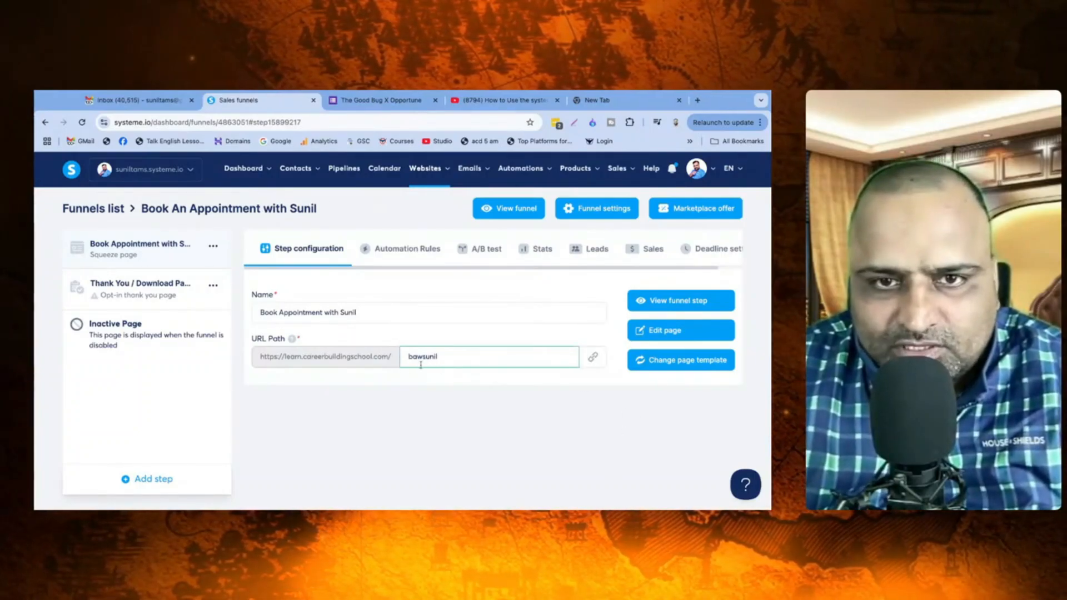
left_click(424, 357)
key("shift+Left")
key("shift+Left")
type("ook")
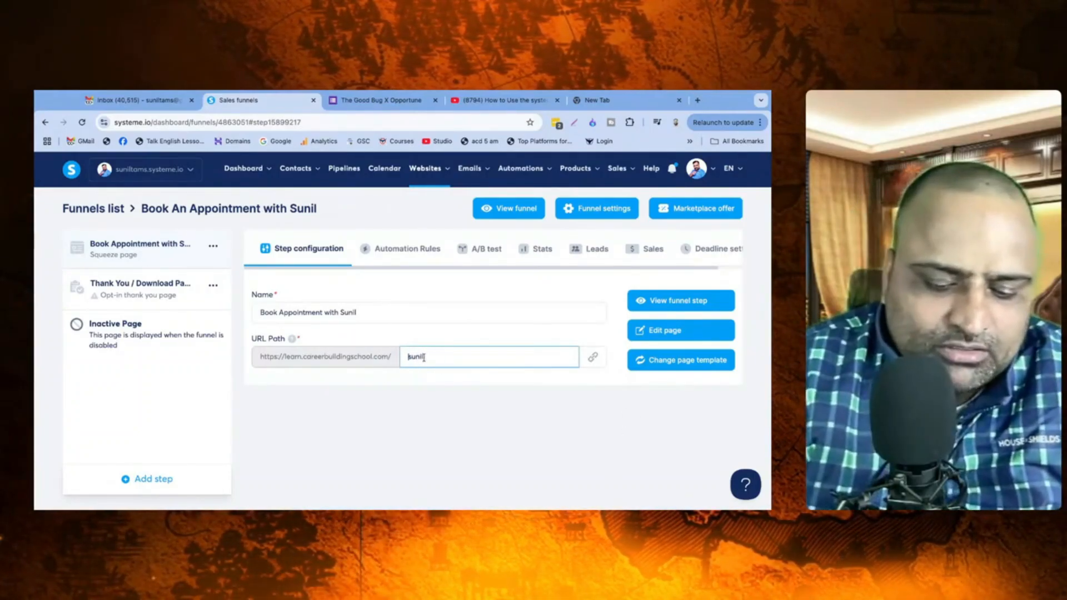
left_click(469, 398)
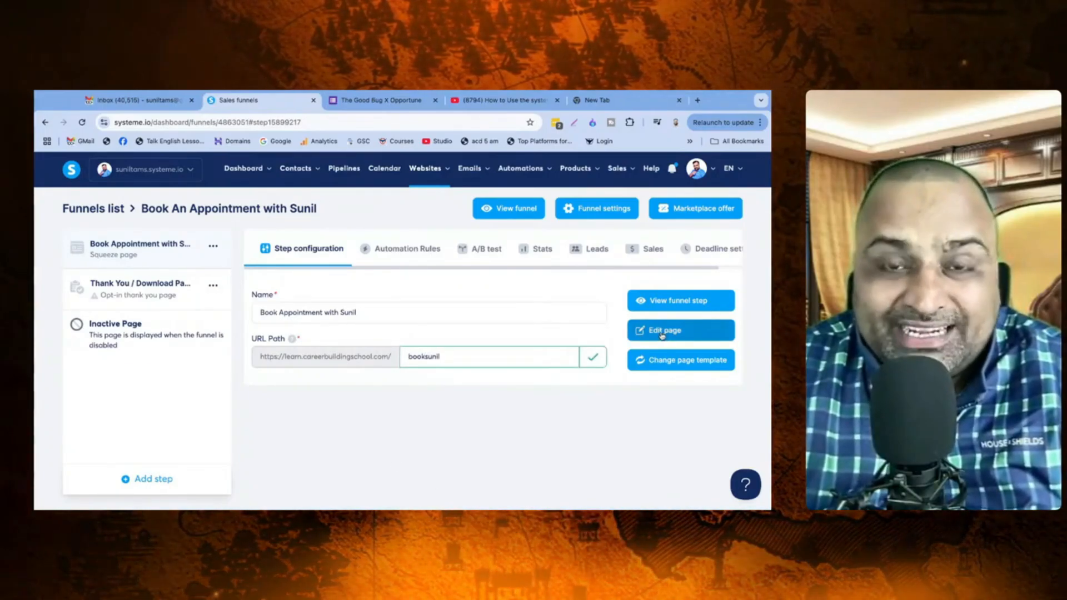
left_click(662, 331)
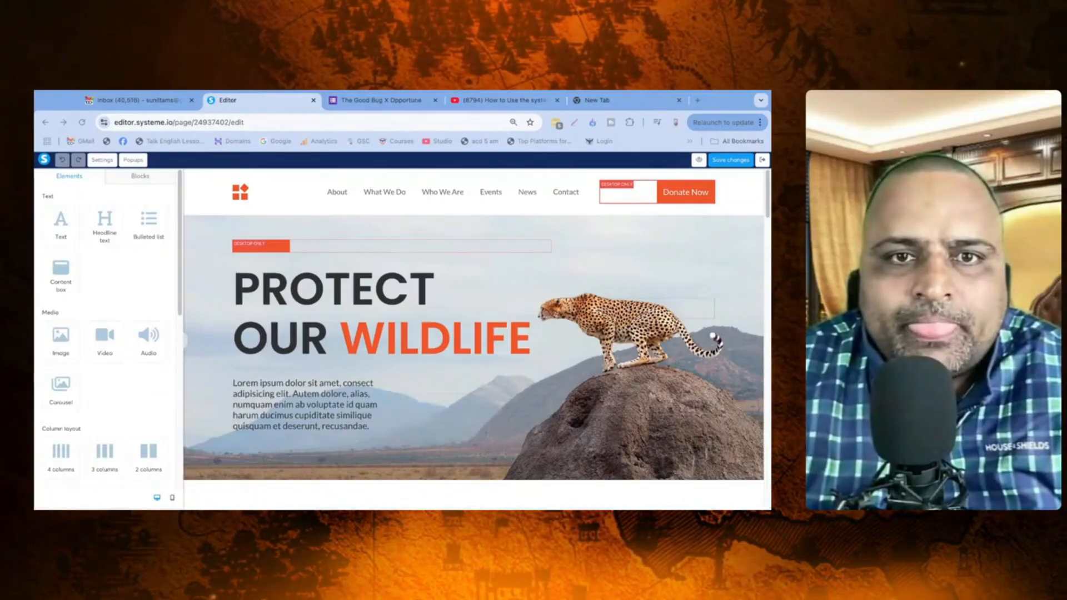
Step: Delete the wildlife template's sections, including the JOIN THE MOVEMENT! block and contact footer
left_click(567, 345)
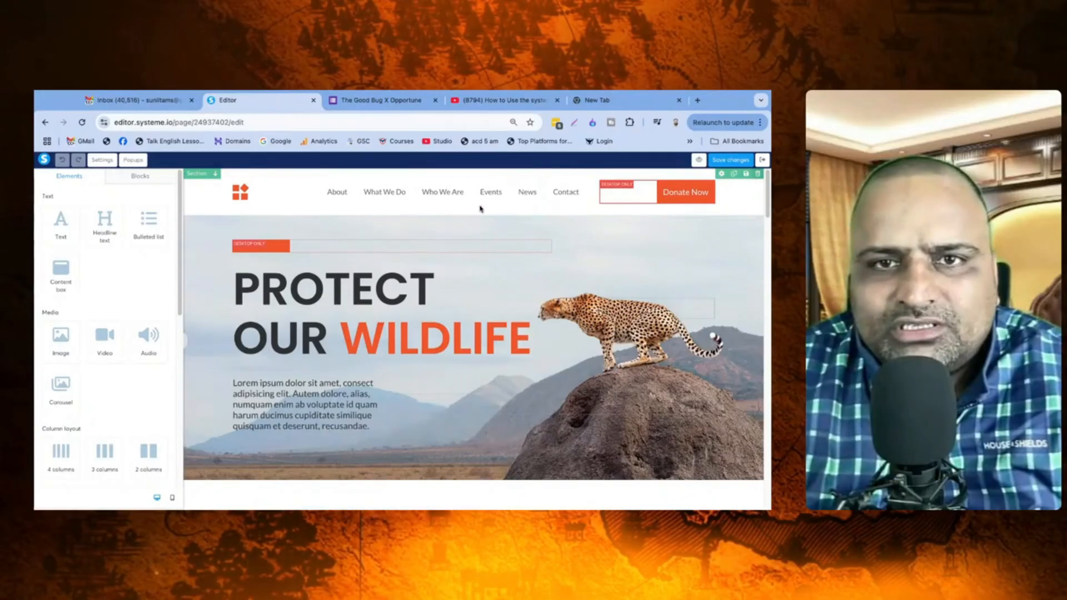
scroll(481, 209, "down", 1)
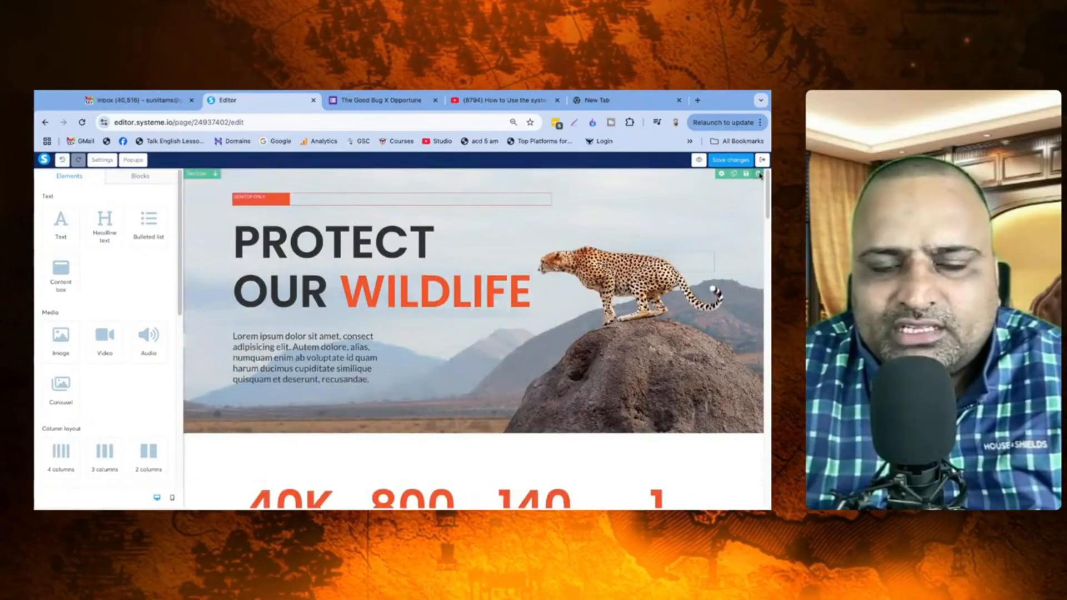
scroll(512, 199, "down", 5)
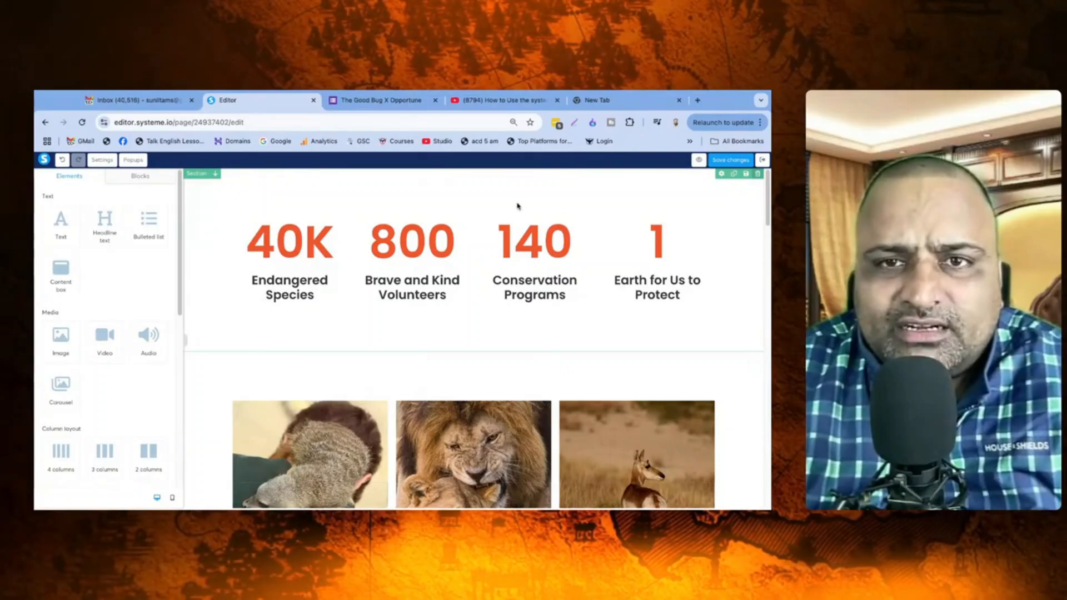
scroll(506, 200, "down", 4)
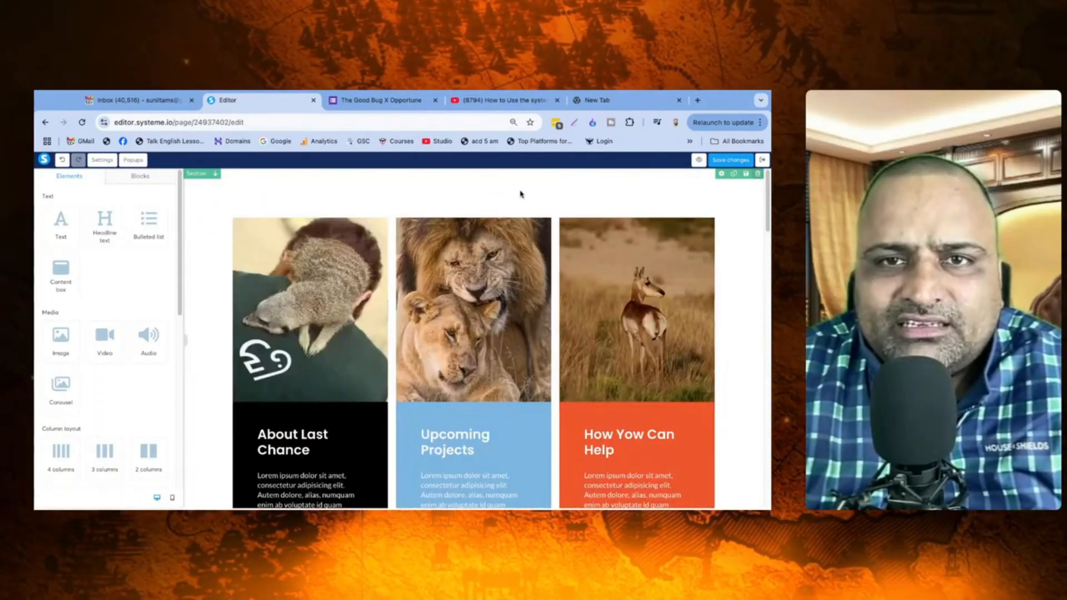
scroll(515, 188, "down", 5)
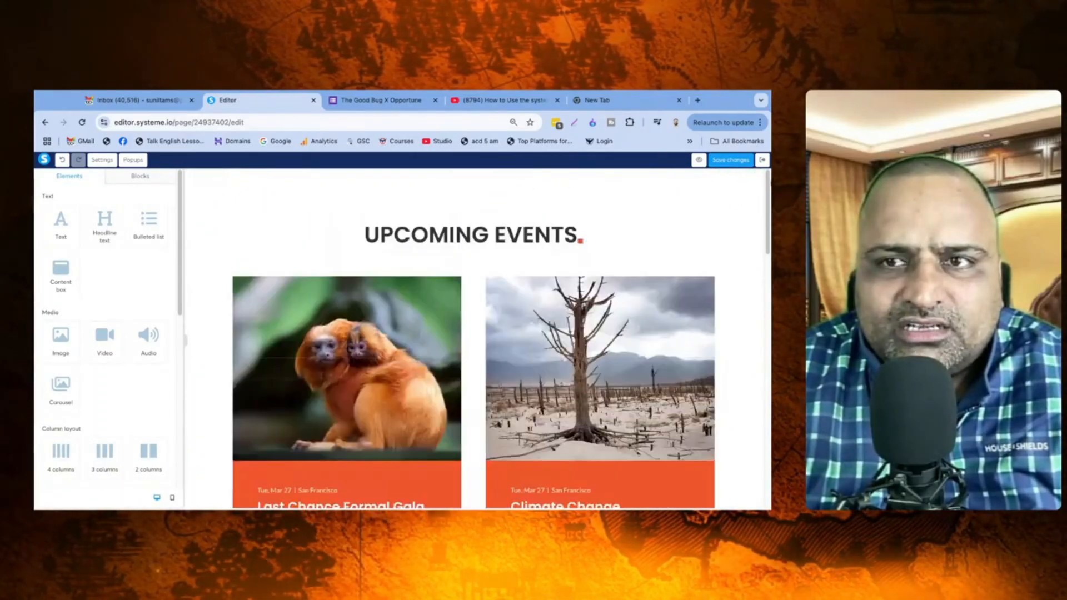
scroll(511, 209, "down", 5)
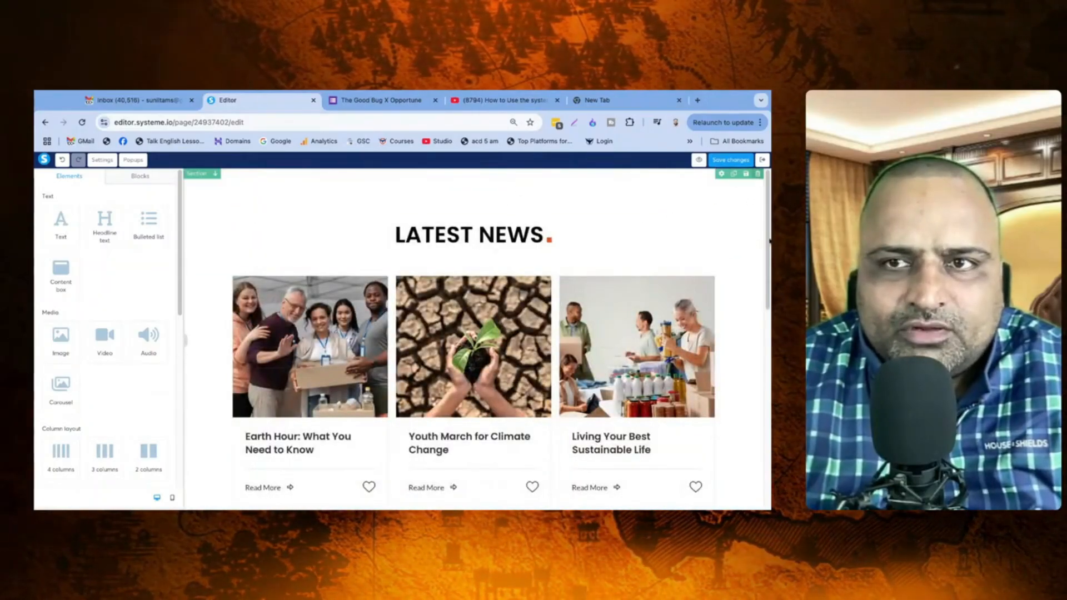
scroll(698, 195, "down", 5)
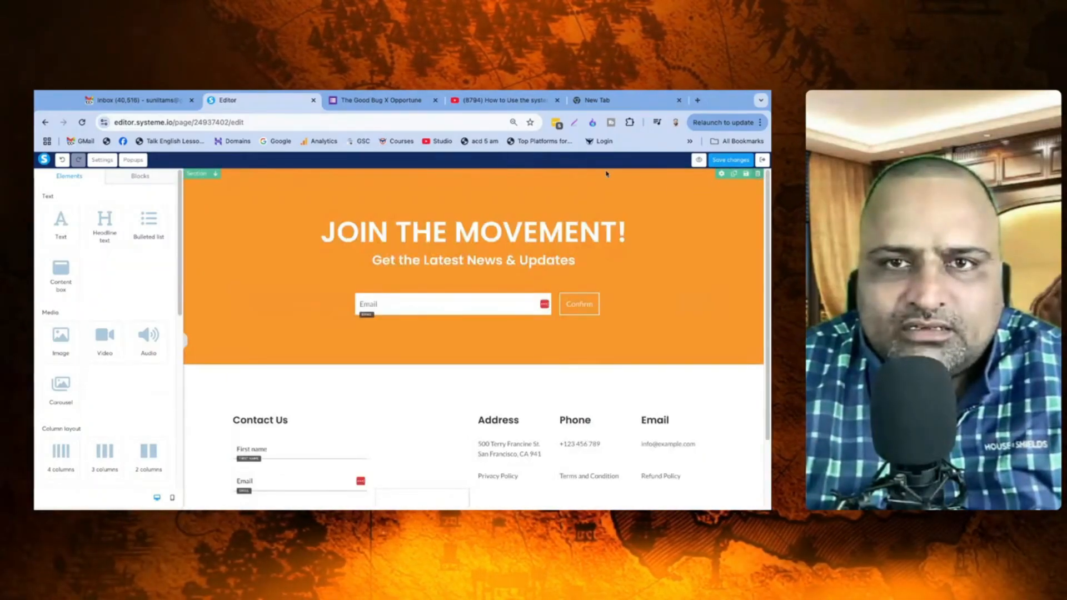
left_click(496, 194)
left_click(757, 174)
Step: Remove the last template section and add a calendar booking element to the empty page
left_click(518, 195)
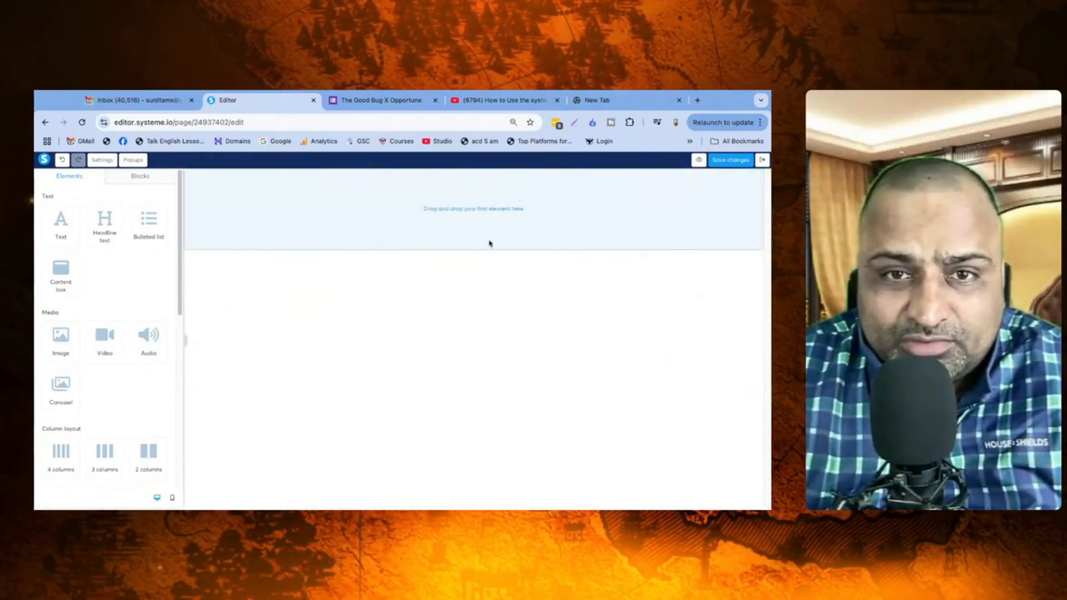
scroll(111, 298, "down", 5)
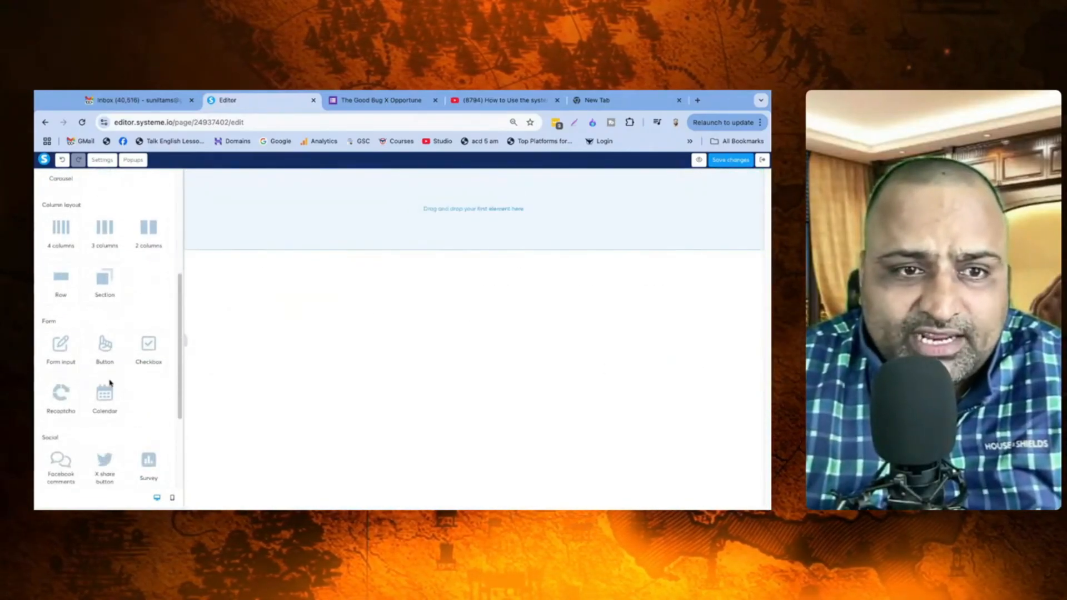
left_click_drag(105, 393, 474, 209)
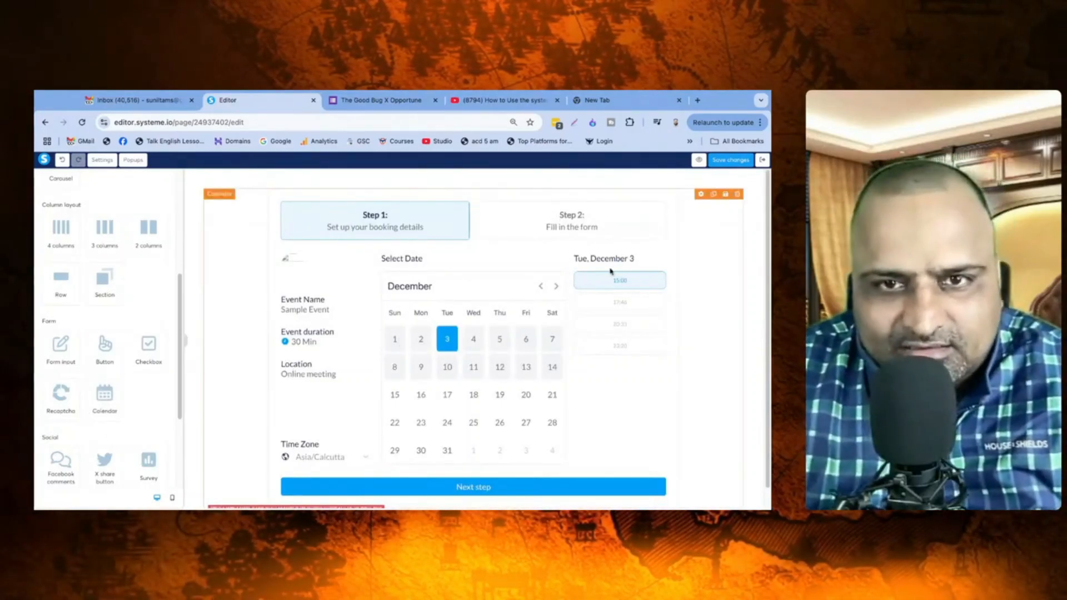
scroll(558, 305, "down", 1)
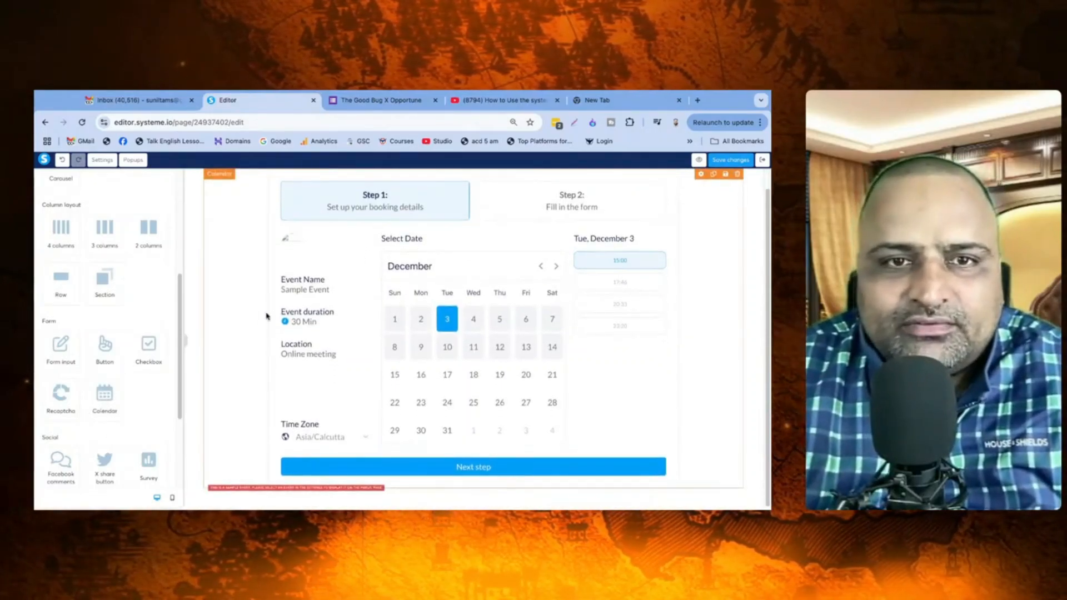
Step: Confirm the calendar books the Consultancy and Clarity Session, then save and exit the editor
left_click(319, 316)
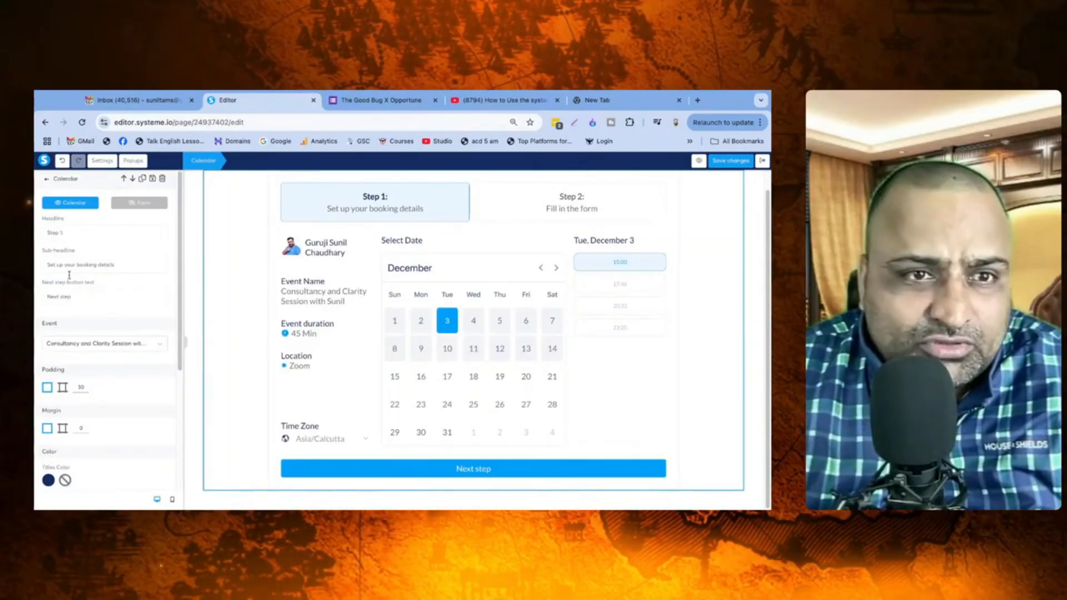
left_click(75, 346)
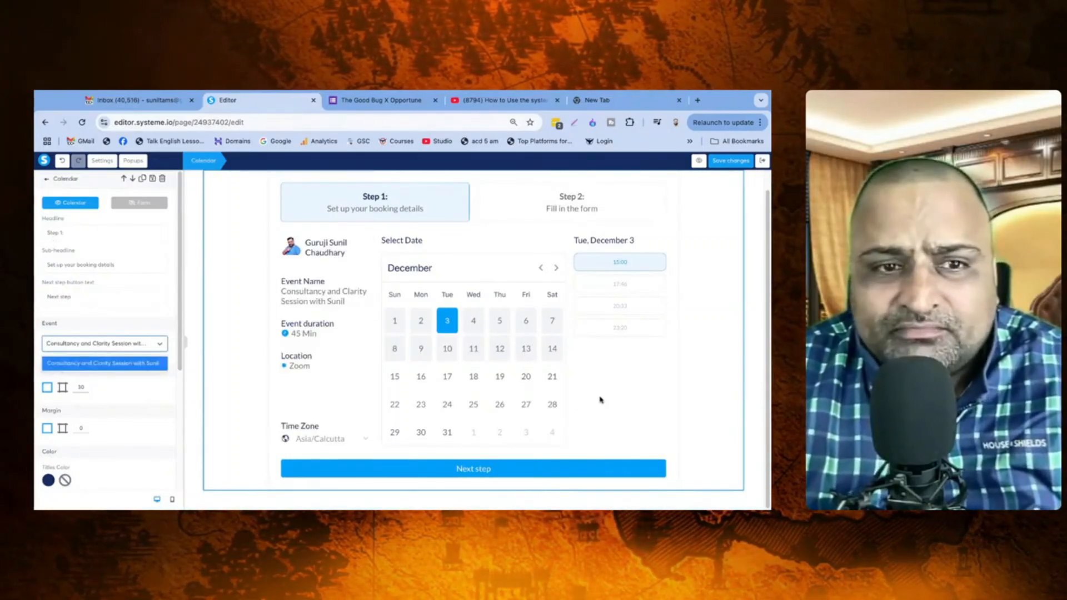
scroll(117, 301, "down", 4)
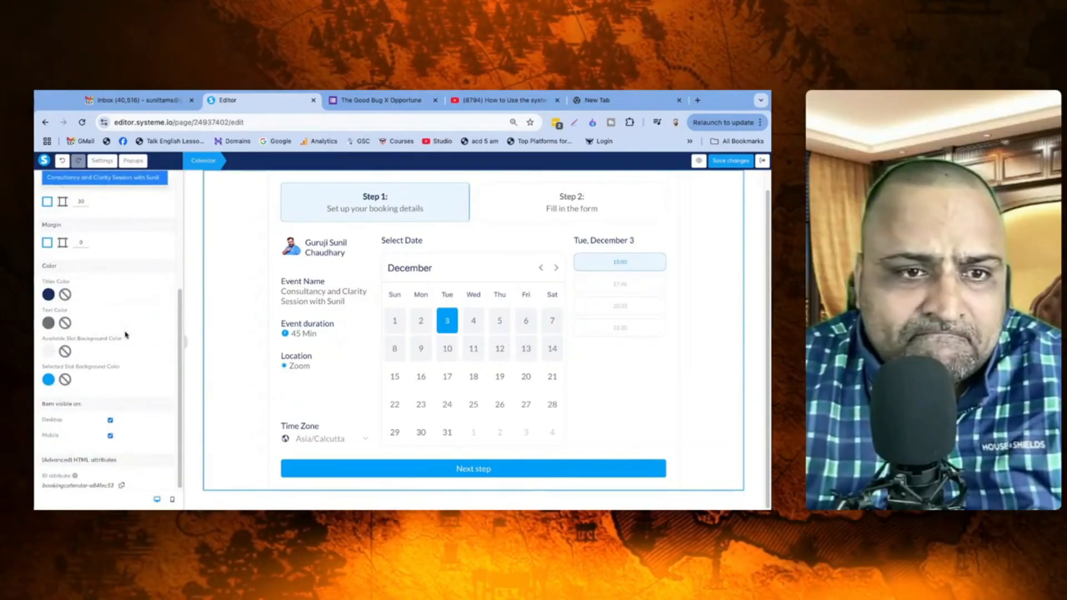
scroll(133, 369, "up", 4)
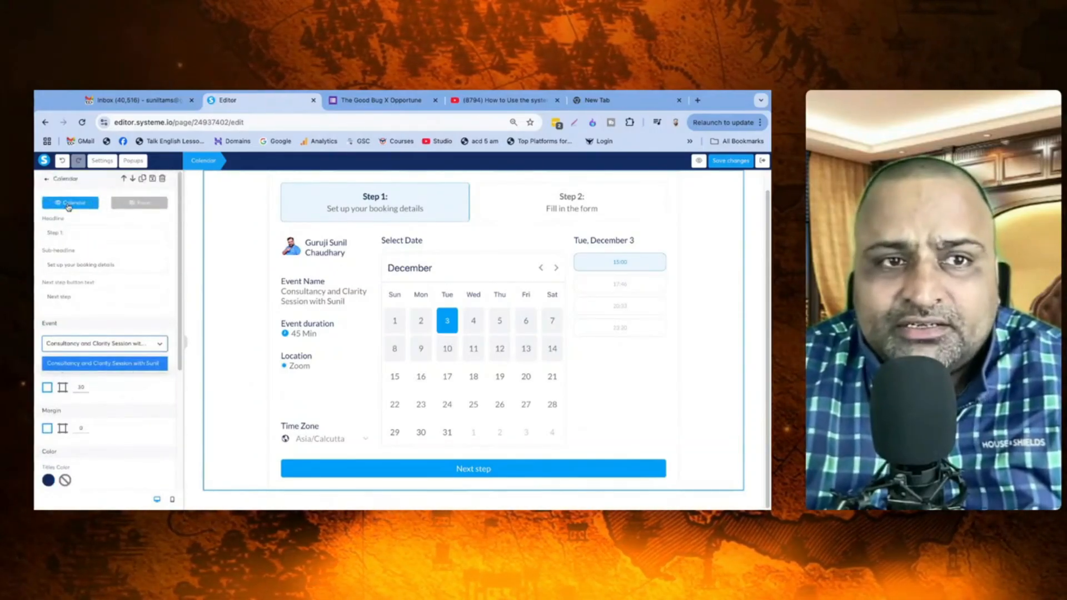
left_click(645, 331)
scroll(536, 291, "up", 1)
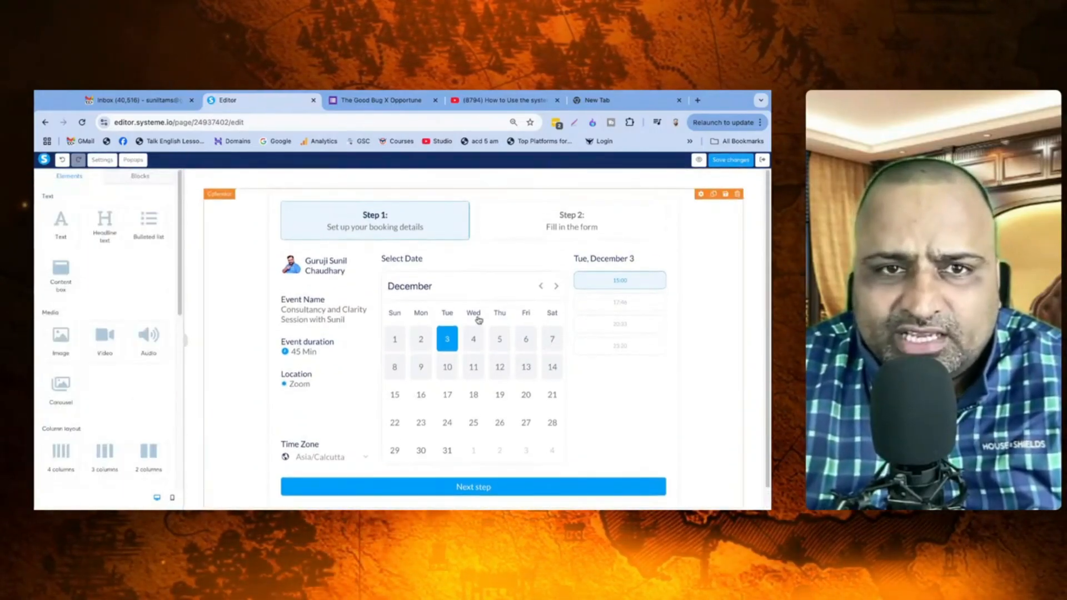
scroll(580, 328, "down", 1)
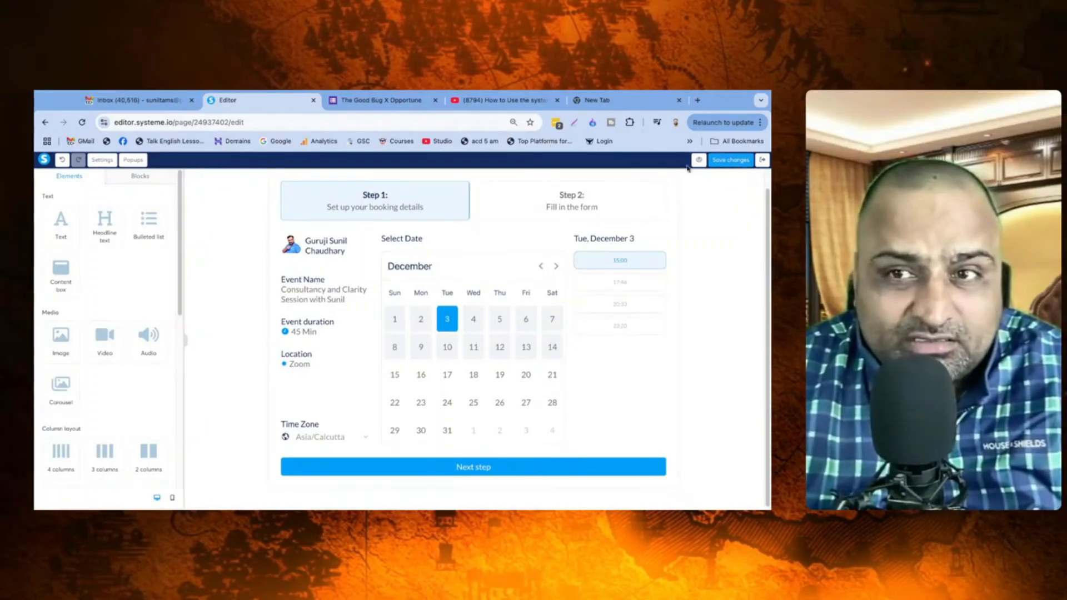
left_click(732, 163)
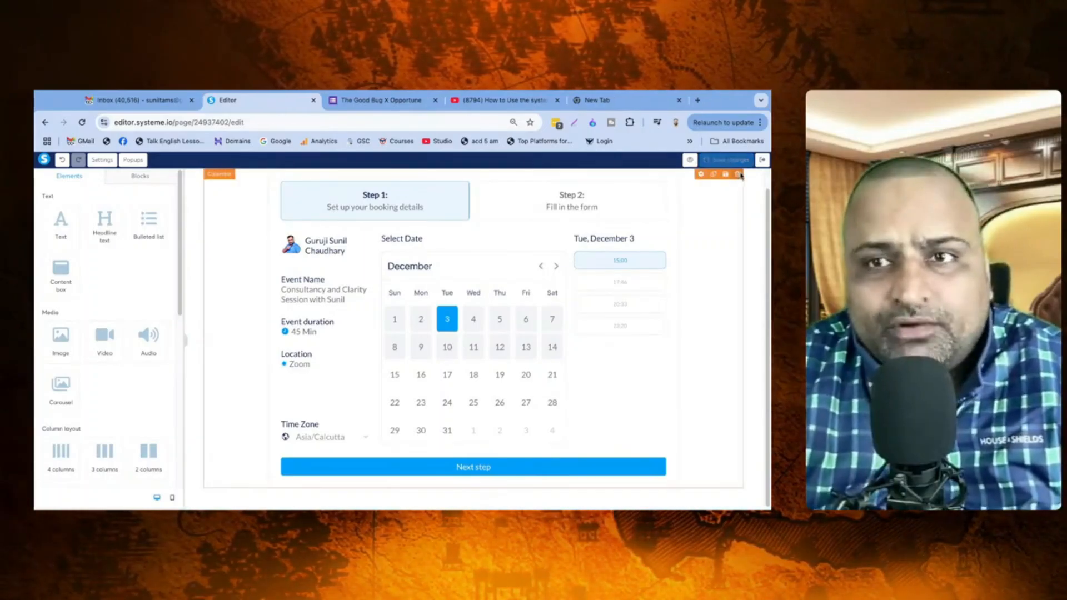
left_click(764, 161)
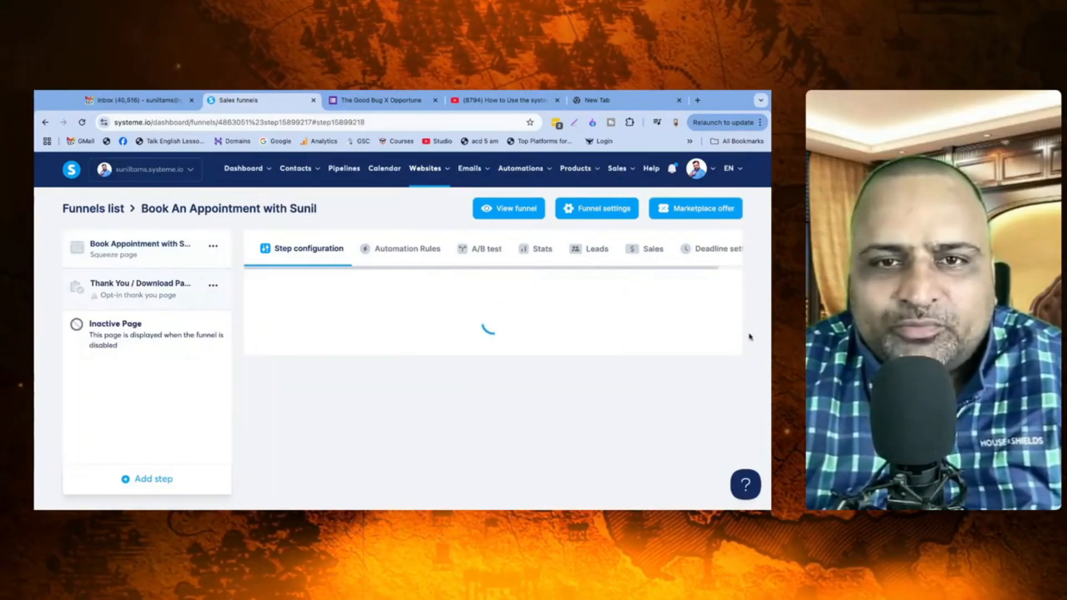
Step: Apply the first thank-you template and delete its header menu in the editor
left_click(324, 356)
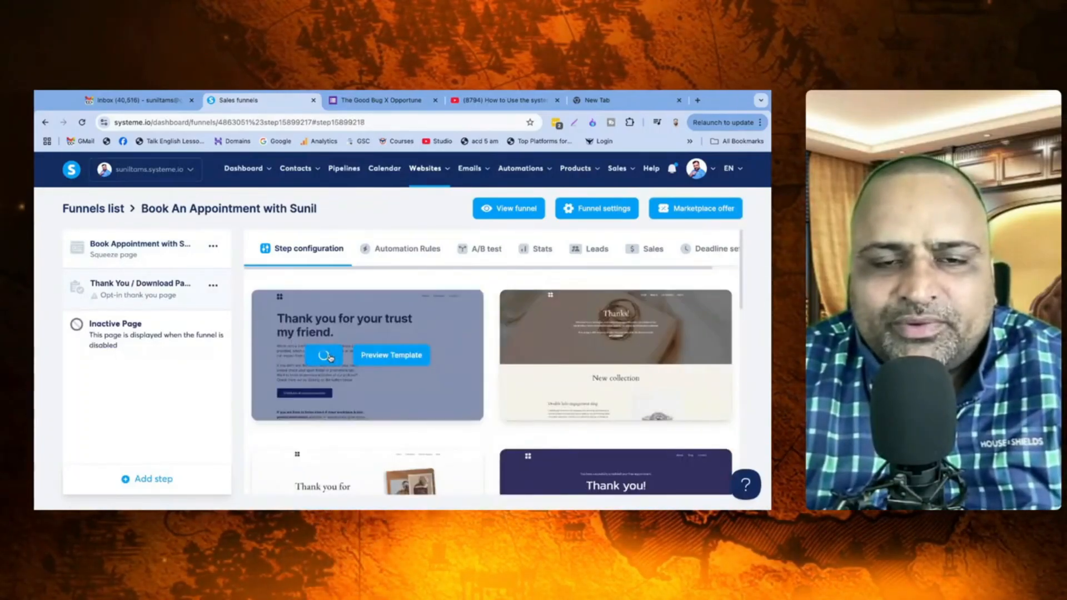
left_click(689, 330)
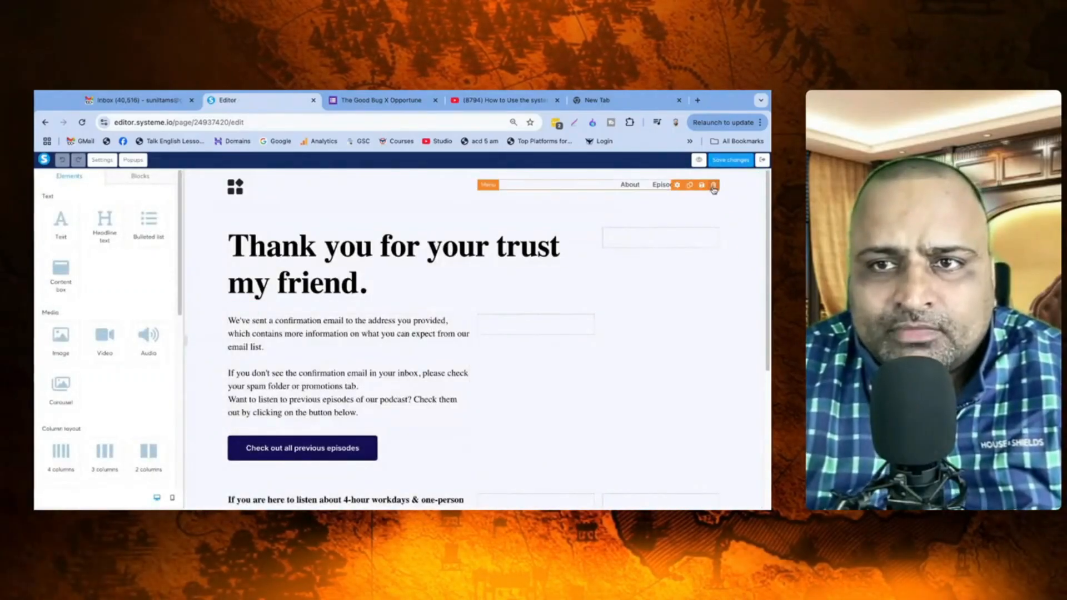
left_click(713, 186)
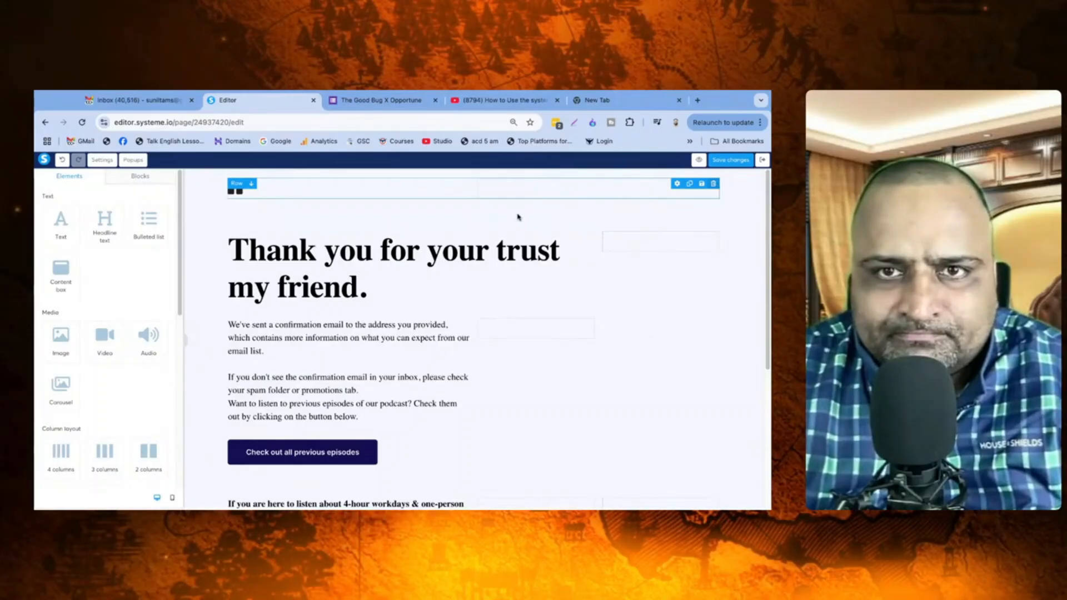
scroll(652, 352, "down", 4)
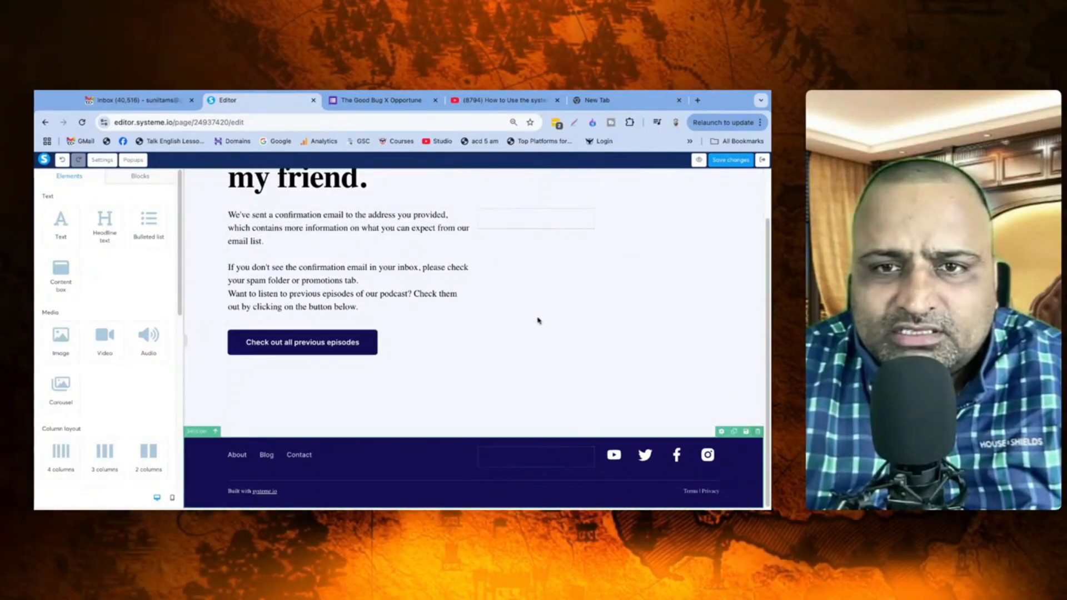
scroll(495, 210, "up", 1)
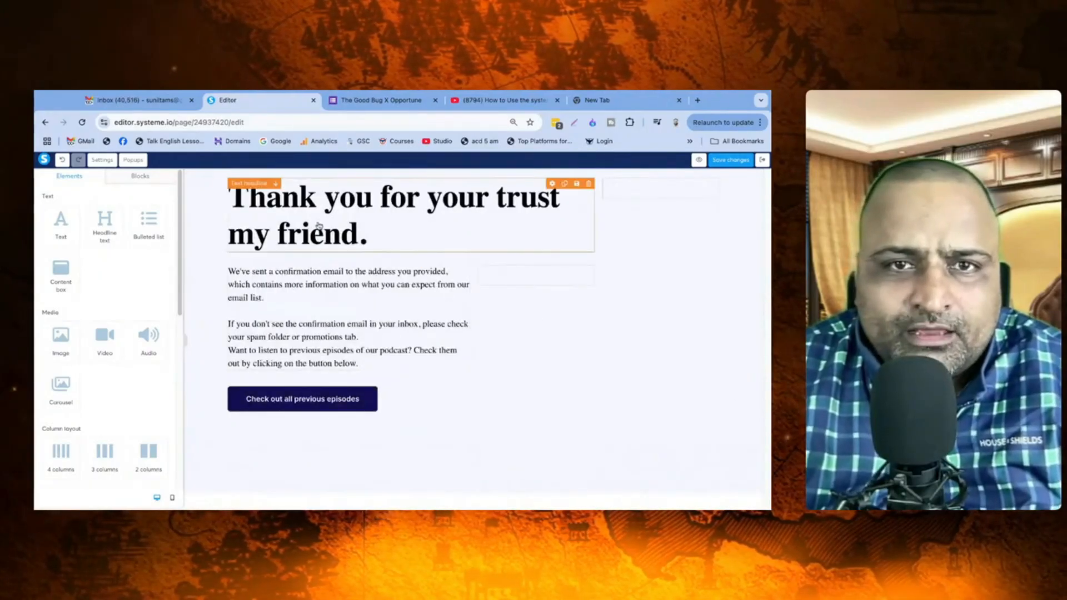
Step: Change the headline to 'Awesome, Your Session with Sunil is Booked.'
left_click(481, 206)
left_click(389, 205)
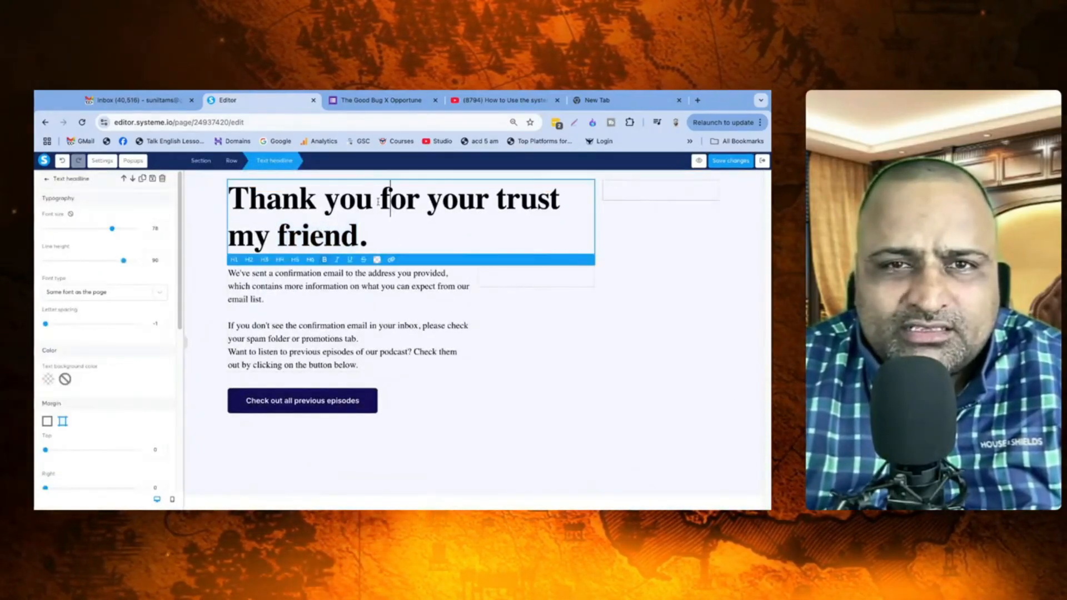
triple_click(352, 202)
type("Aw")
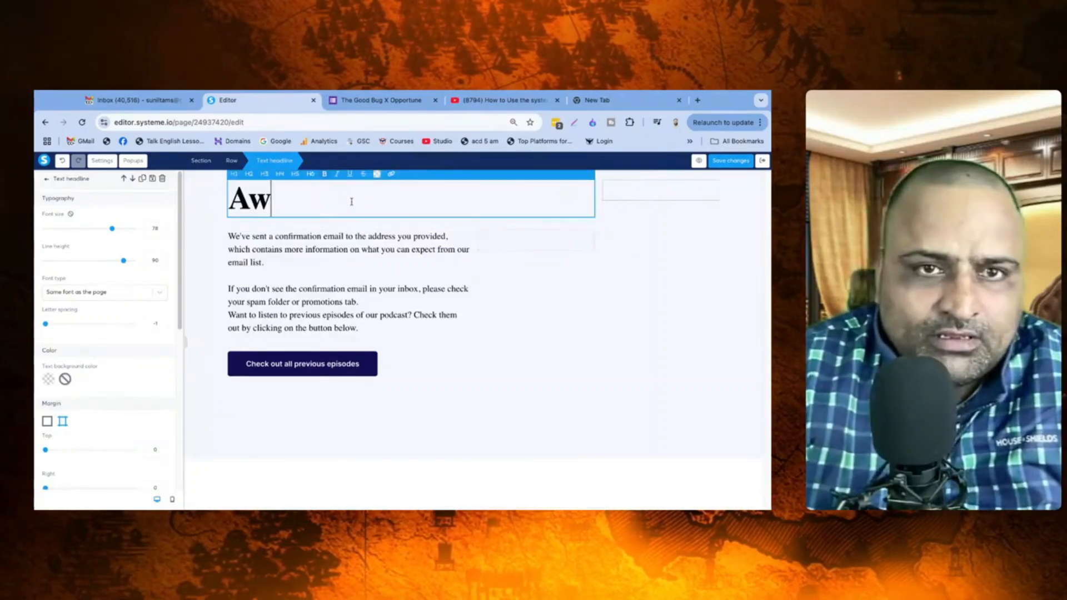
type("esome, You")
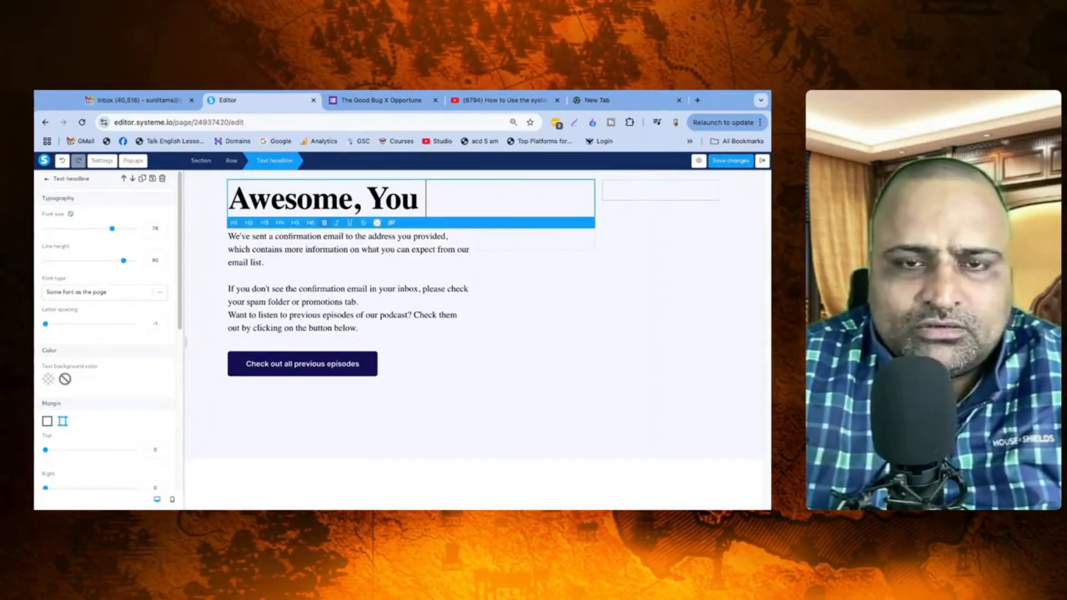
type("r Session")
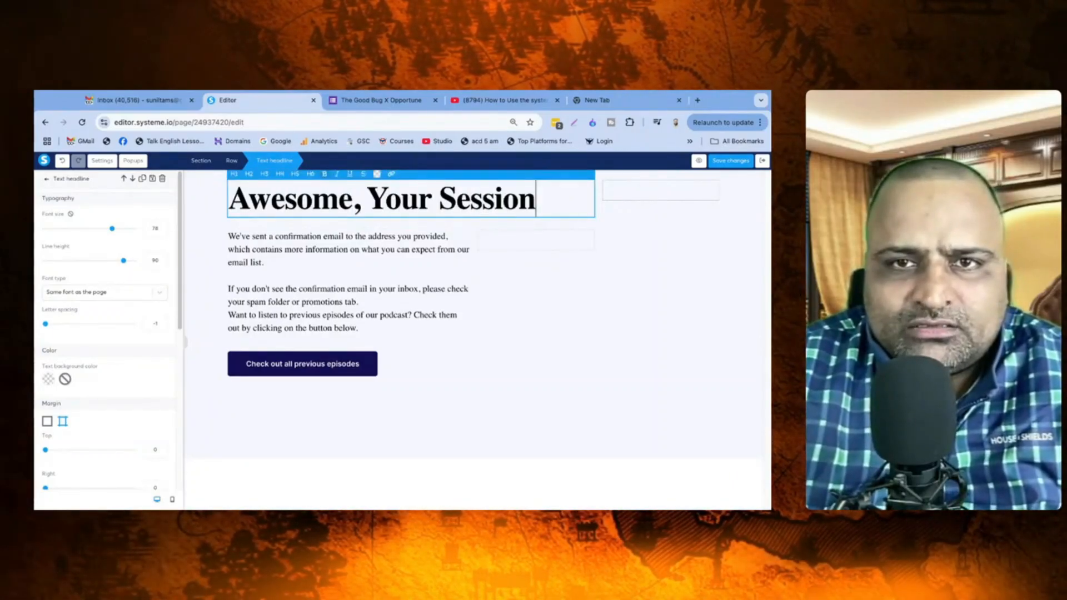
type(" with Sunil is")
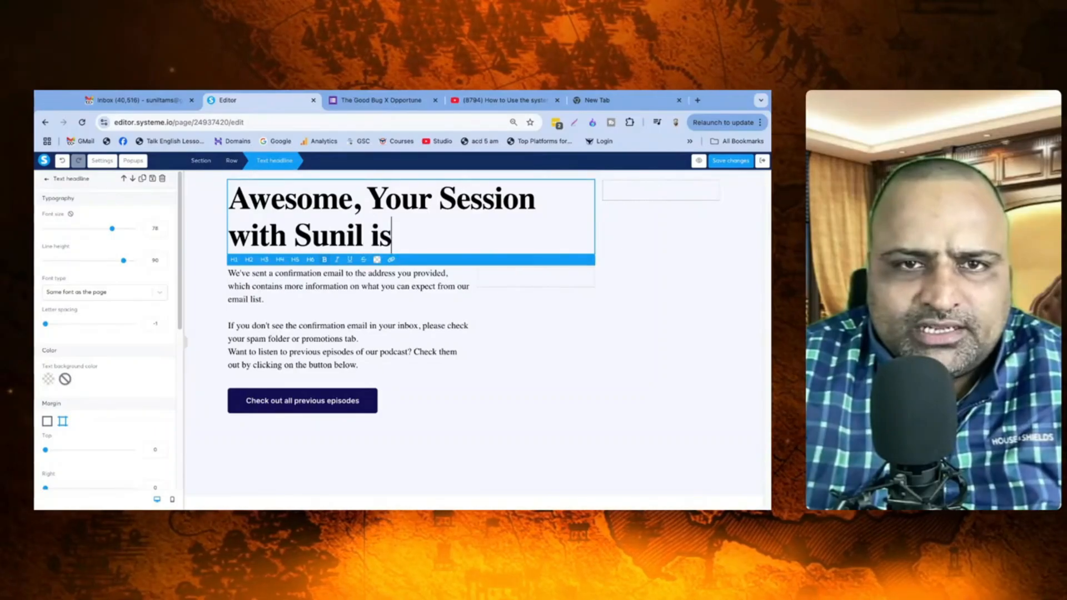
type(" Booked.")
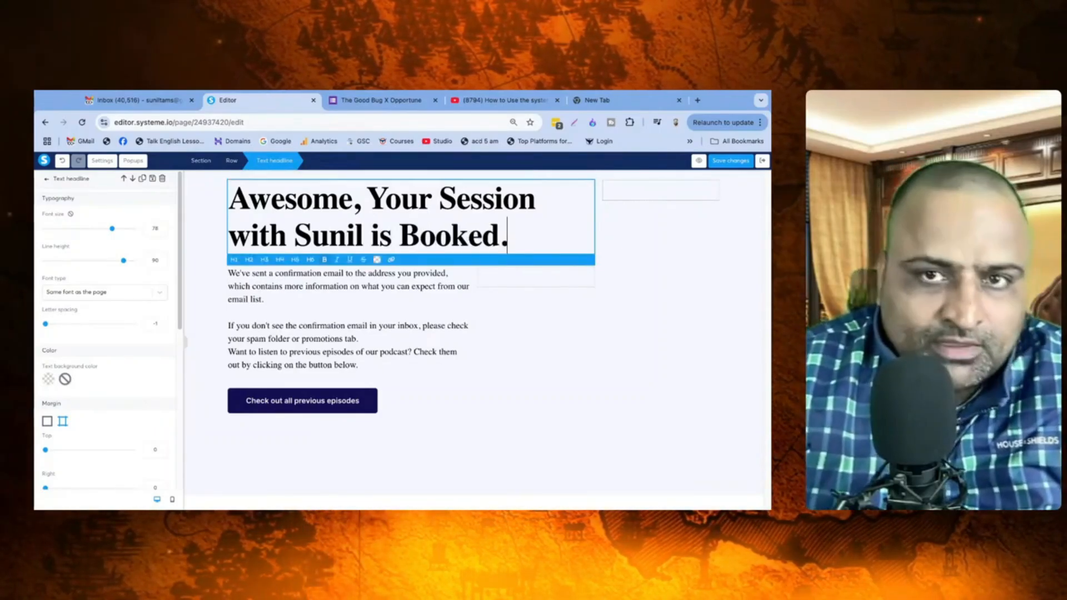
Step: Replace the paragraph with 'See you at the schedule' and a note to e-mail the contact address
left_click(330, 290)
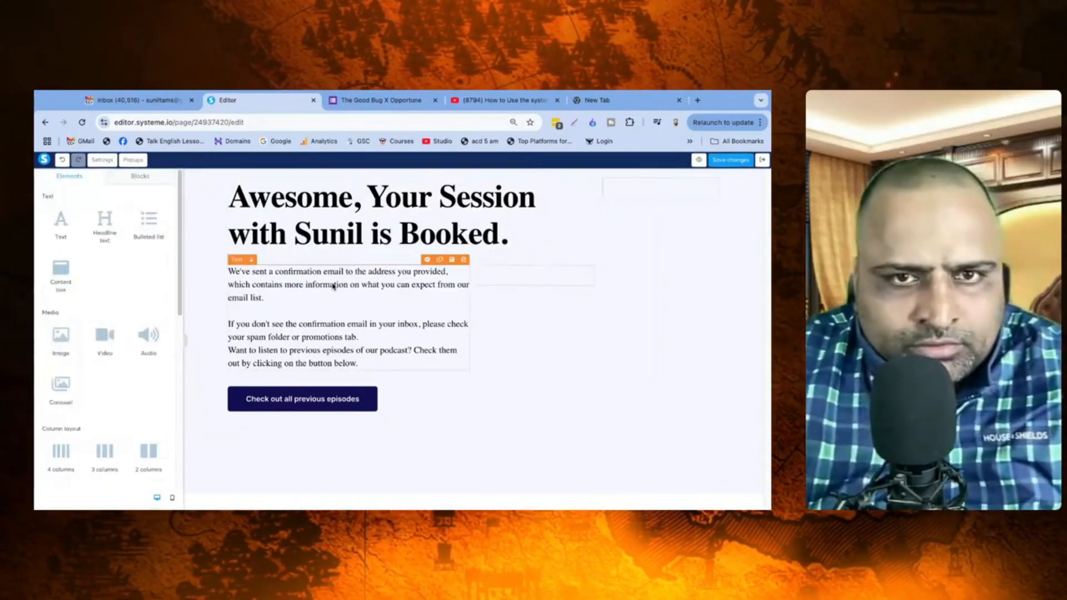
double_click(333, 287)
key("ctrl+a")
type("See")
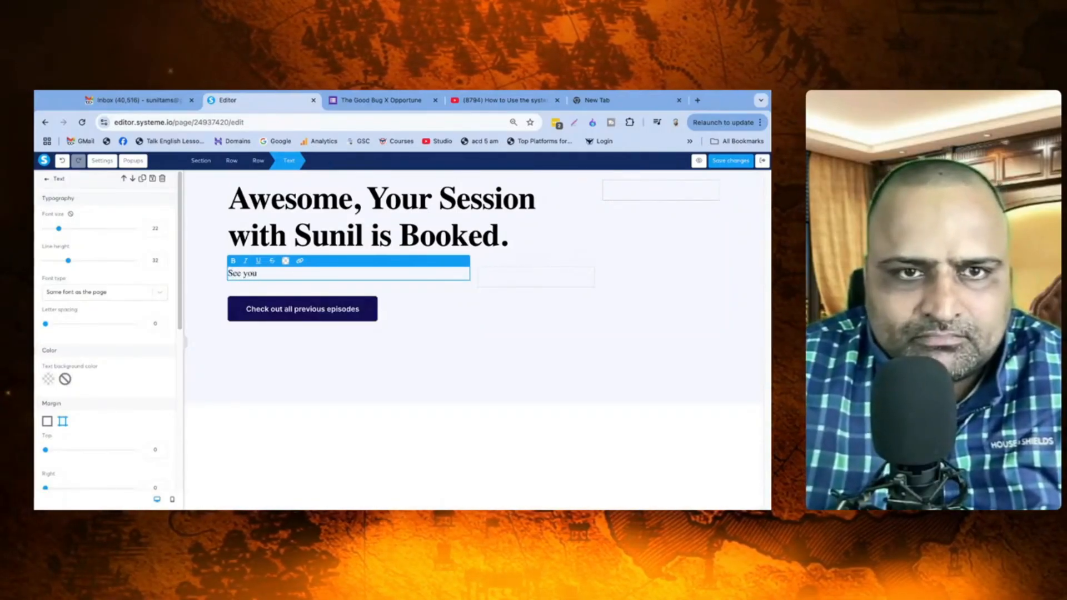
type("you")
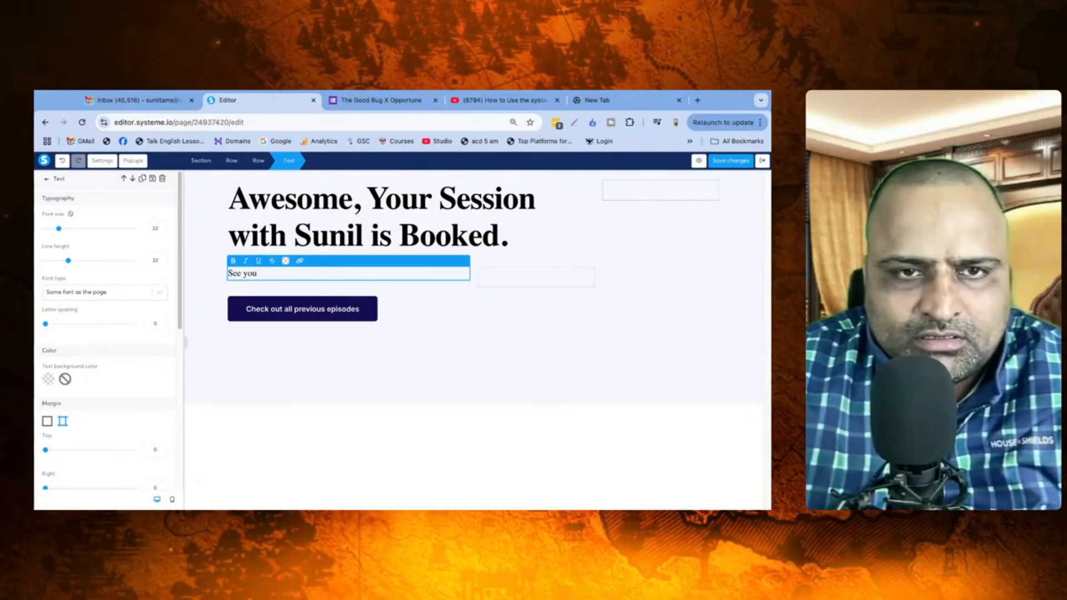
type(" at the sch")
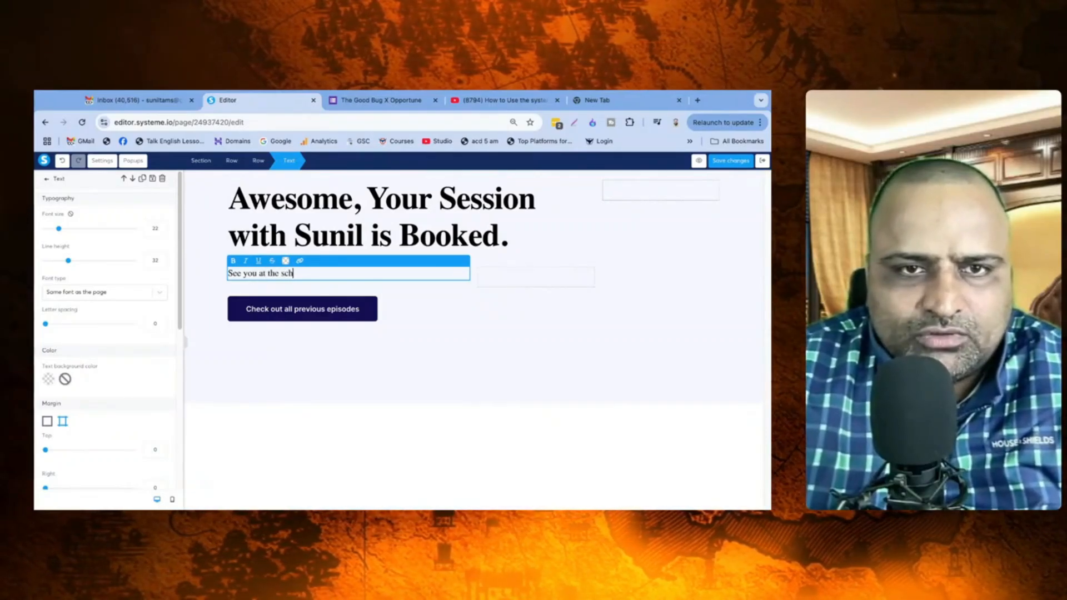
type("eduled time. If you have any questions")
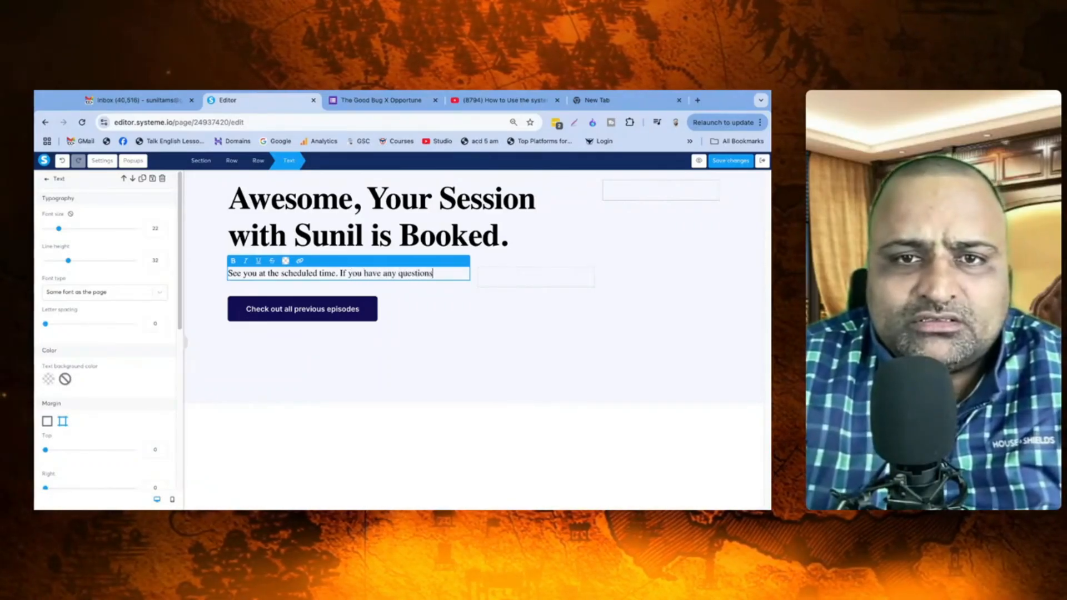
type(", Email me at ")
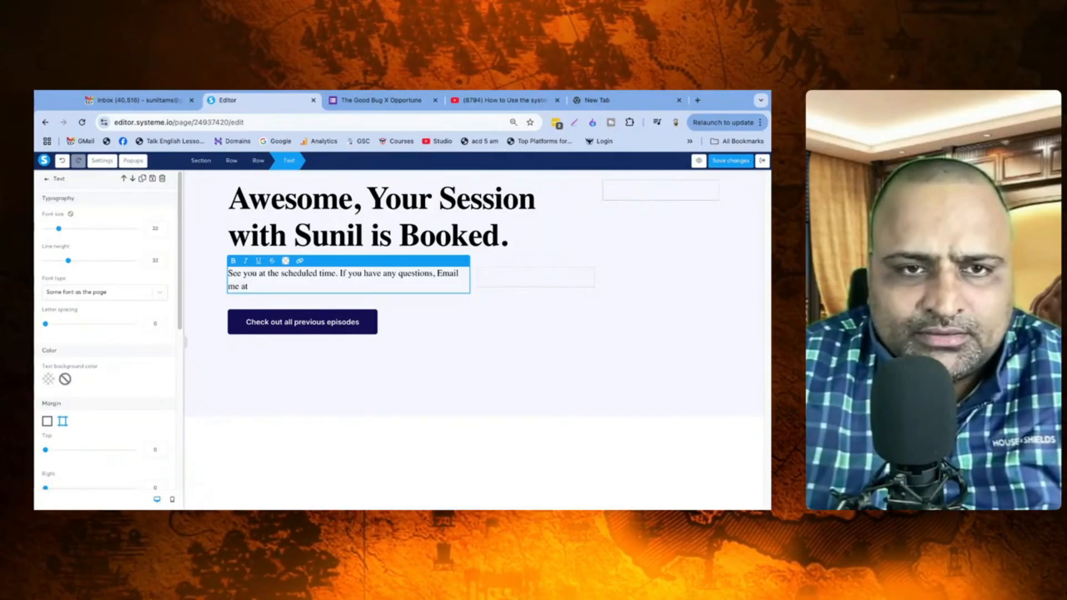
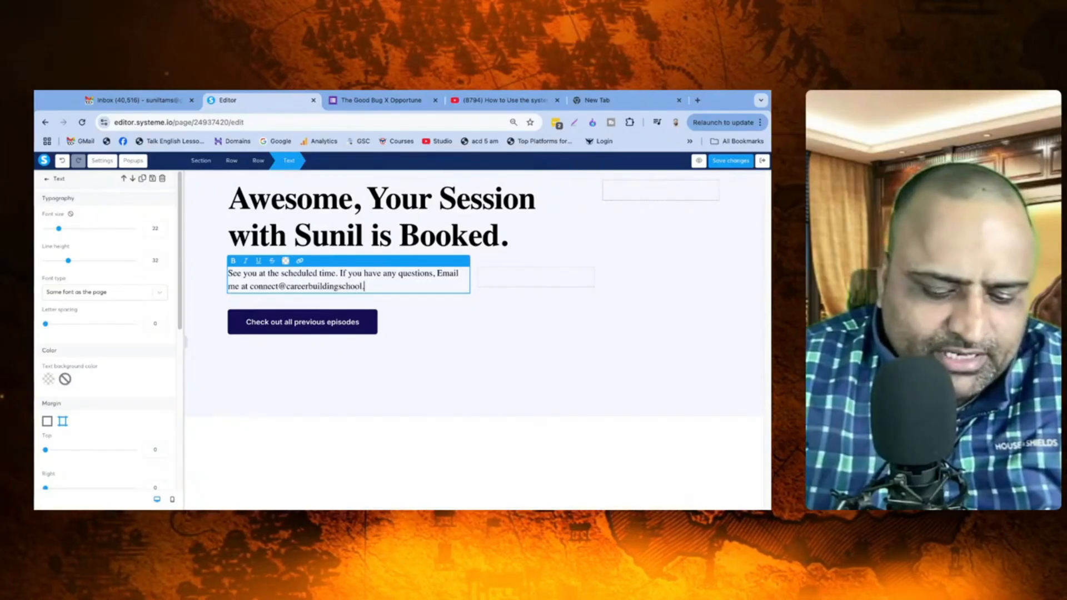
left_click(492, 301)
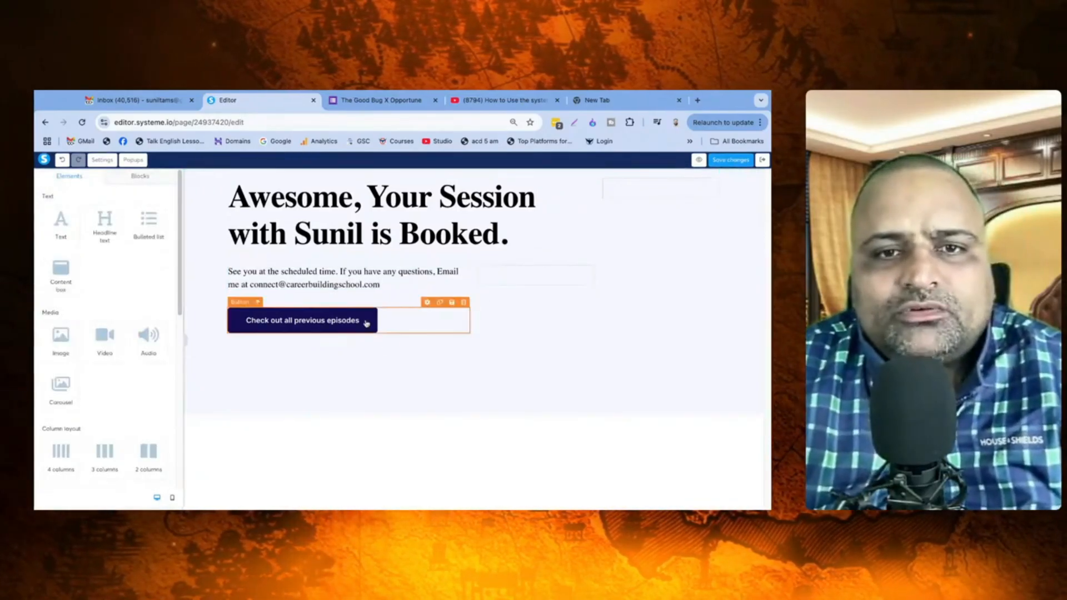
Step: Delete the episodes button and place an Image element in the right column beside the headline
left_click(436, 209)
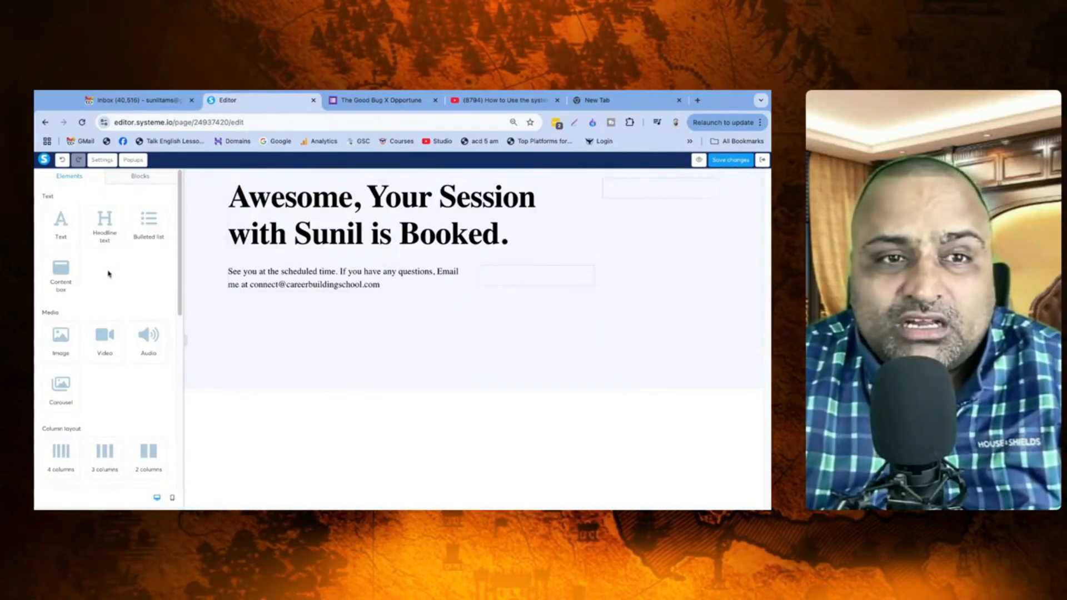
left_click_drag(60, 336, 639, 189)
left_click_drag(53, 344, 53, 343)
scroll(510, 350, "down", 3)
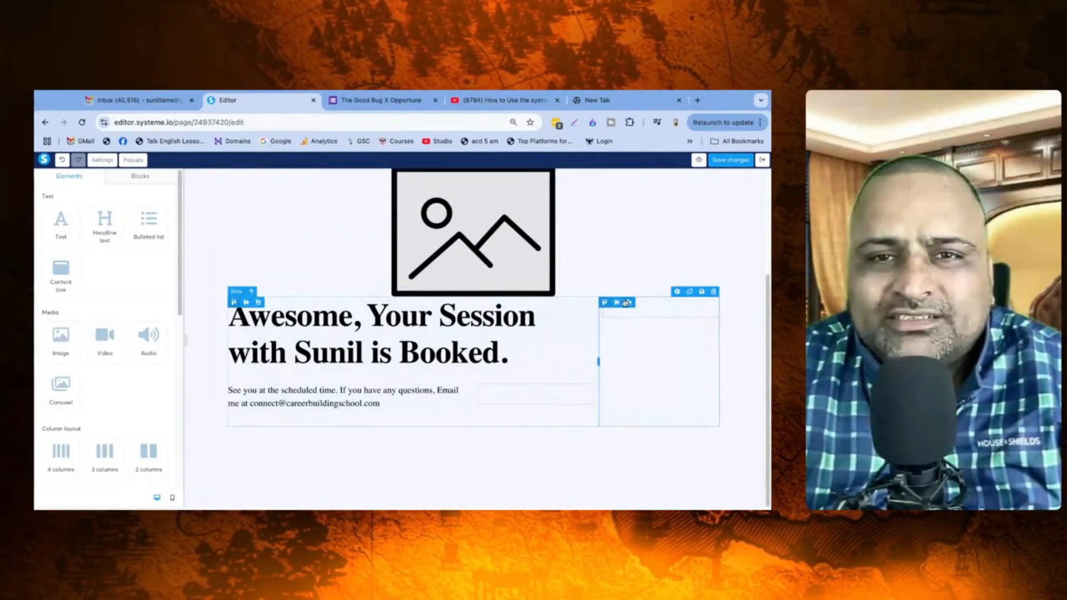
scroll(572, 269, "up", 2)
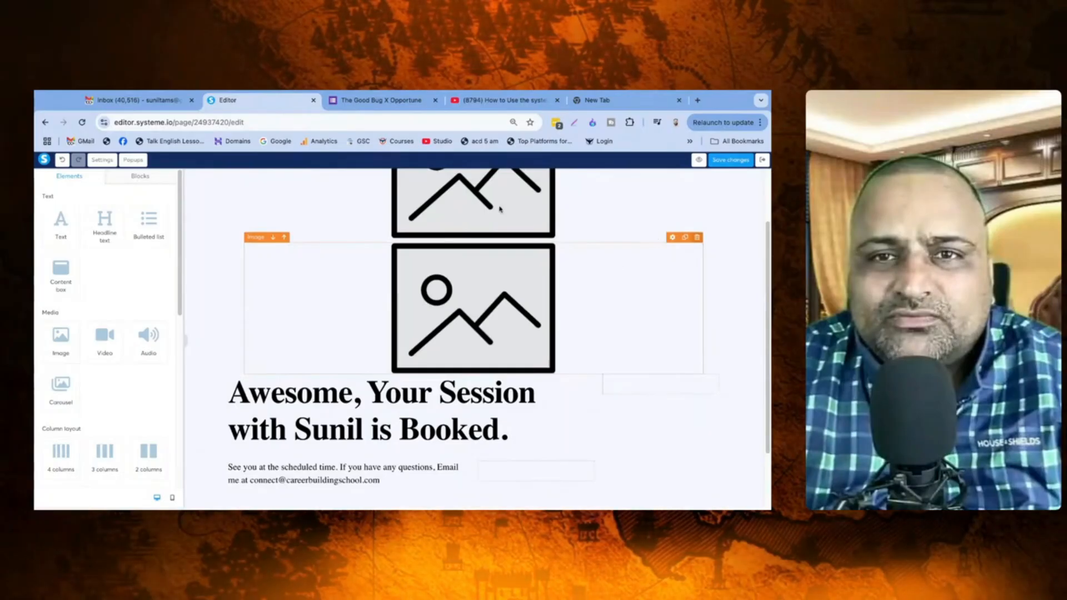
left_click(697, 237)
scroll(593, 281, "up", 1)
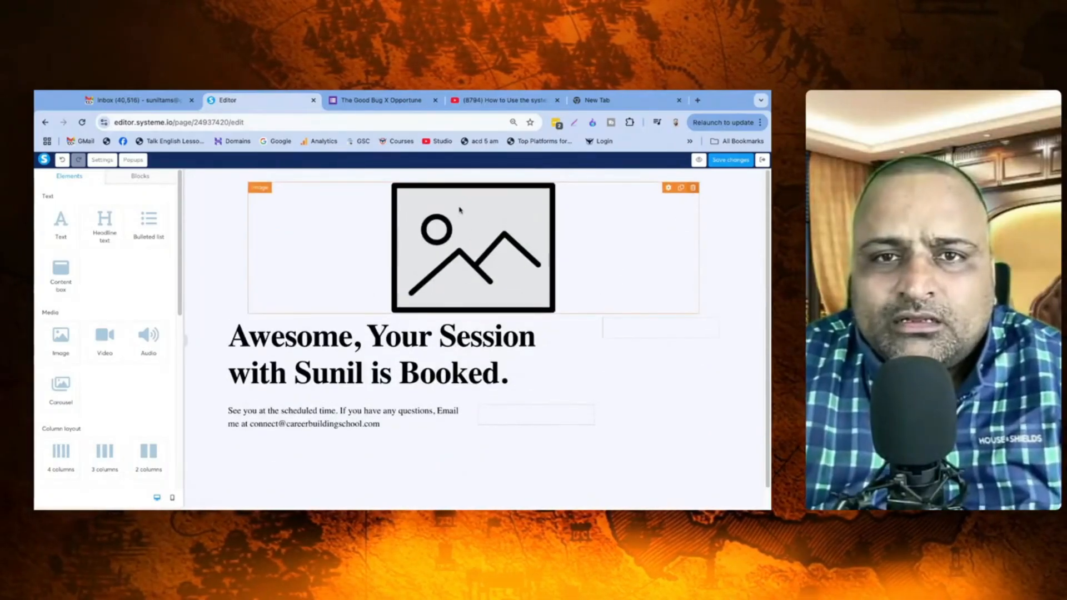
left_click(693, 188)
scroll(107, 384, "down", 1)
left_click_drag(65, 326, 669, 248)
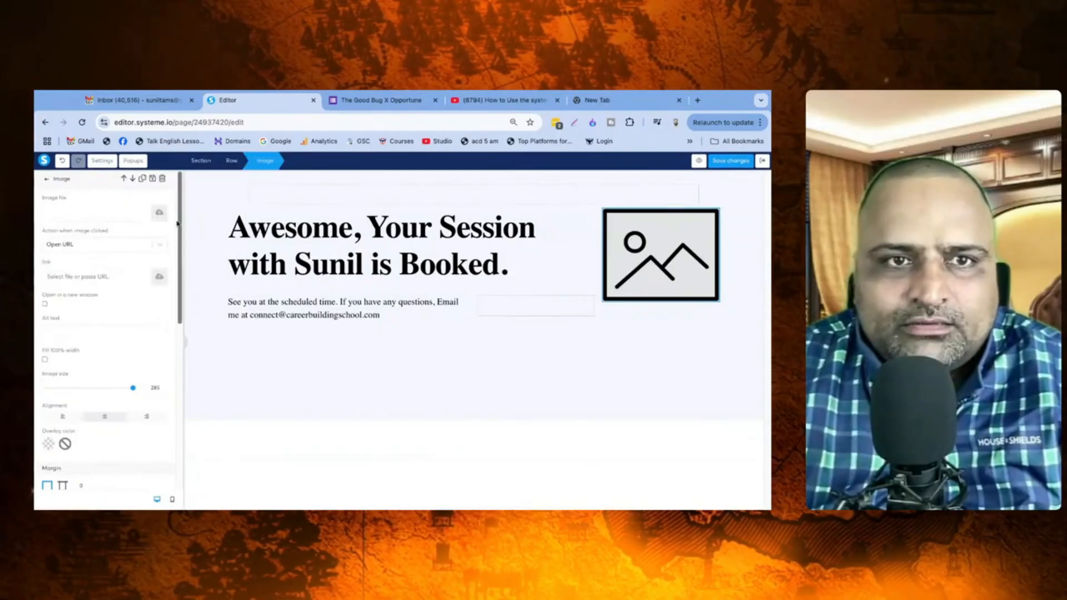
Step: Insert the instructor's photo from Your Images, then save and exit the editor
left_click(160, 213)
left_click(445, 241)
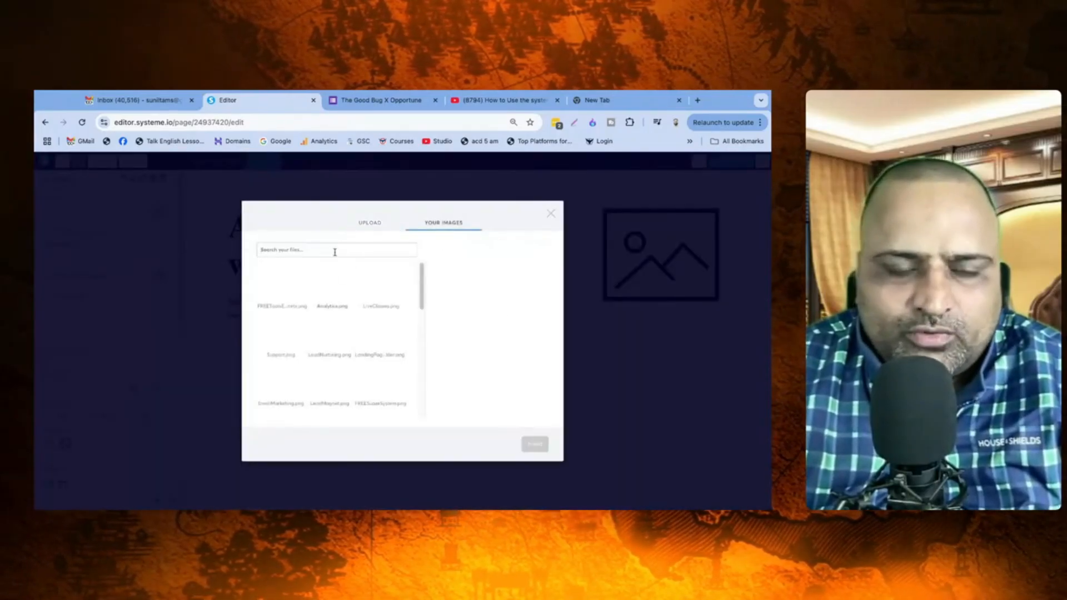
left_click(335, 251)
type("s")
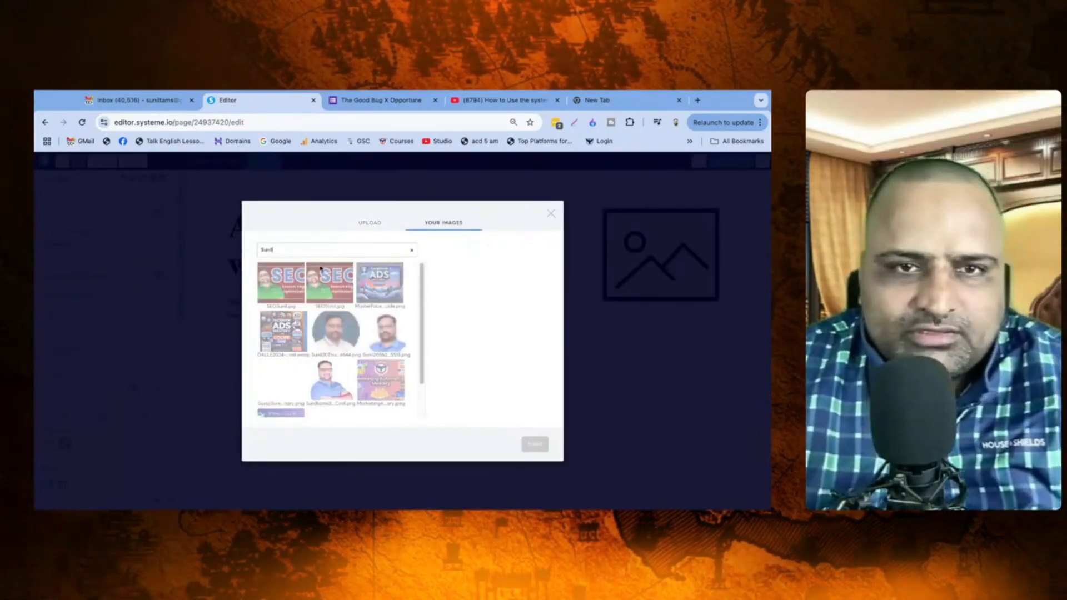
scroll(333, 333, "down", 2)
left_click(329, 387)
left_click(533, 449)
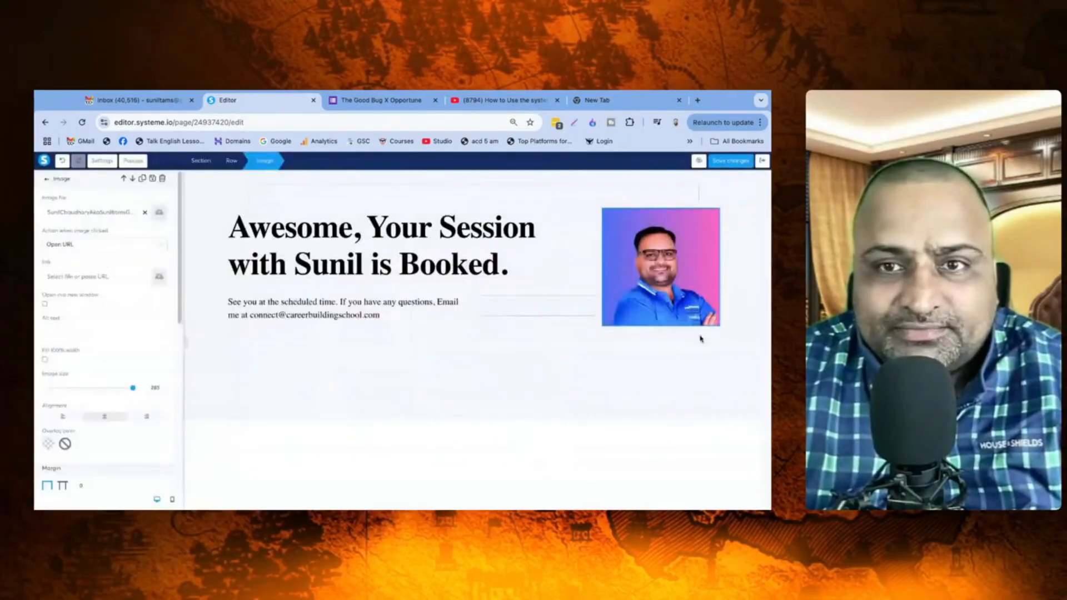
left_click(730, 161)
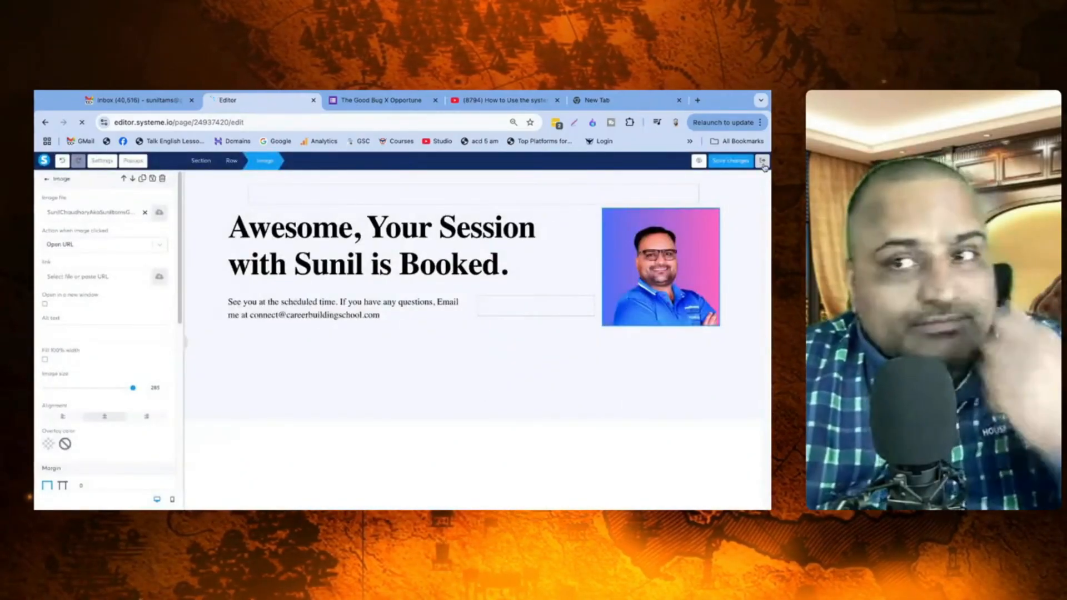
left_click(763, 162)
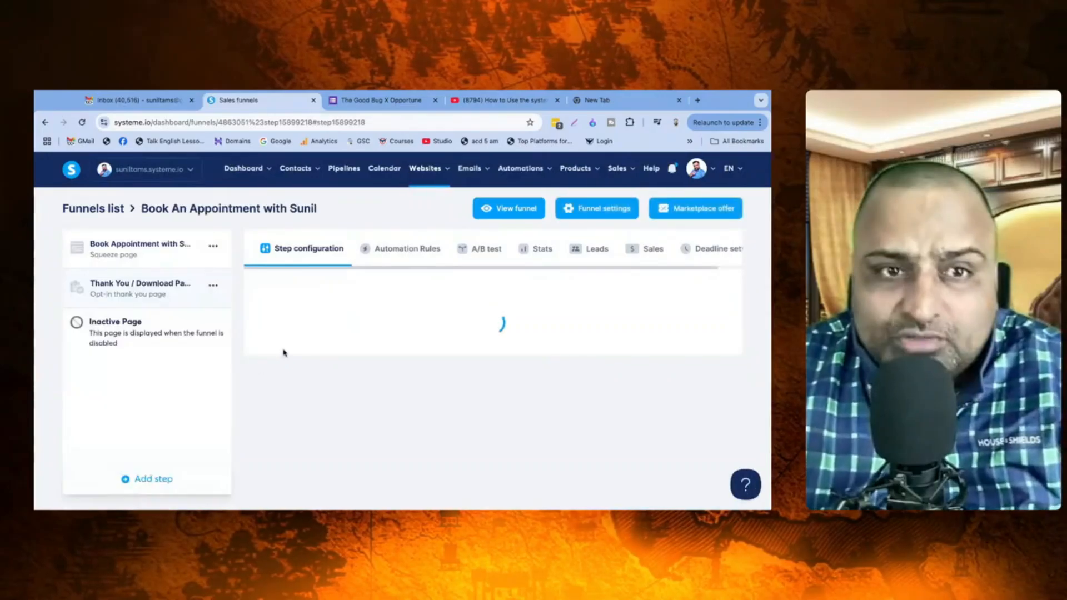
Step: Copy the booking step's link and load the live /booksunil page in the new tab
left_click(148, 255)
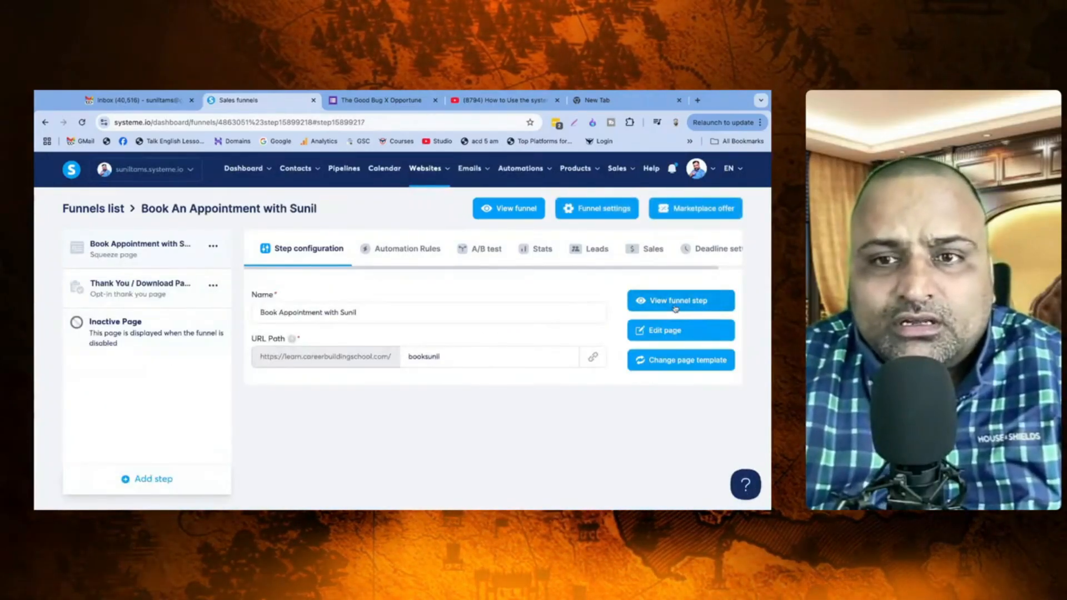
left_click(593, 359)
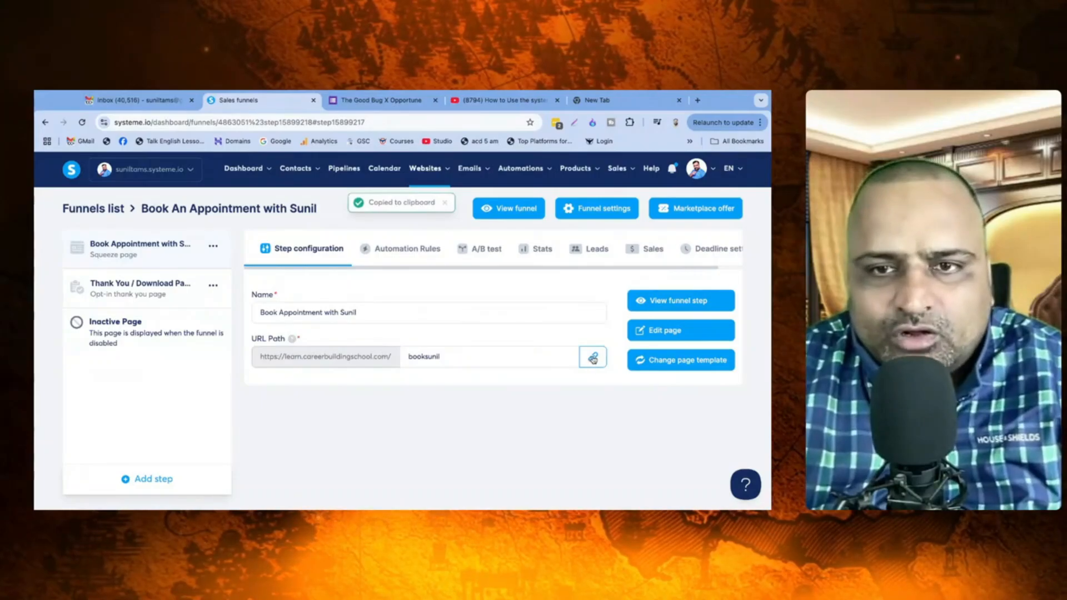
left_click(593, 359)
left_click(609, 101)
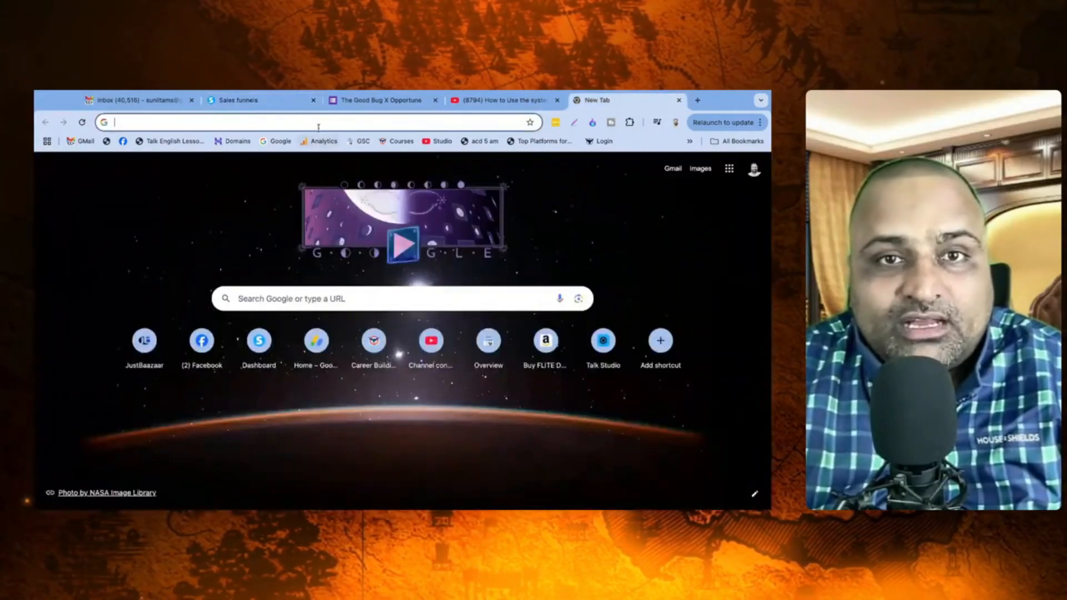
left_click(315, 122)
key("ctrl+v")
key("Return")
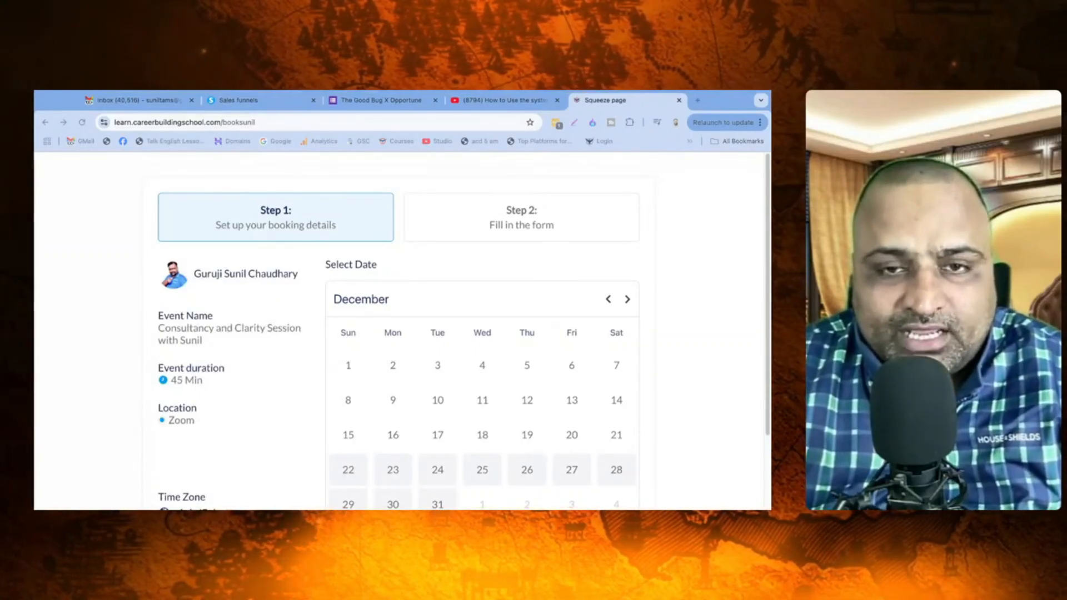
Step: Choose December 23 at 11:40 and continue to the details form
scroll(400, 333, "down", 2)
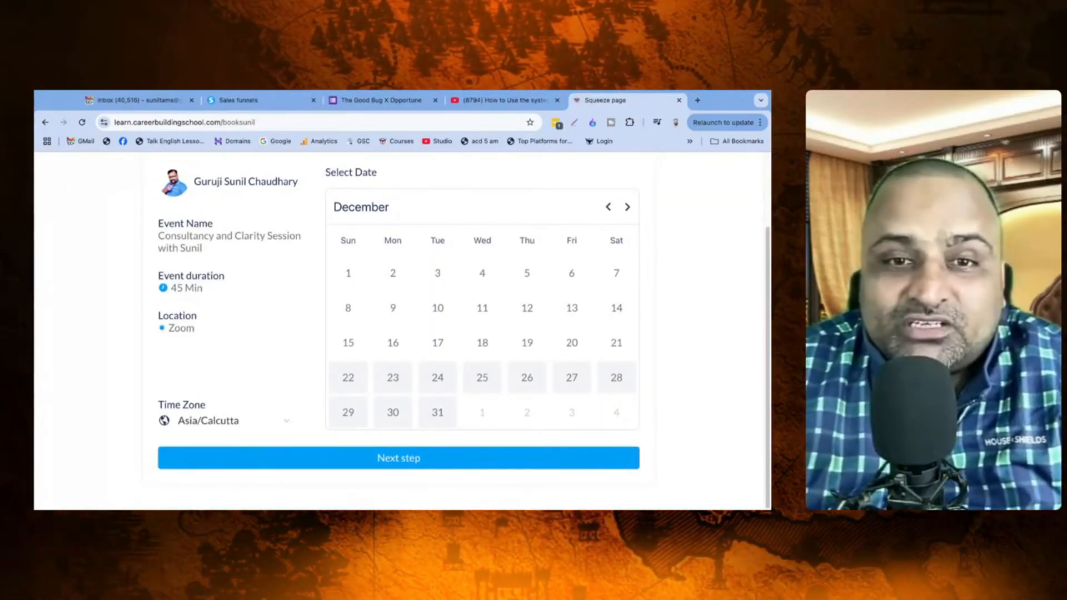
left_click(393, 378)
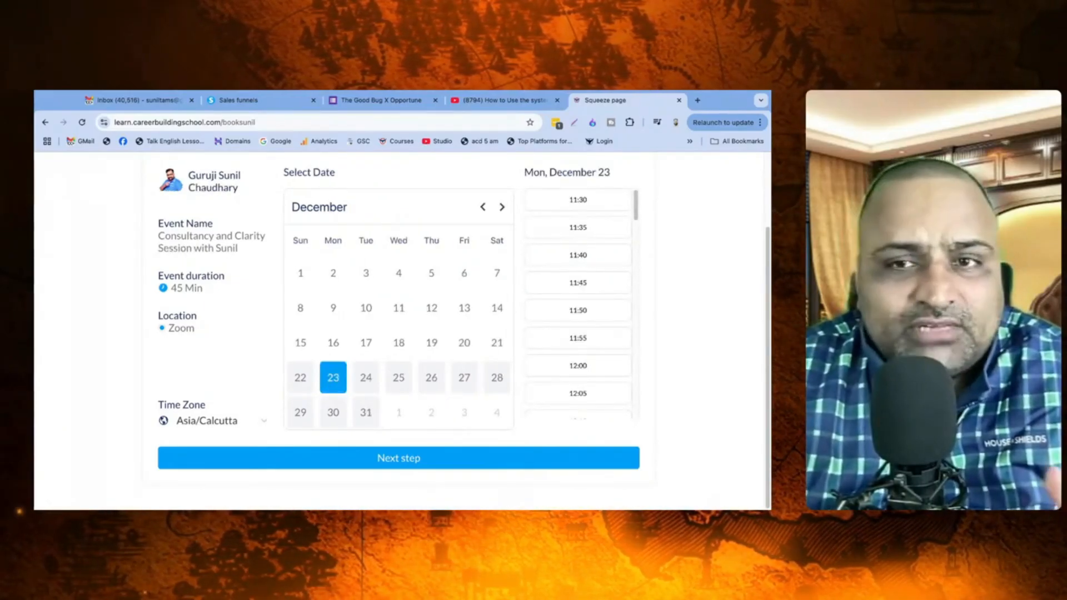
left_click(578, 255)
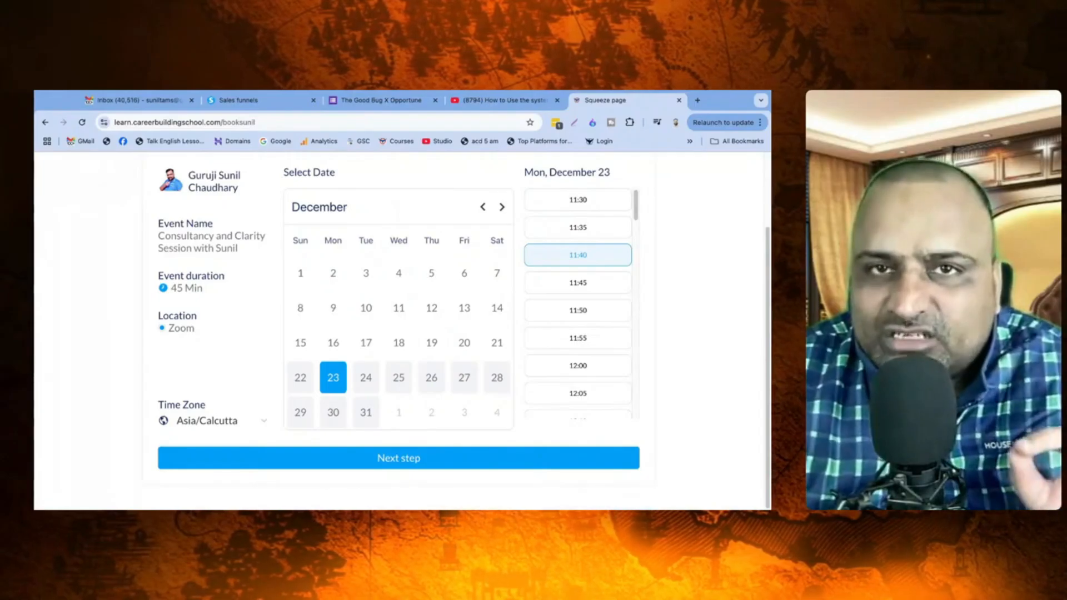
left_click(398, 458)
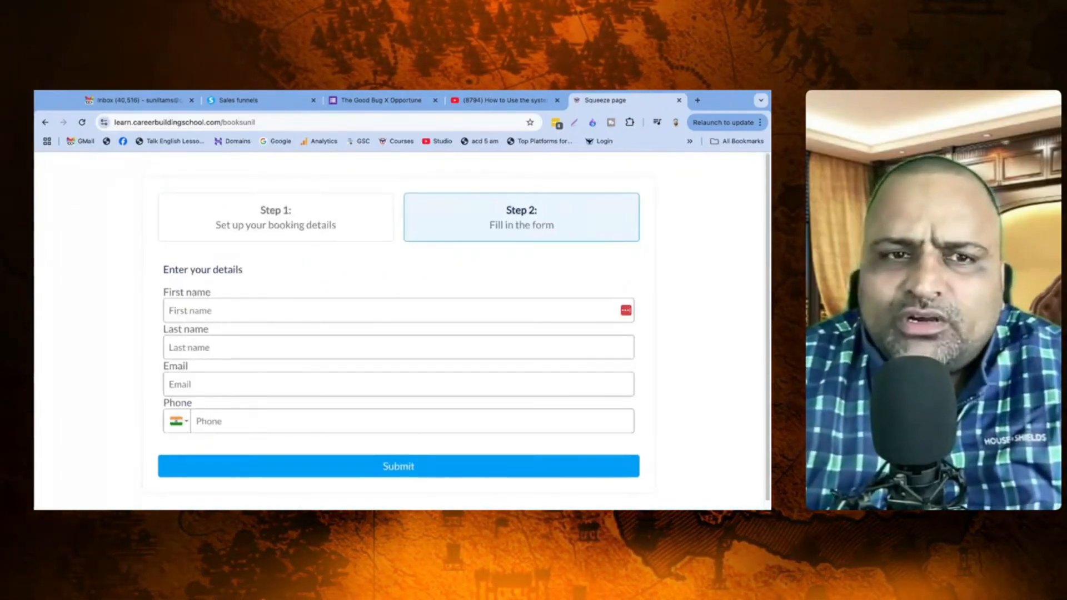
scroll(398, 333, "down", 1)
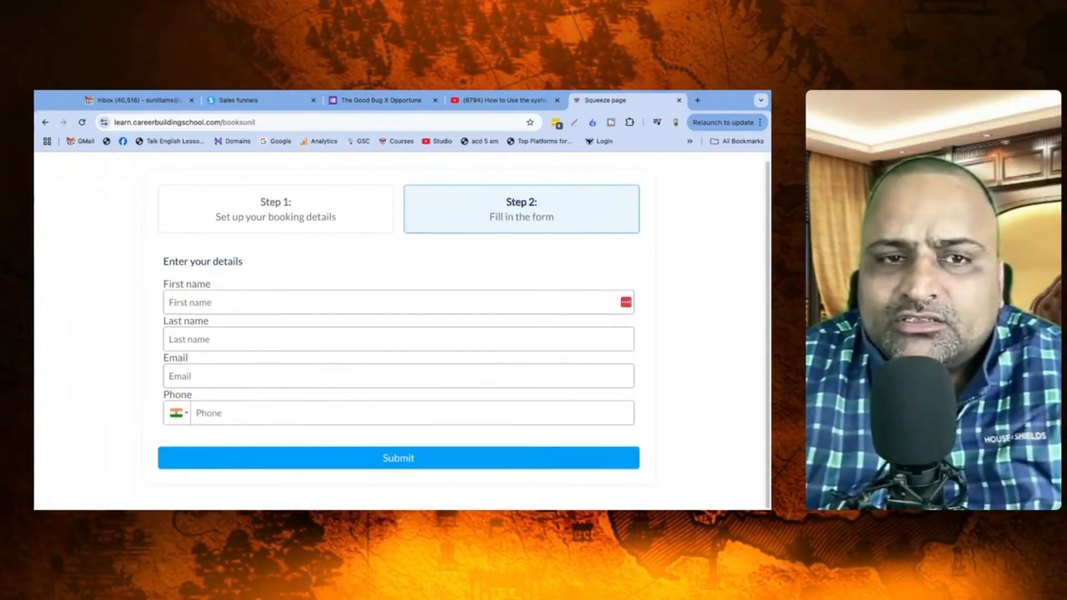
Step: Fill in the test booker's first and last name, e-mail and phone number, then submit the booking
left_click(399, 303)
key("Tab")
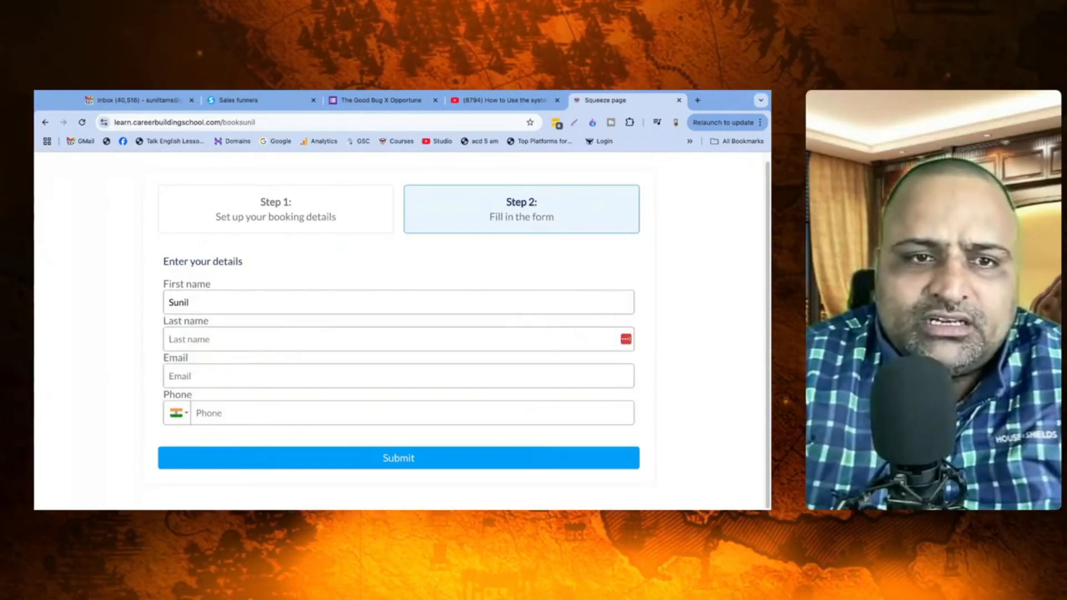
key("Tab")
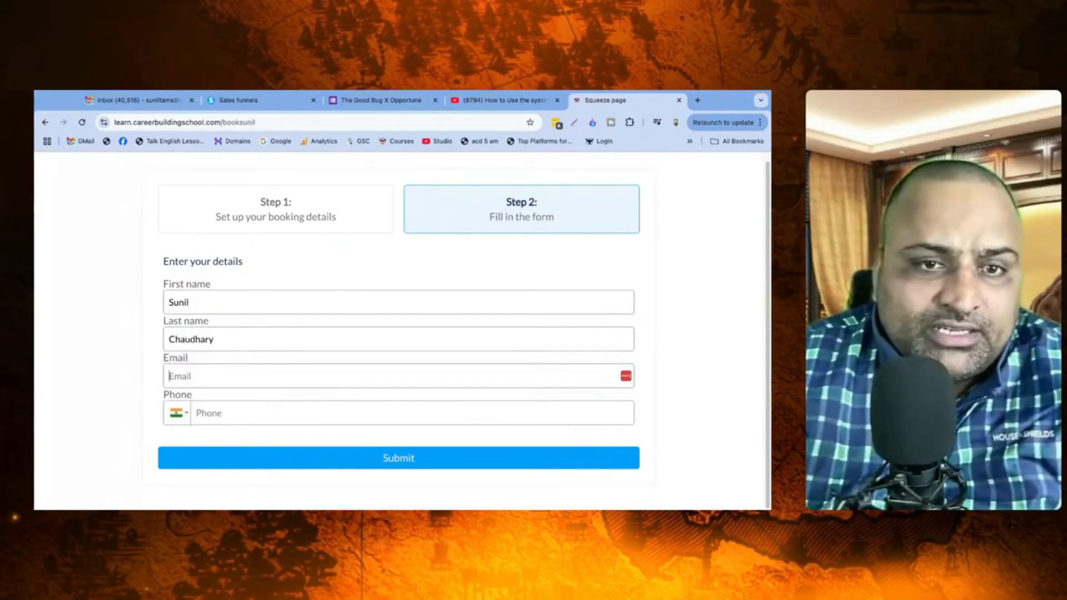
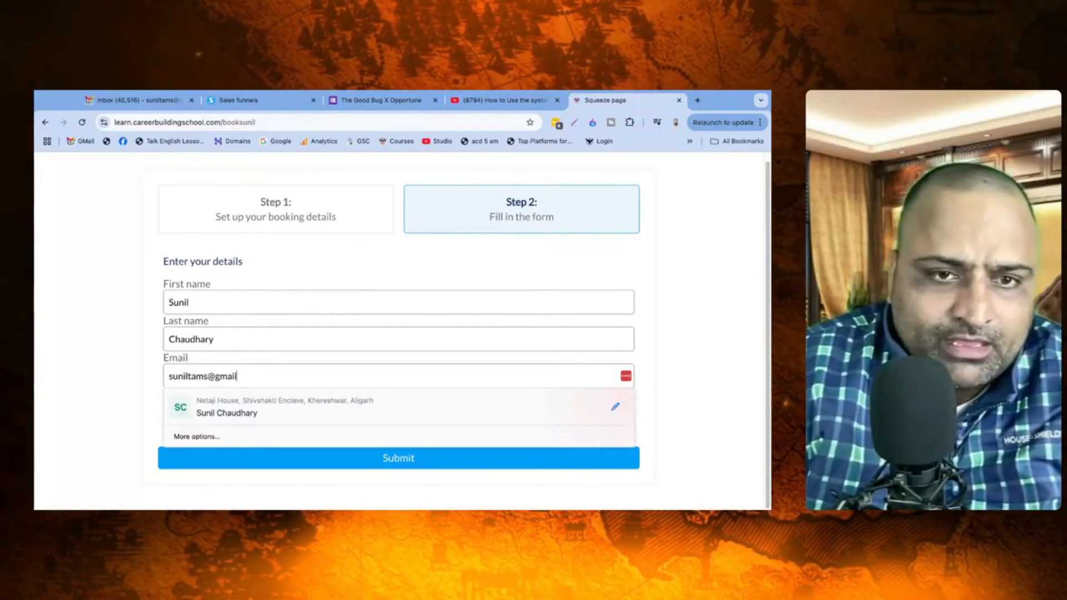
key("Tab")
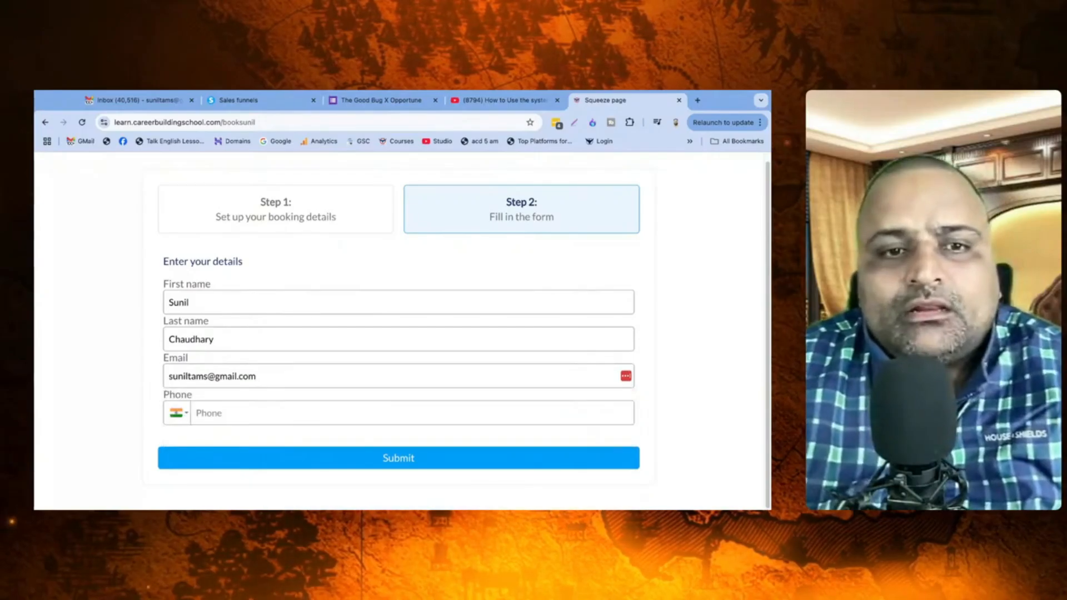
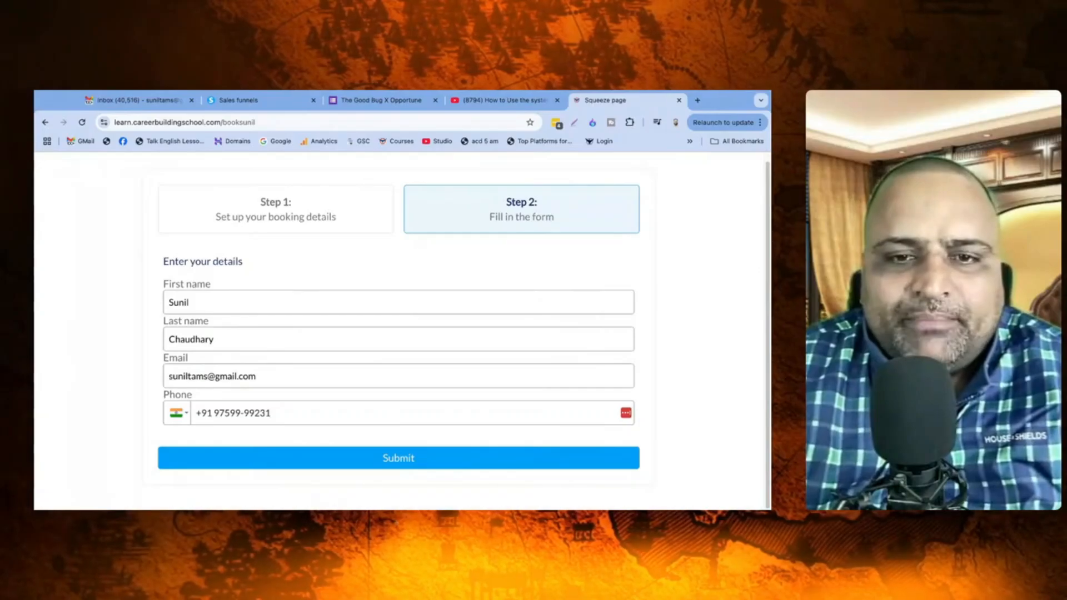
key("Return")
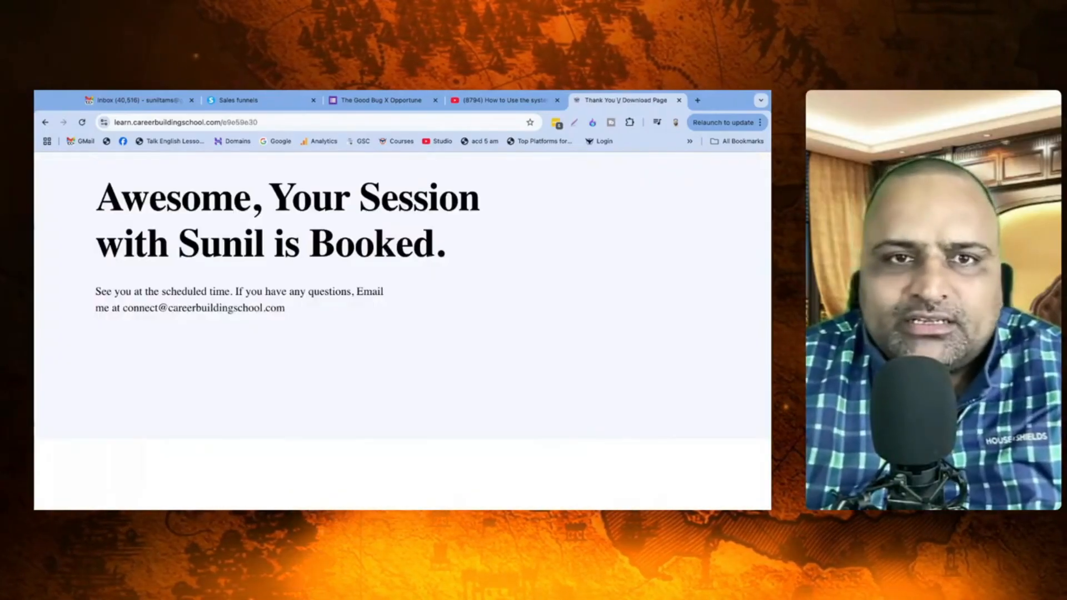